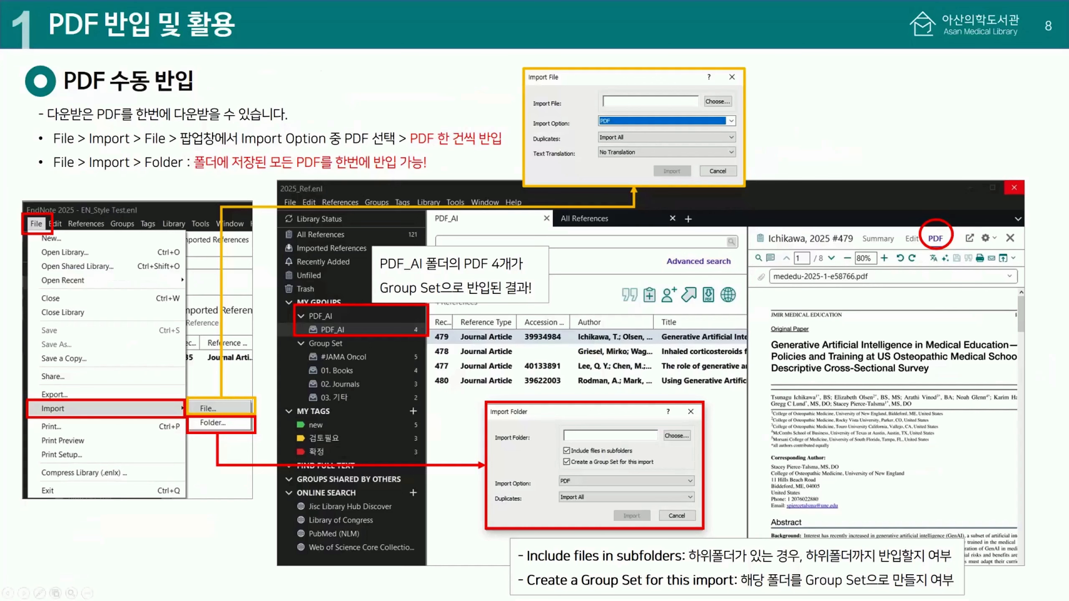
Switch to EndNote, enlarge its window and show the Journal article group
key(alt+Tab)
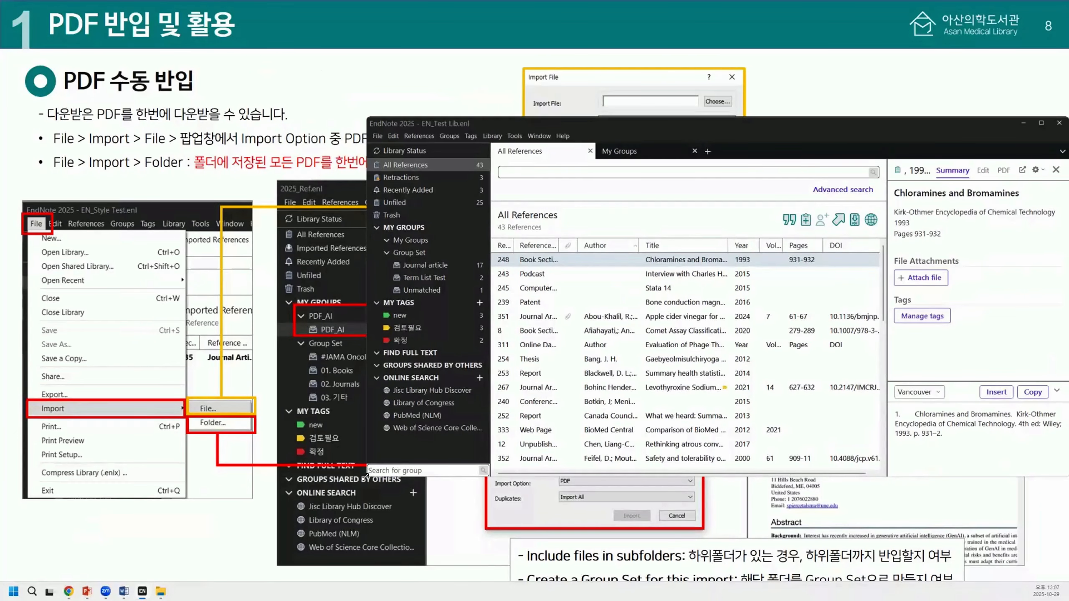
drag(363, 477, 252, 571)
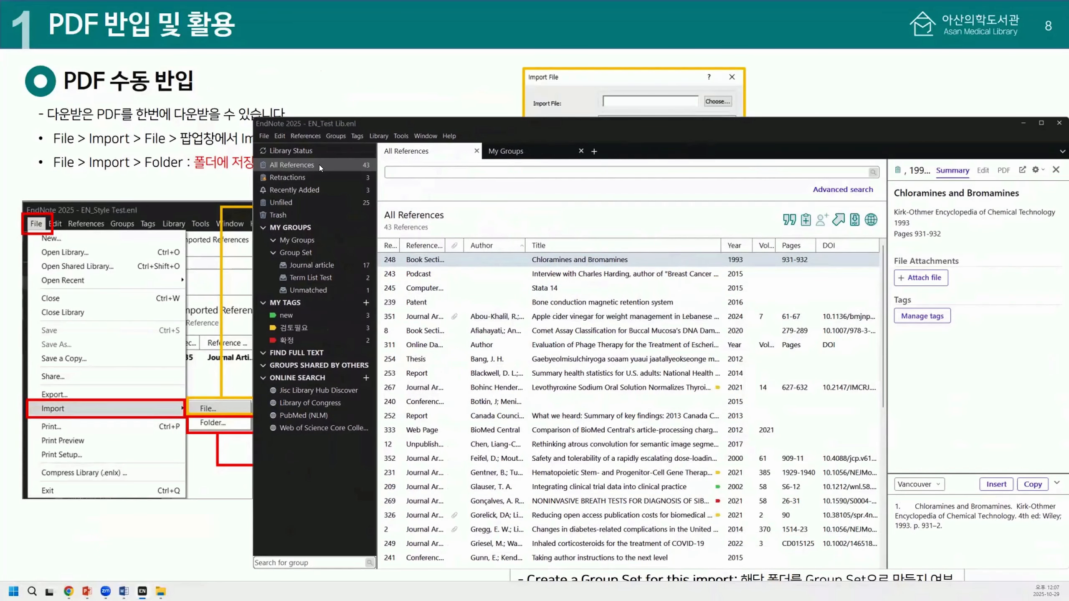
click(330, 265)
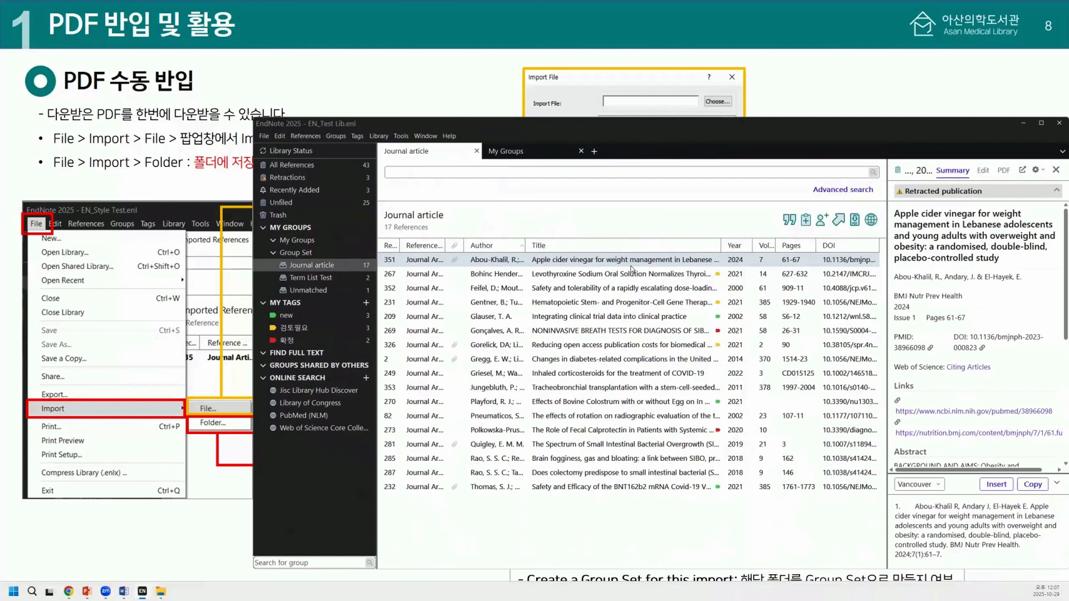
Check that the File Attachments column is enabled and sort the Journal article references so those with attachments come first
right_click(560, 248)
scroll(574, 537, down, 6)
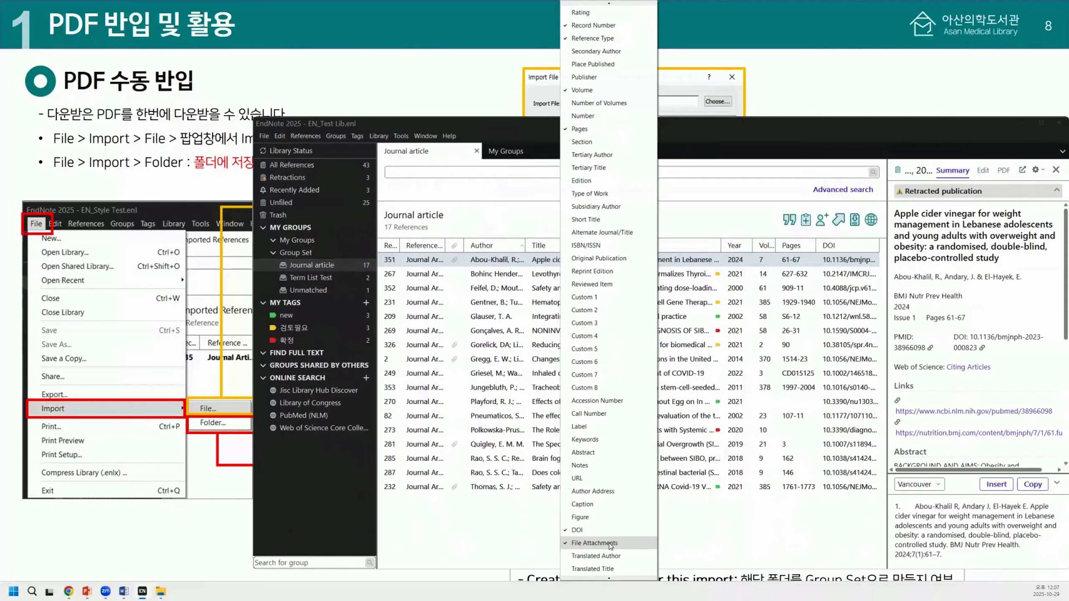
click(455, 249)
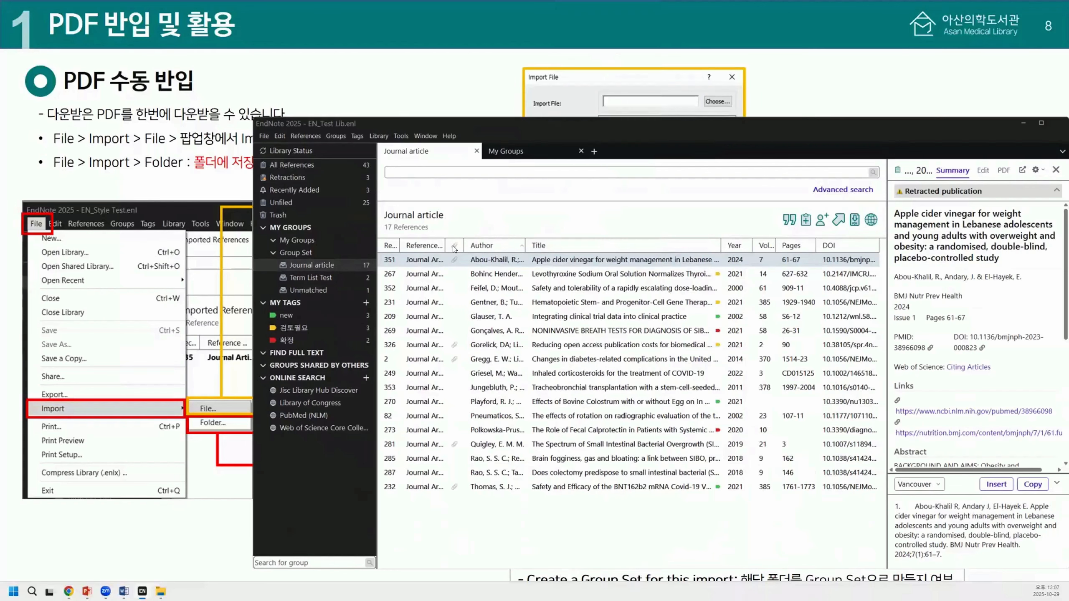
click(455, 246)
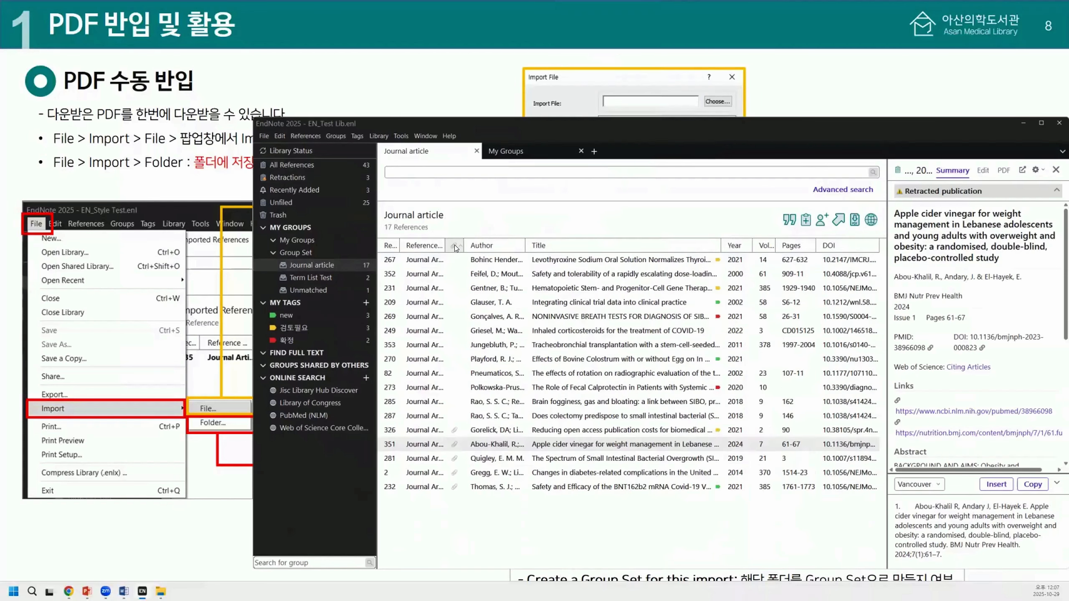
click(456, 248)
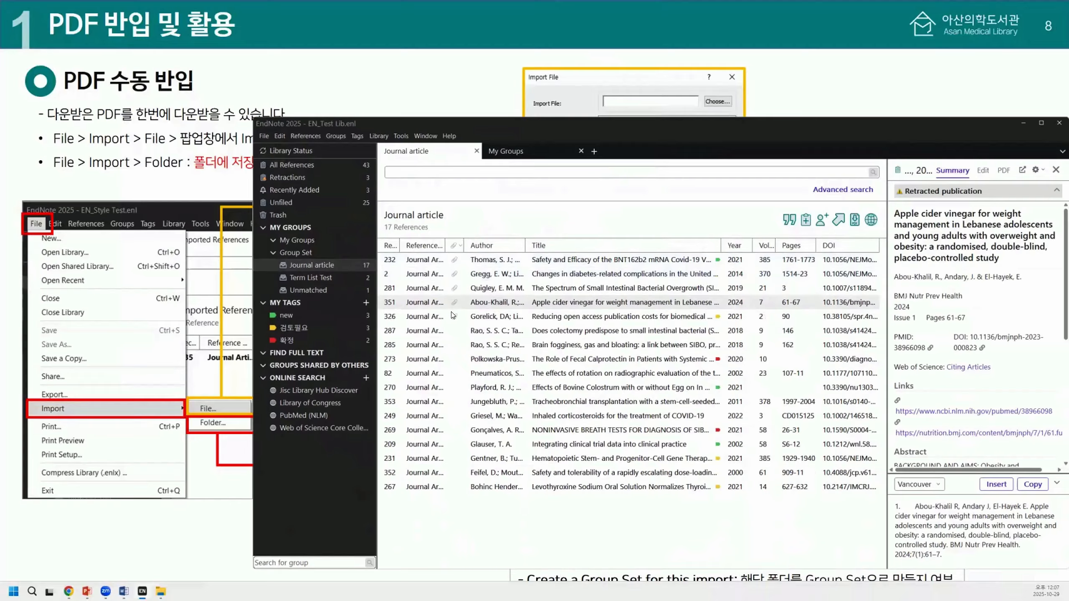
View the PDF attached to the BNT162b2 mRNA Covid-19 vaccine reference and widen the preview pane
click(475, 260)
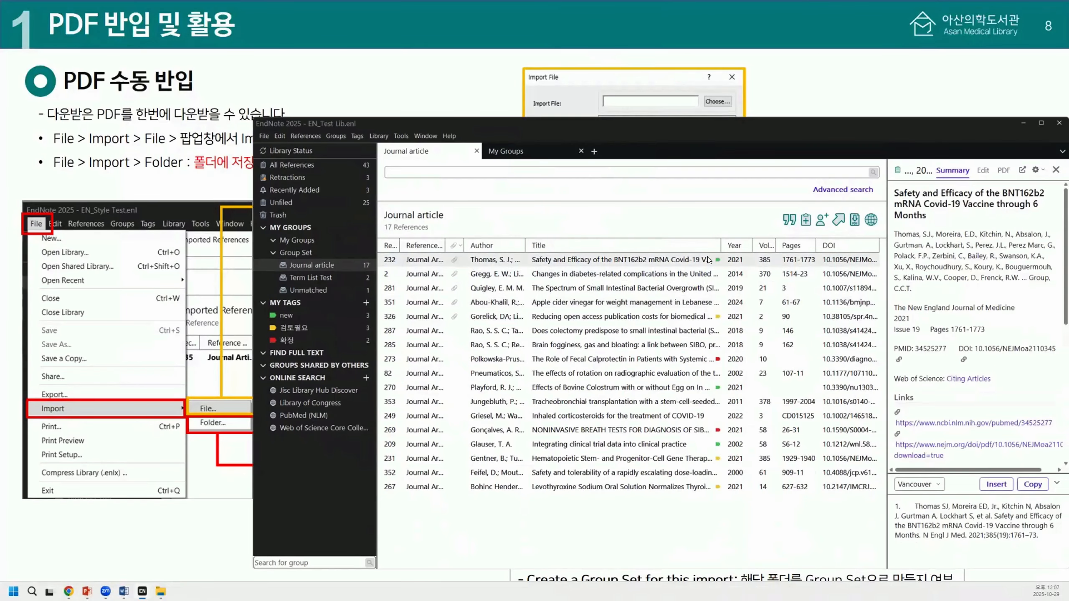
click(1004, 171)
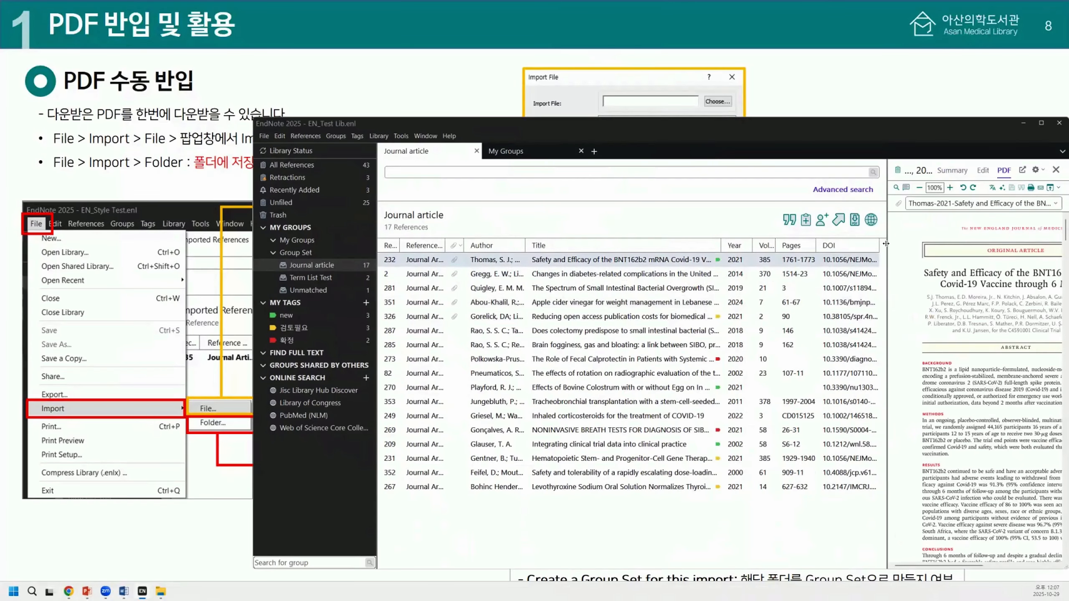
drag(886, 243, 822, 243)
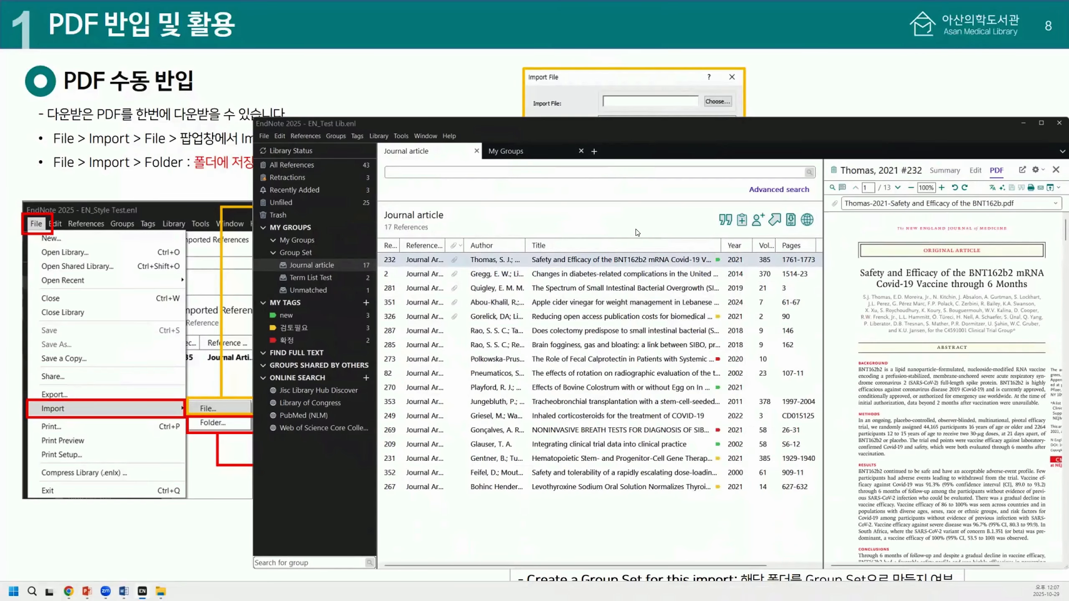
Sort by title and start Find Full Text for the four references from "Does colectomy predispose" through "Hematopoietic Stem- and Progenitor-Cell Gene Therapy"
click(539, 244)
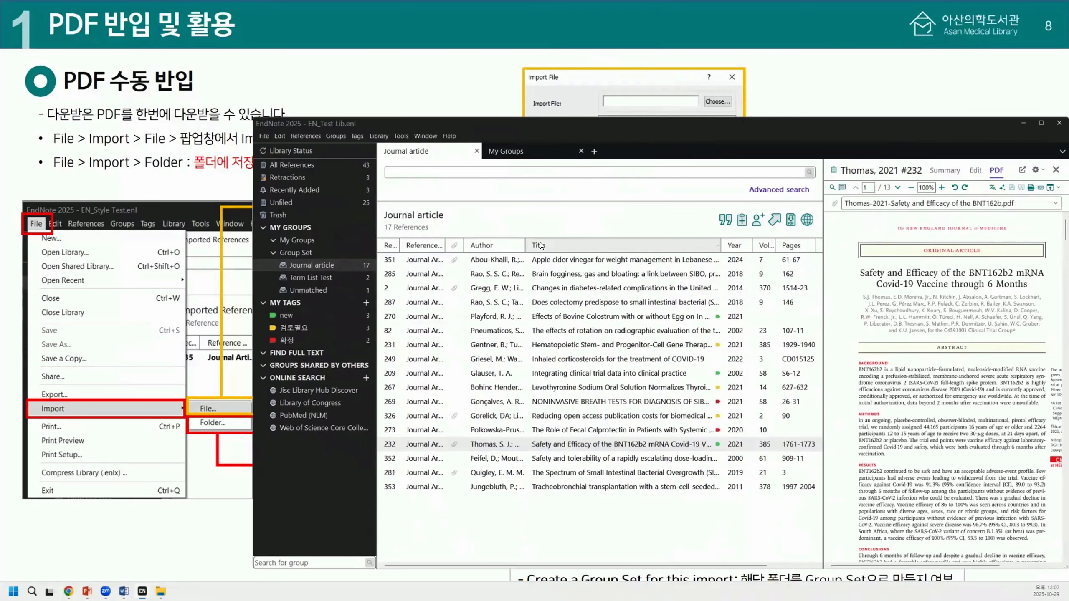
click(598, 302)
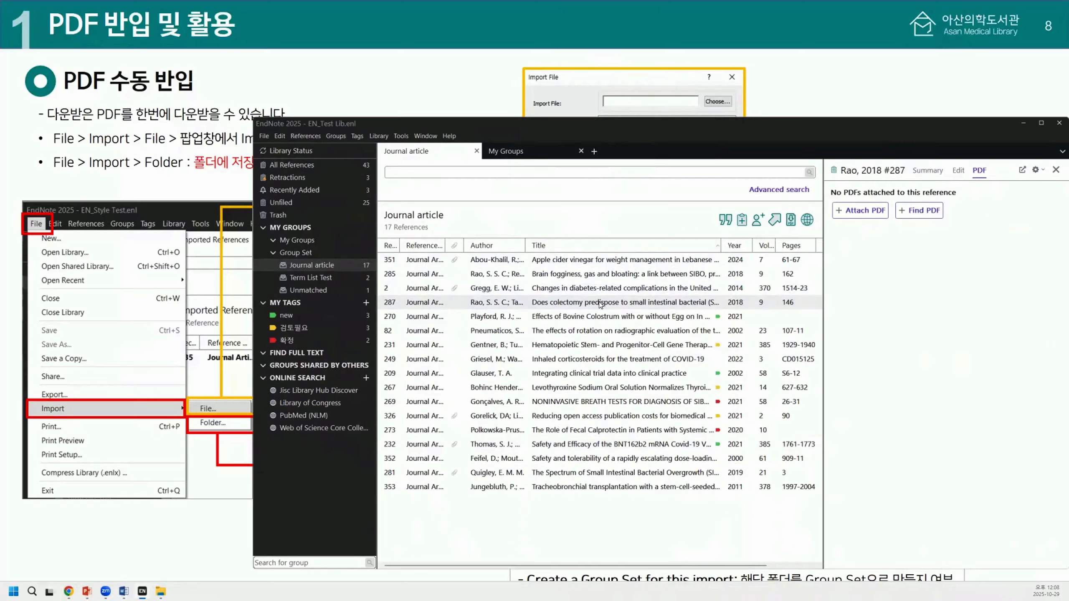
shift+click(598, 344)
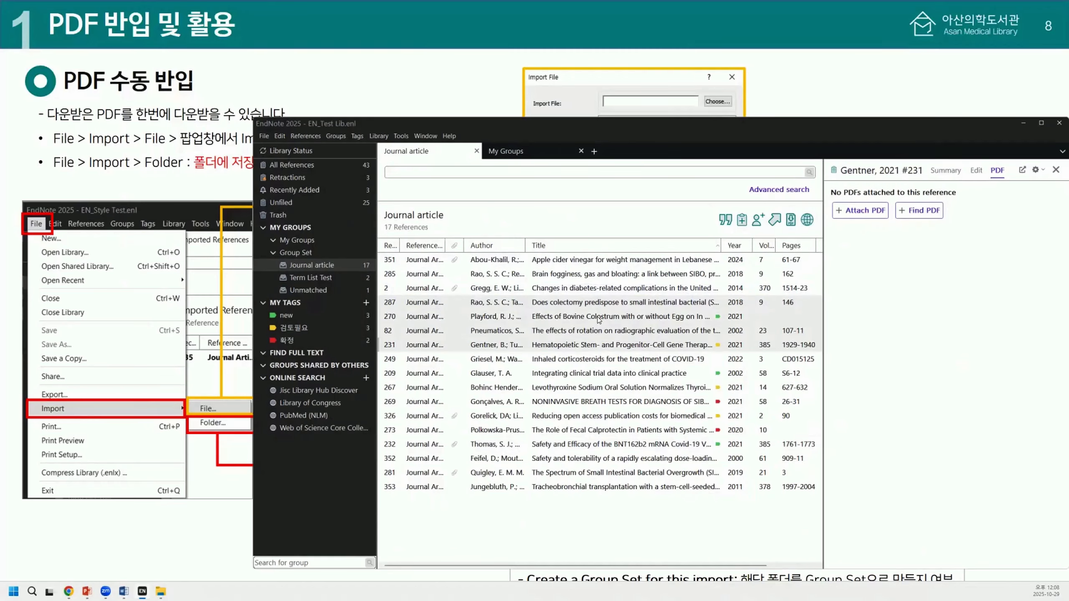
click(790, 221)
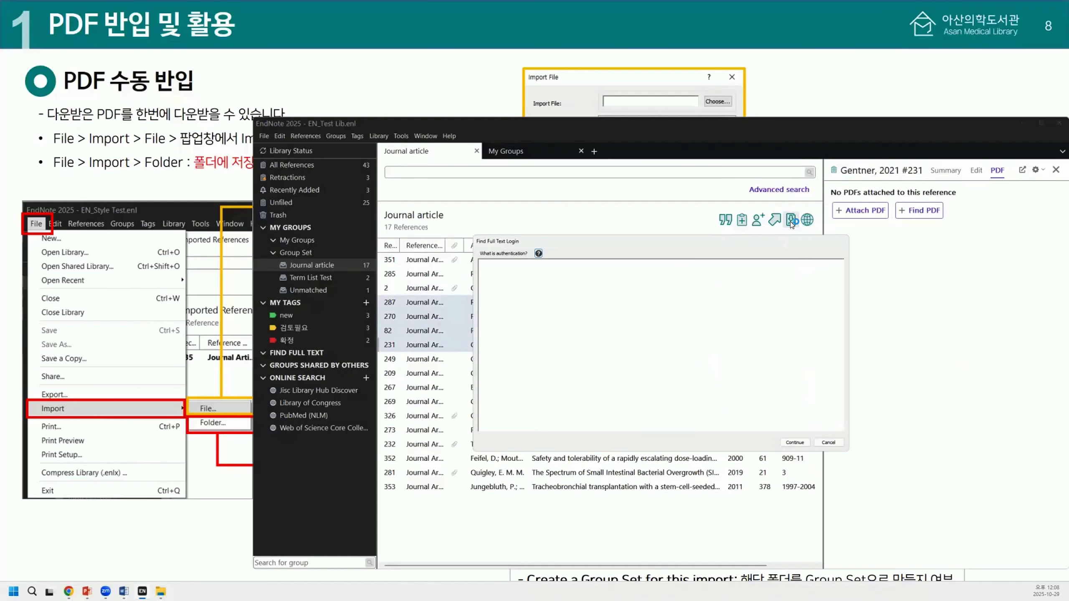
Log in to the library's authentication page with the member ID and account password, and continue the full-text search
scroll(715, 337, down, 2)
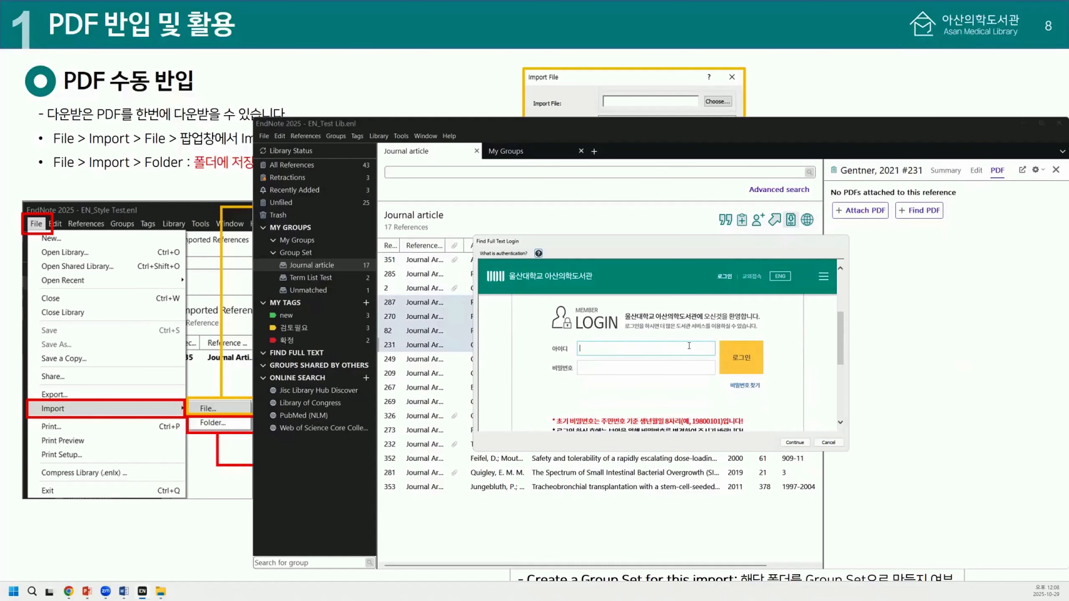
text(M030514)
key(Tab)
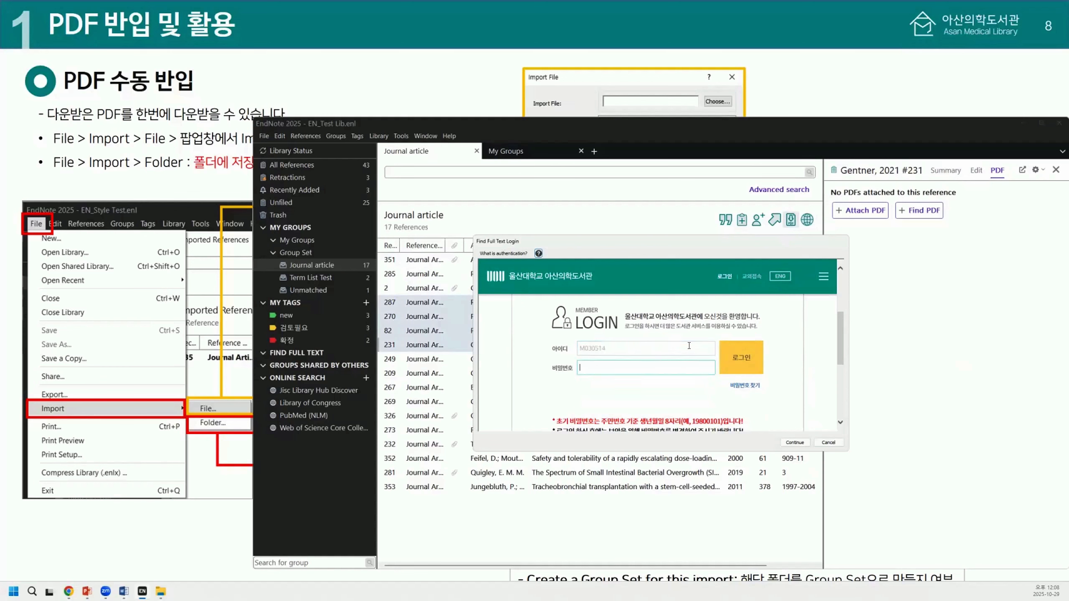
text(**********)
click(749, 356)
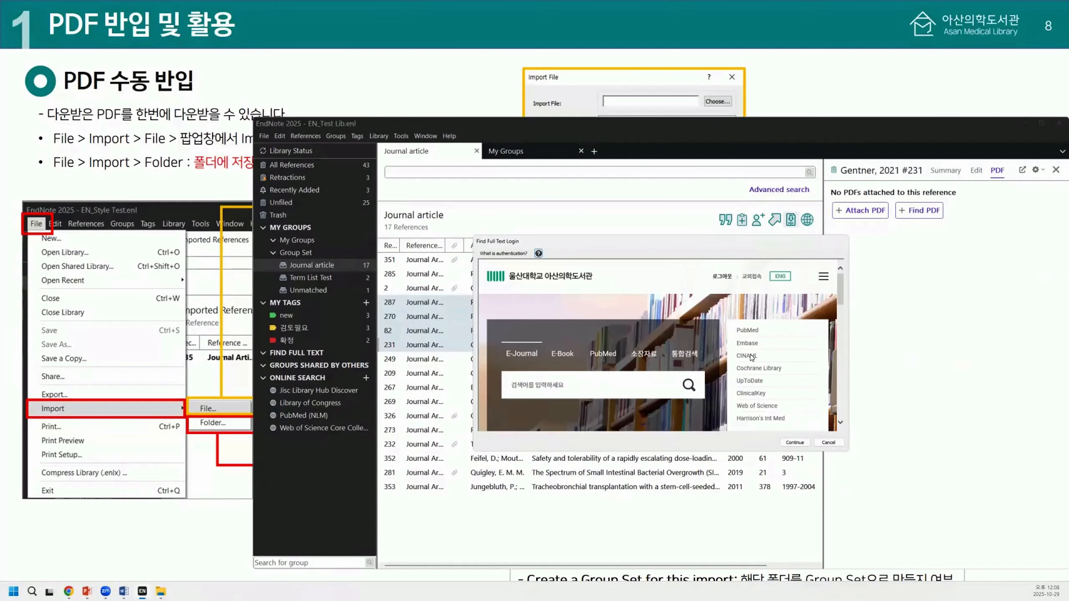
click(795, 443)
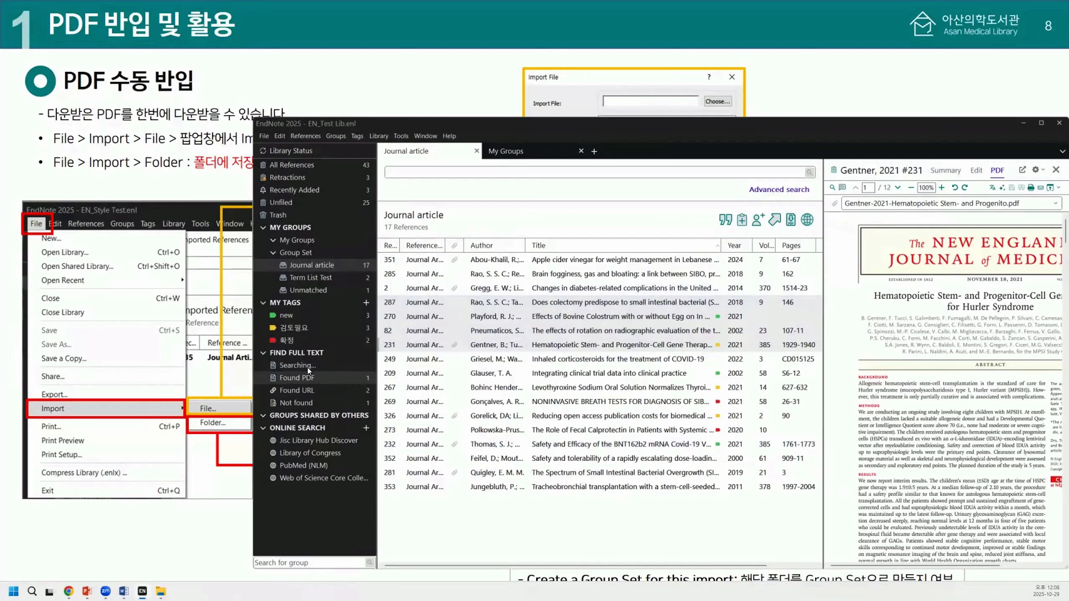
Review the references in the Found PDF, Found URL and Not found groups, checking the links of the Found URL ones
click(308, 364)
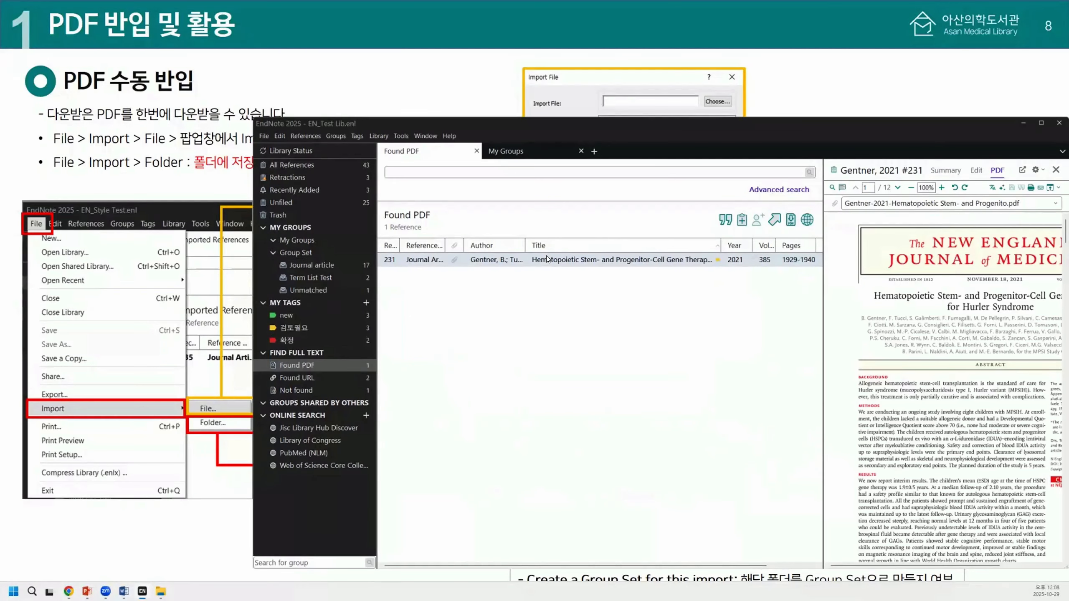
click(329, 375)
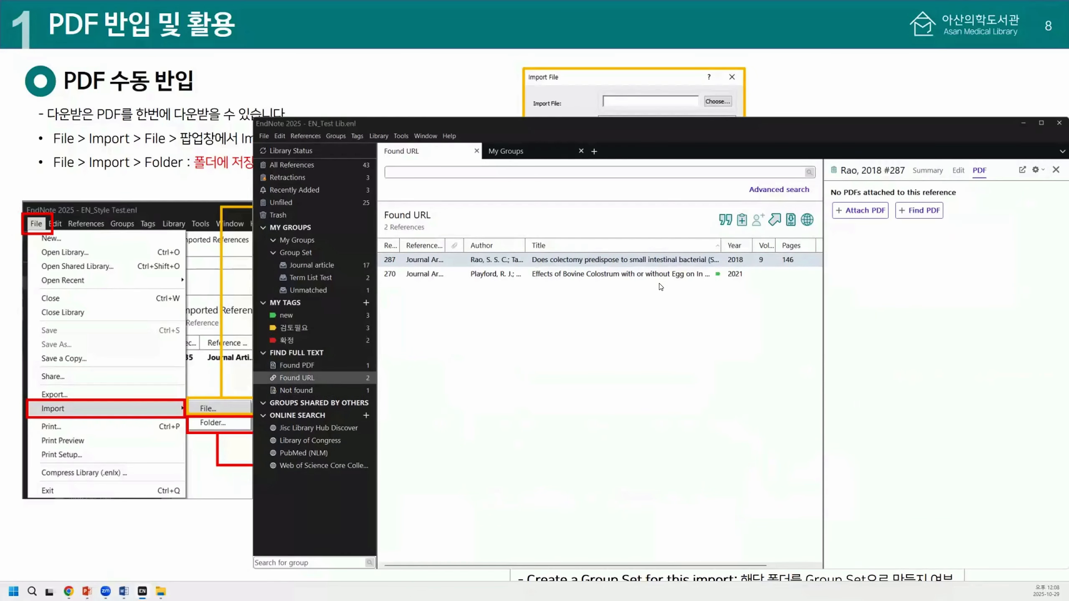
click(930, 172)
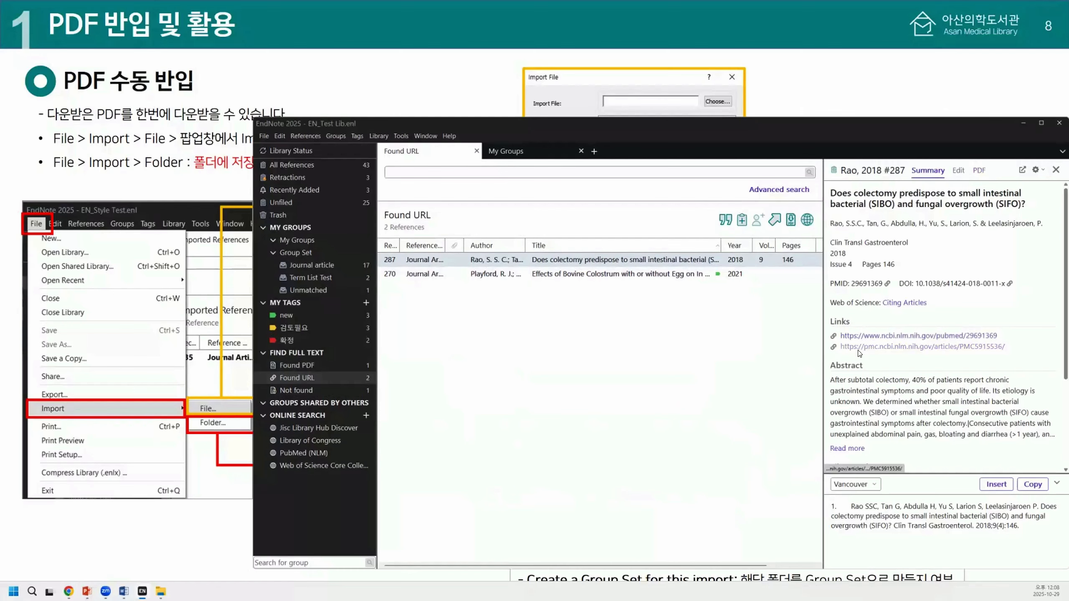
click(694, 277)
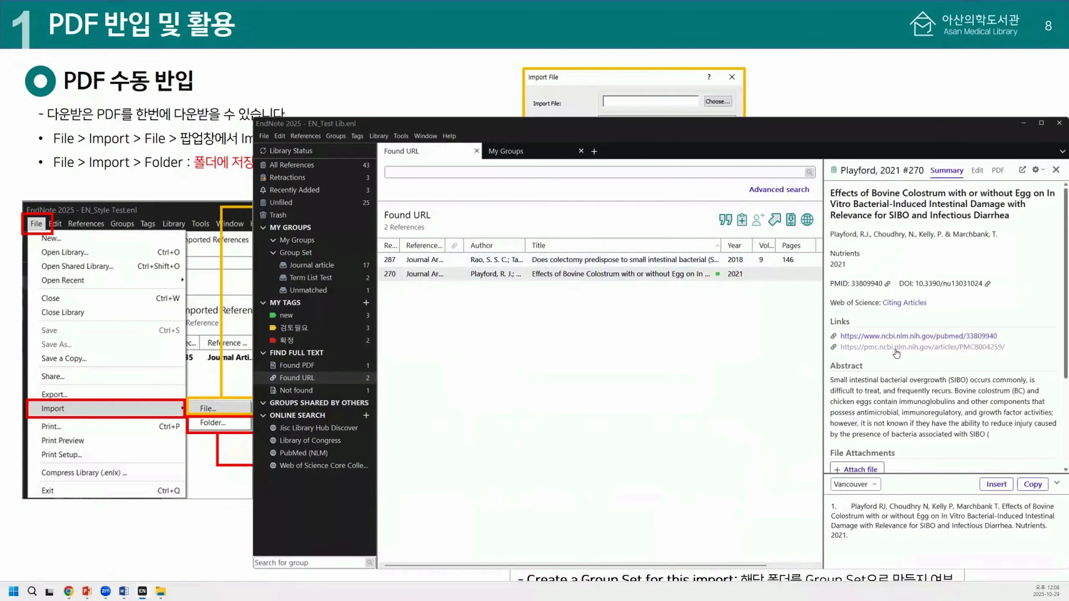
click(319, 388)
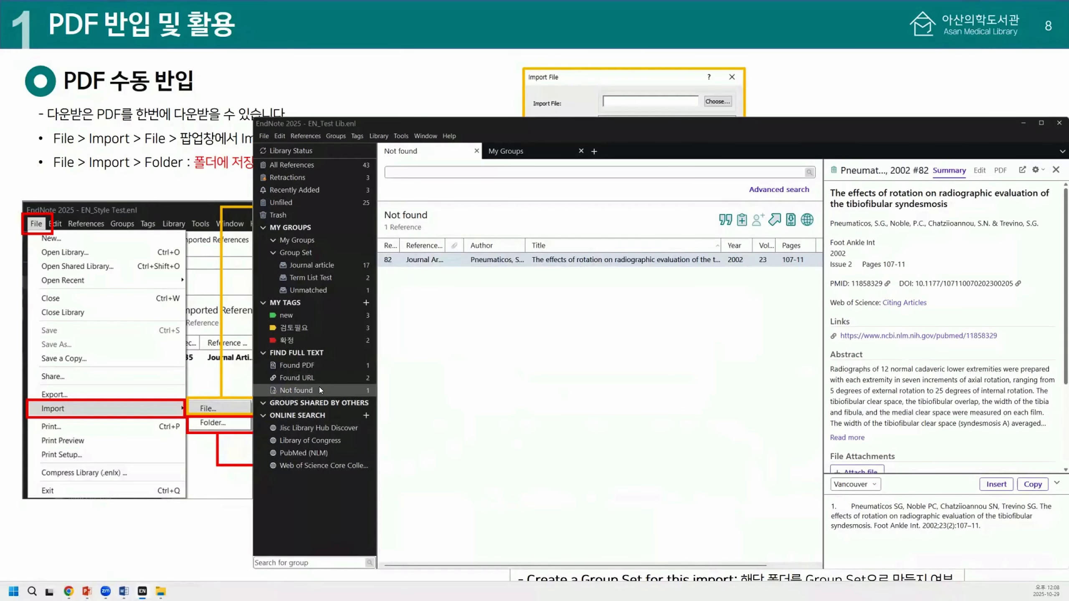
Open the PubMed page of the tibiofibular syndesmosis reference in the browser and follow its Sage Journals full-text link
click(964, 337)
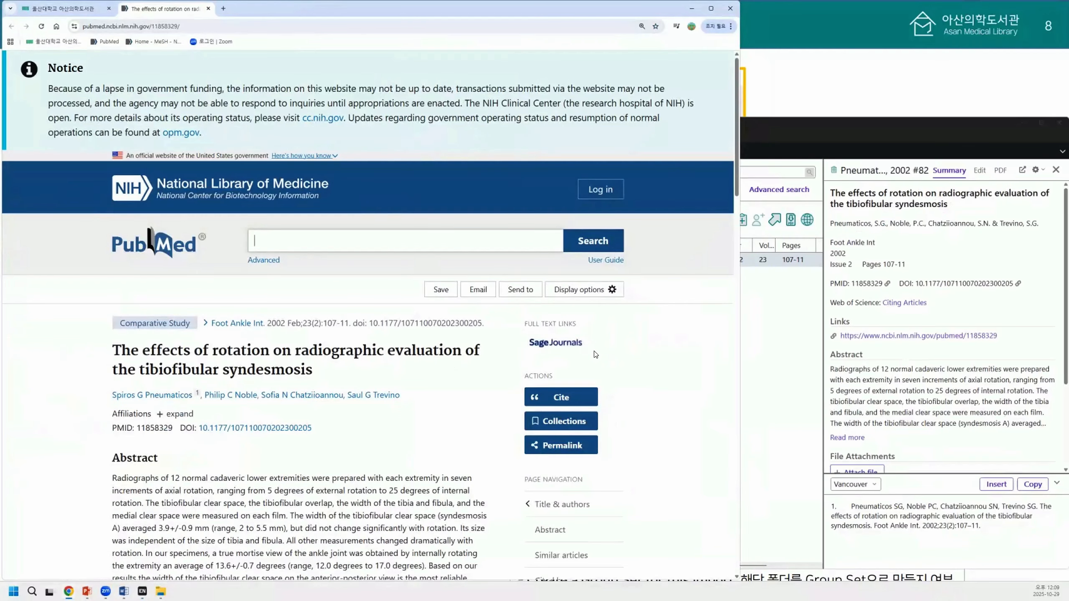
scroll(578, 270, down, 1)
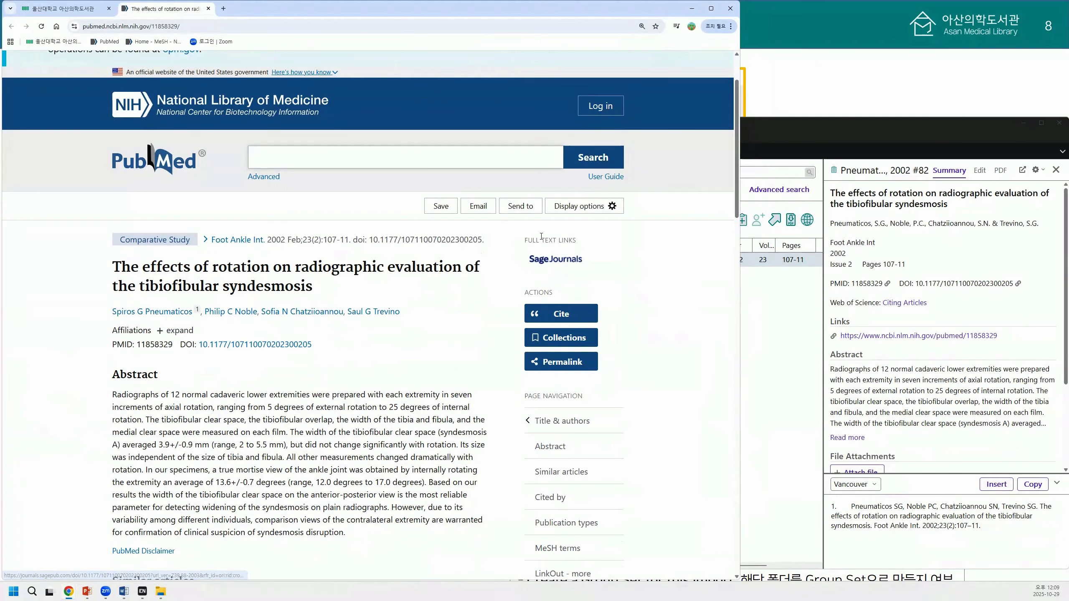
click(201, 28)
key(Return)
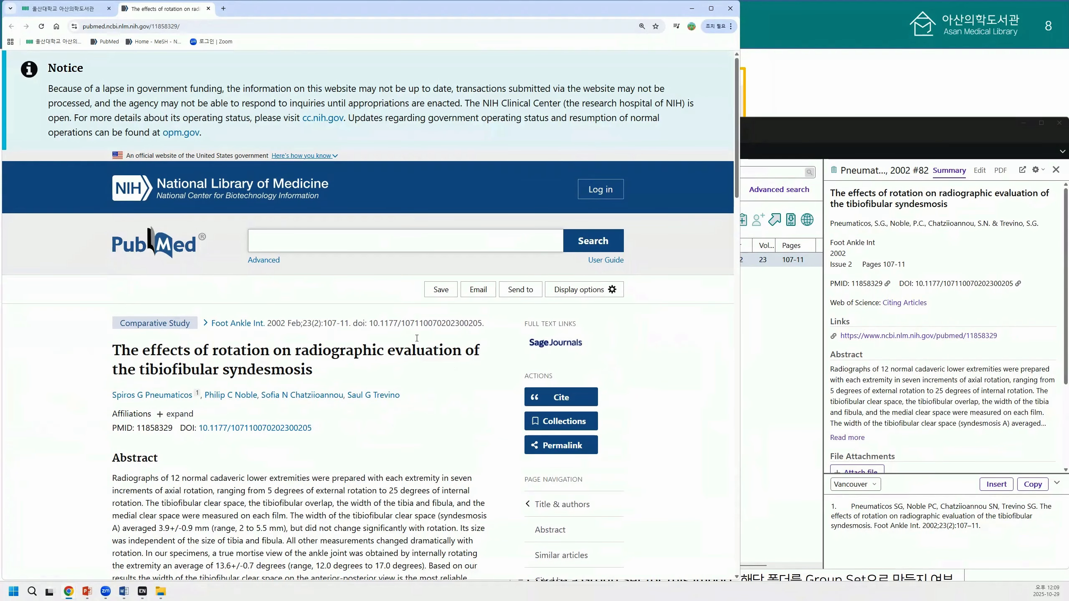
click(559, 343)
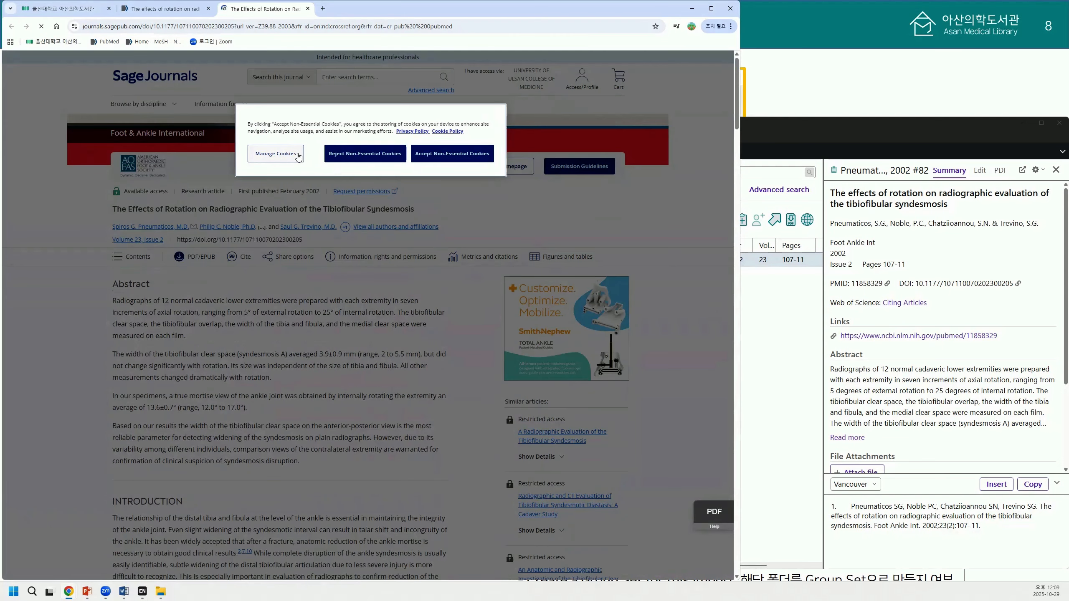
Accept the non-essential cookies and download the article's PDF into the 다운로드 folder
click(439, 157)
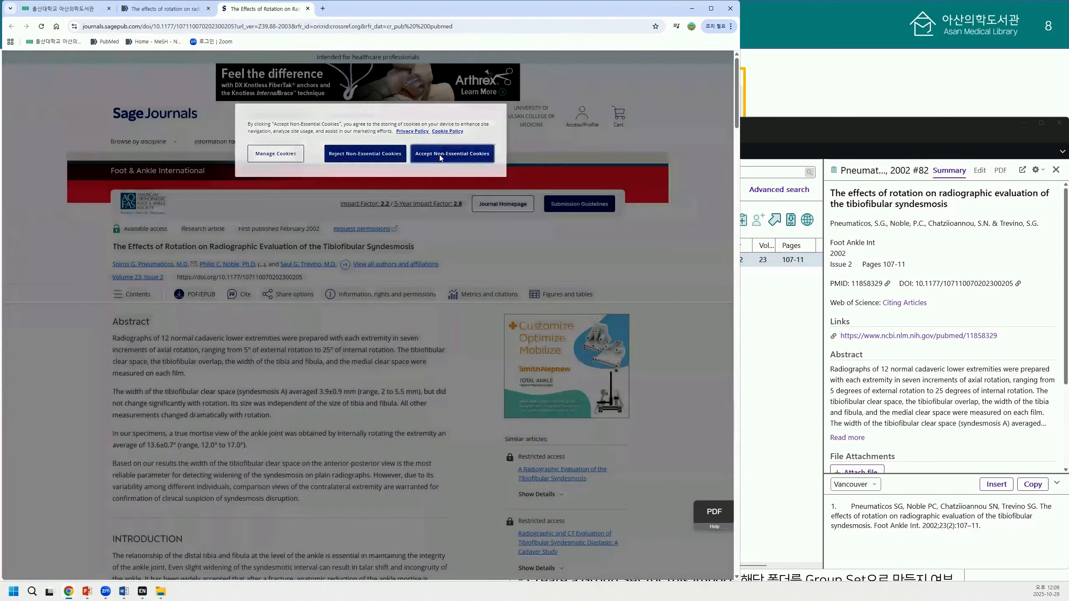
scroll(430, 247, down, 2)
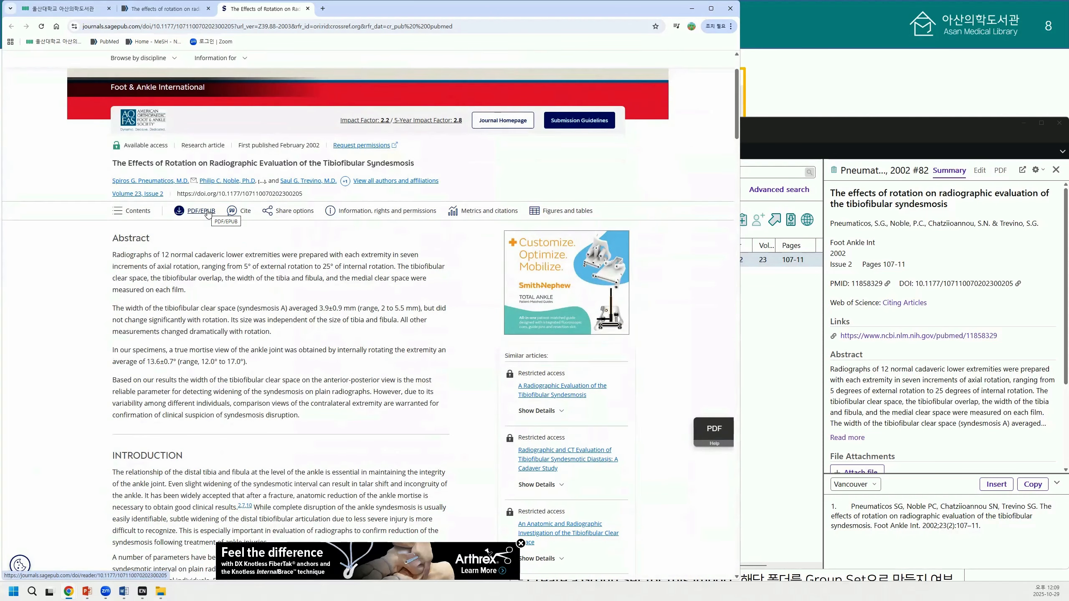
click(200, 211)
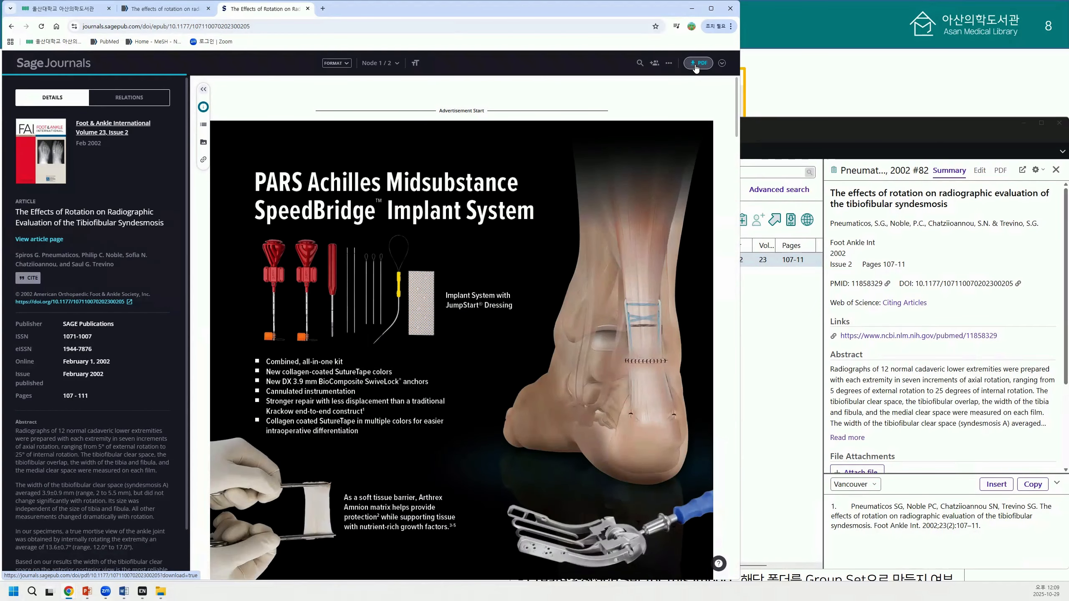
click(695, 66)
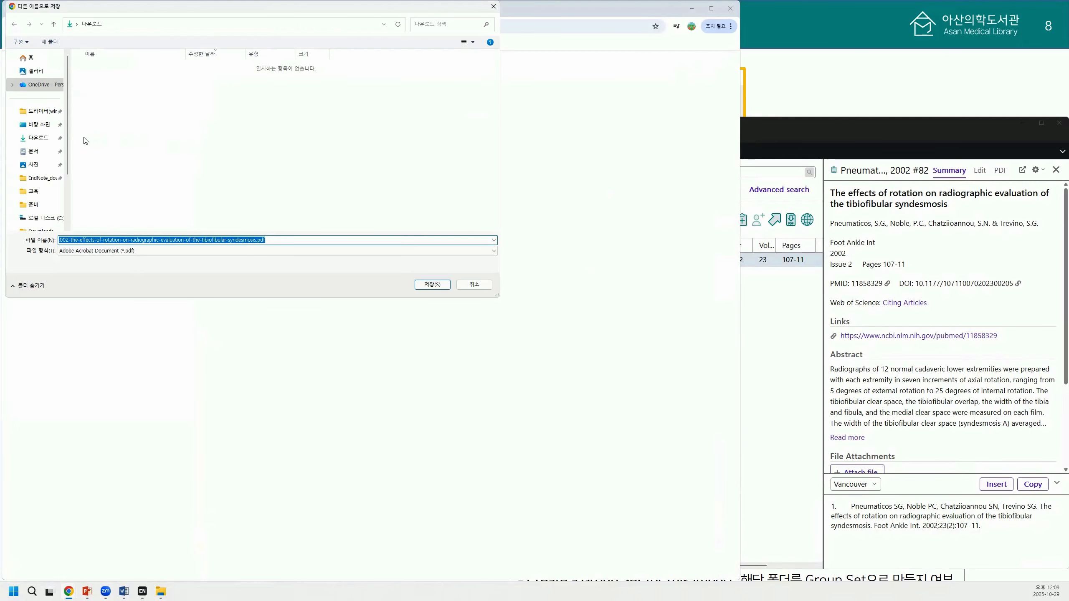
click(56, 138)
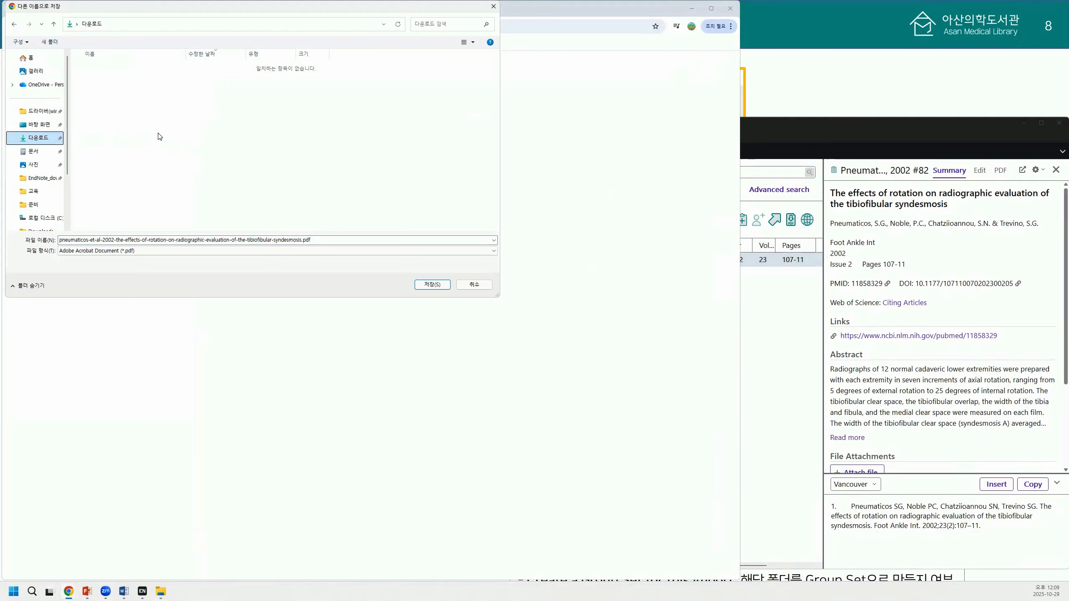
click(432, 286)
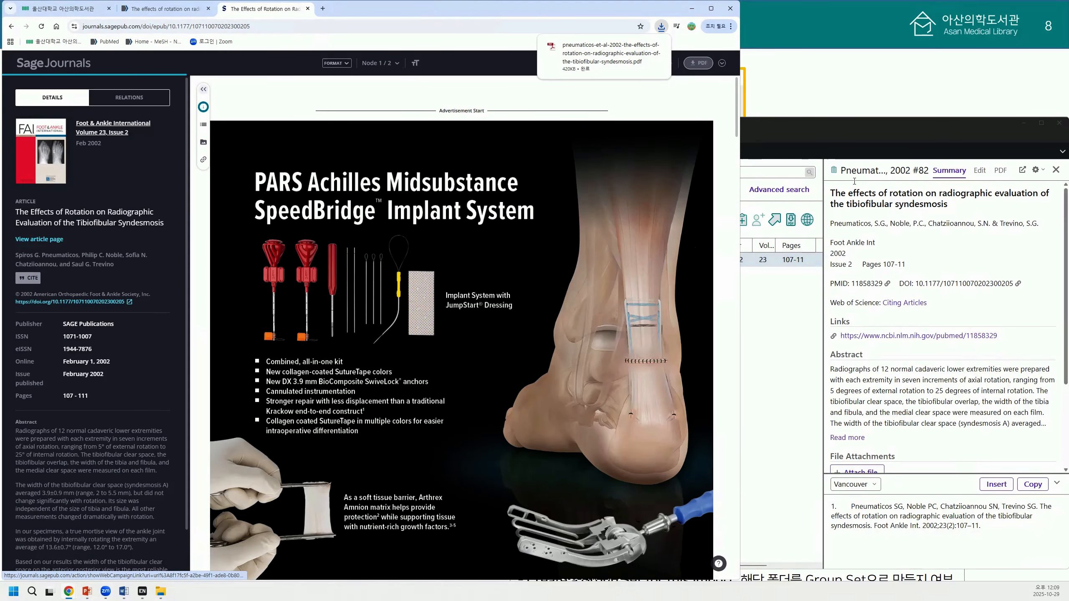
Switch to EndNote and attach the downloaded tibiofibular syndesmosis PDF from the 다운로드 folder to the Not found reference, widening its preview
click(854, 127)
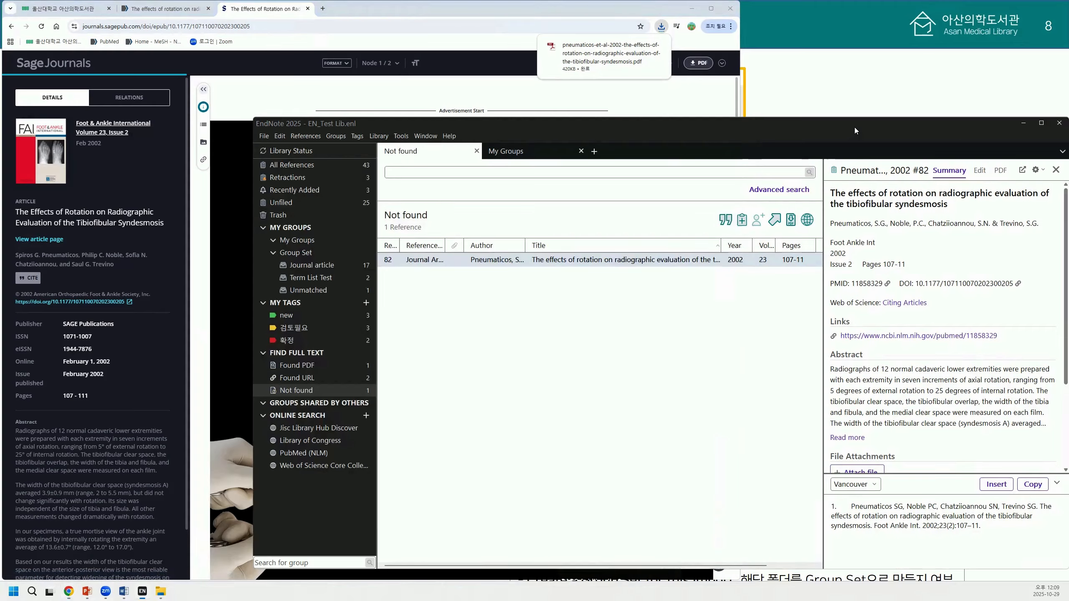
click(1000, 170)
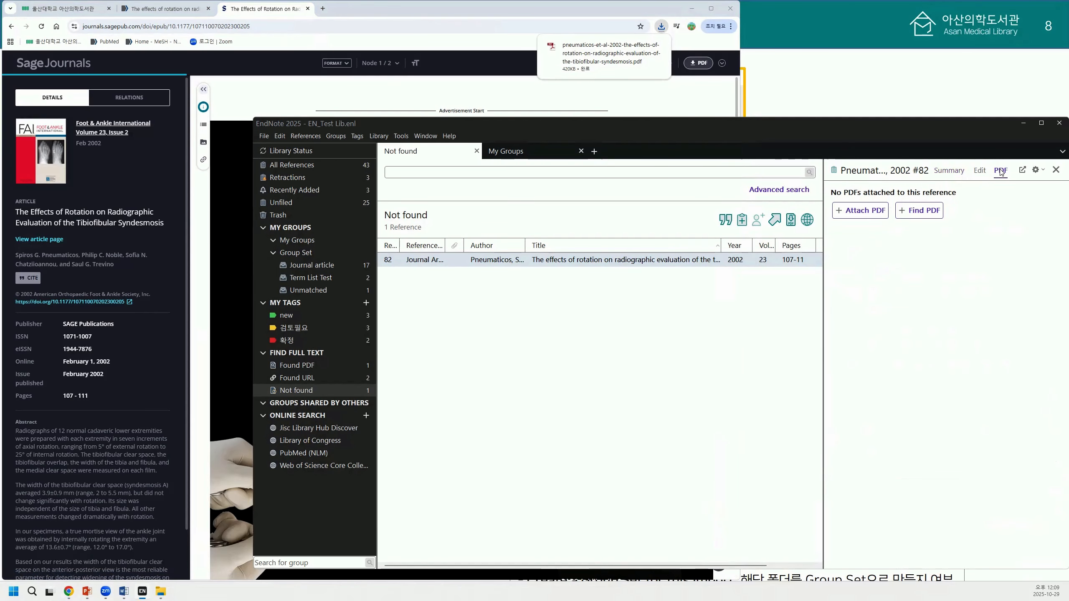
click(867, 212)
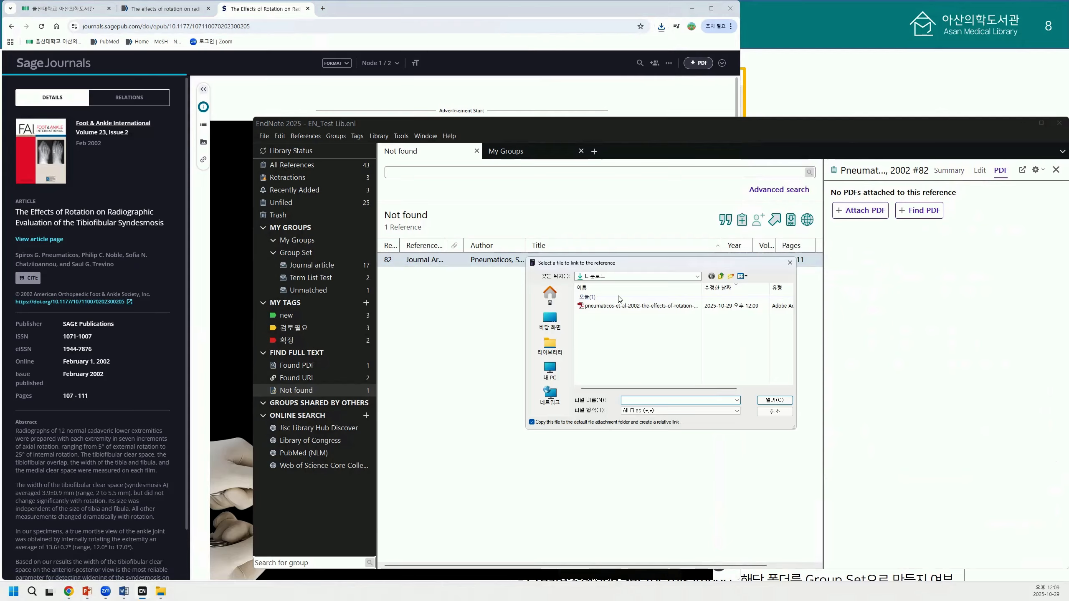
click(617, 307)
click(774, 400)
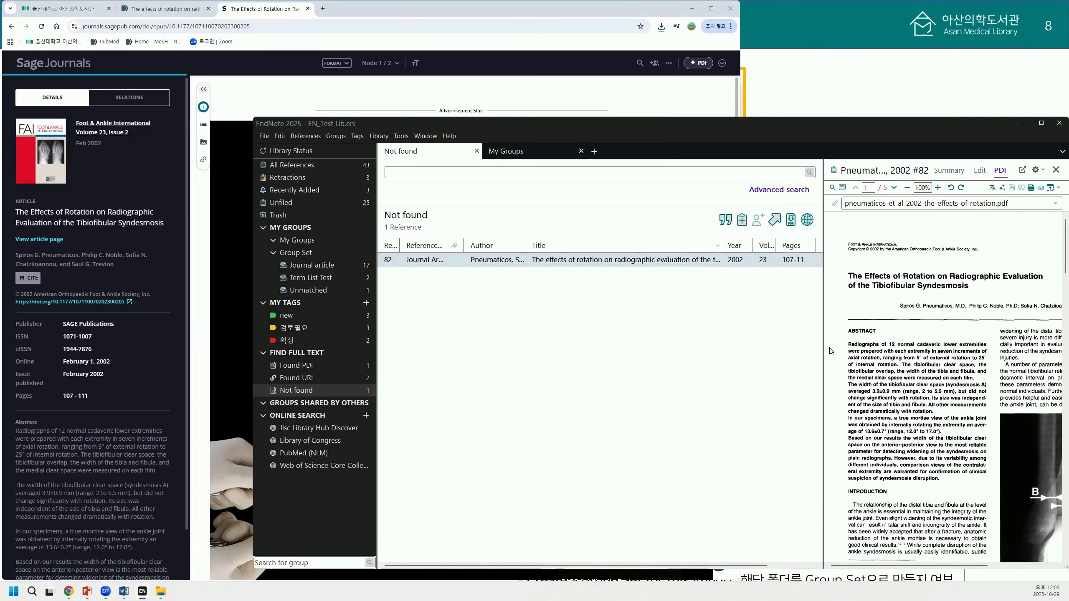
mouse_move(779, 347)
mouse_down()
mouse_move(817, 346)
mouse_move(779, 347)
mouse_up()
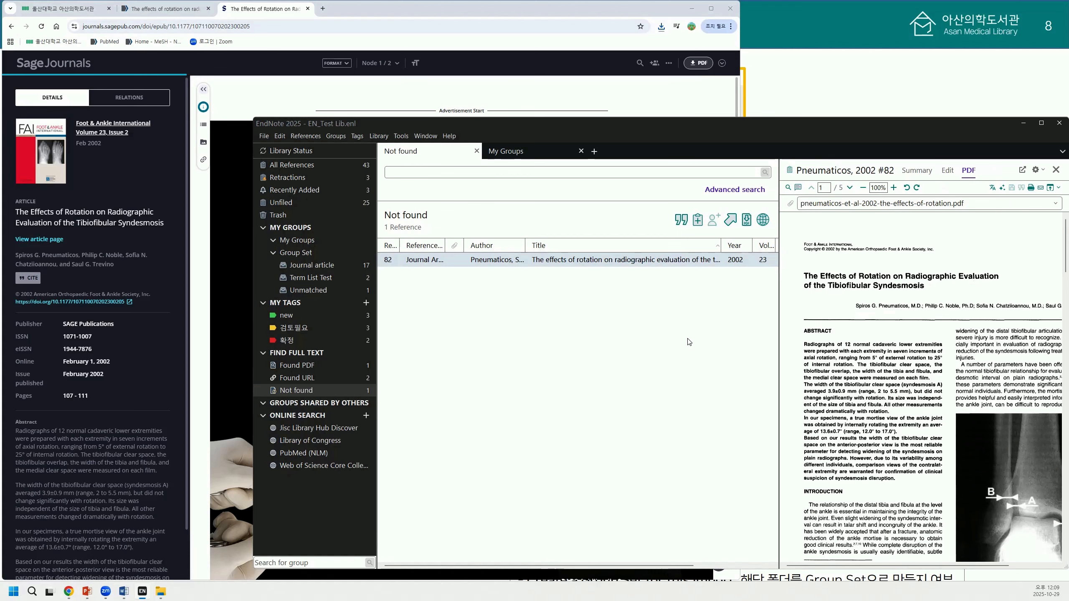
Import the downloaded article PDF from the 다운로드 folder as a new reference with the PDF import option, saving the pending reference changes
click(265, 137)
mouse_move(369, 308)
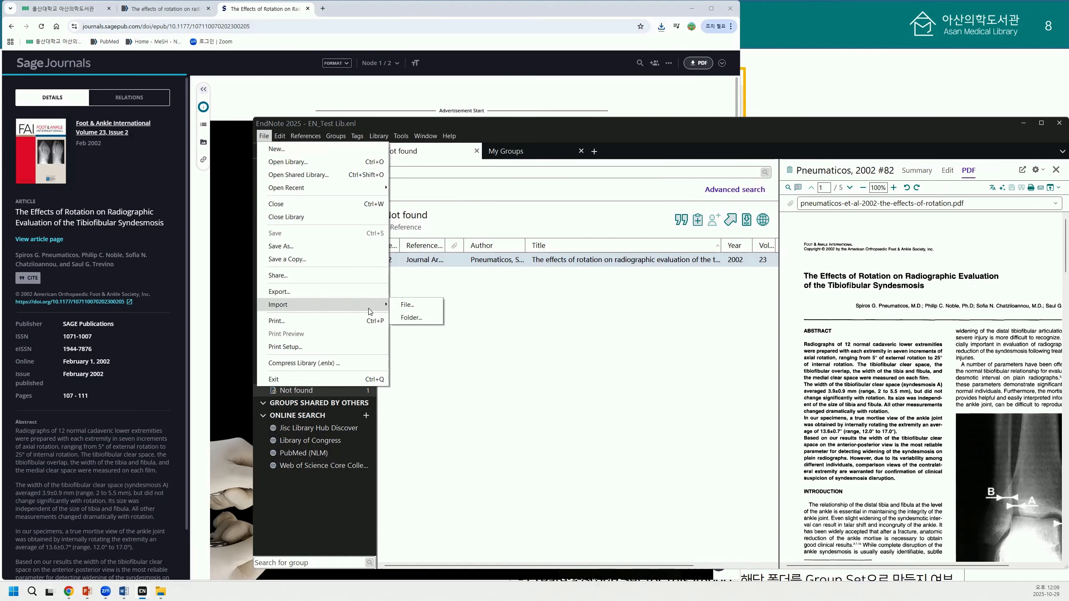
click(417, 310)
click(669, 338)
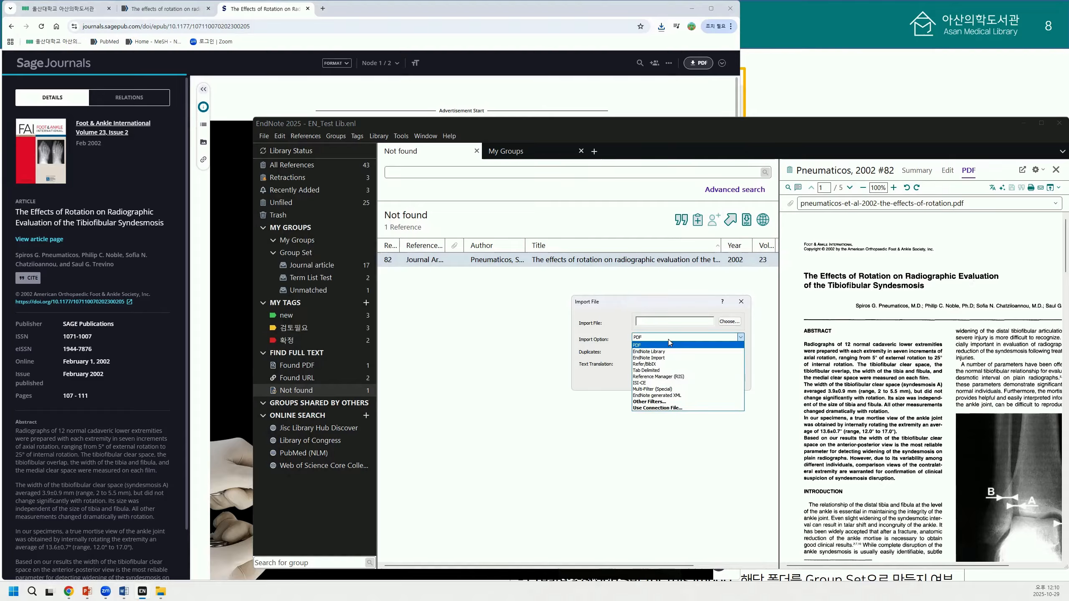
click(670, 340)
click(720, 324)
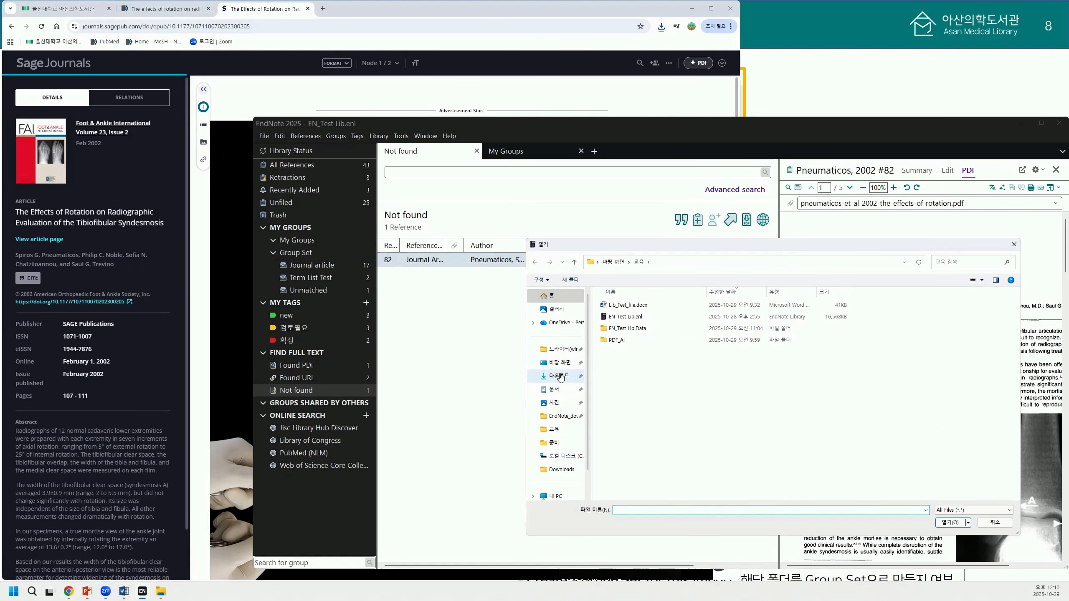
click(559, 376)
click(652, 317)
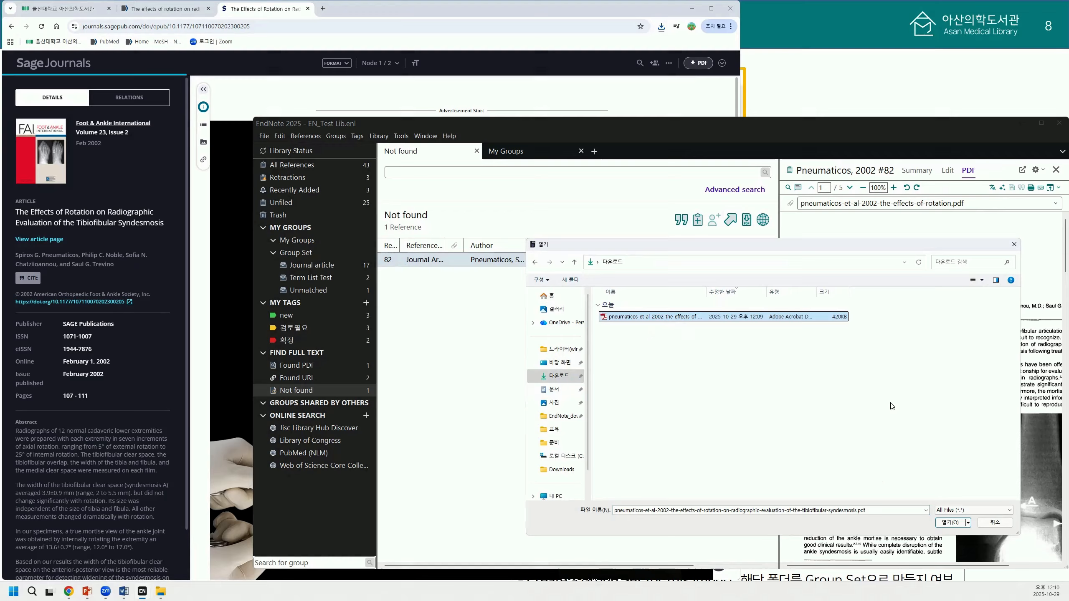
click(951, 523)
click(705, 379)
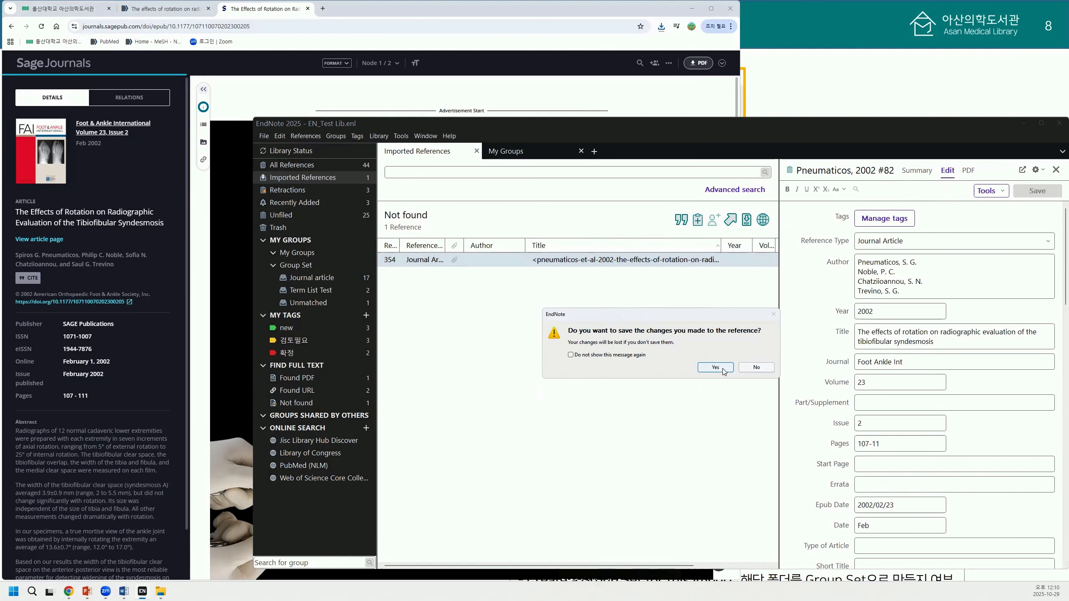
click(715, 366)
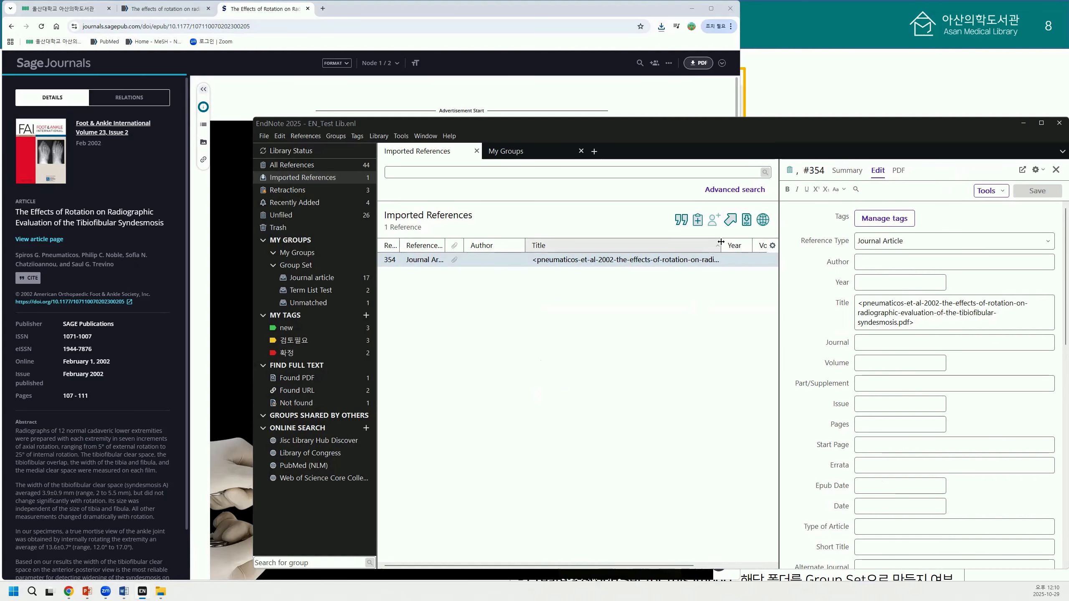
drag(721, 245, 702, 245)
click(912, 304)
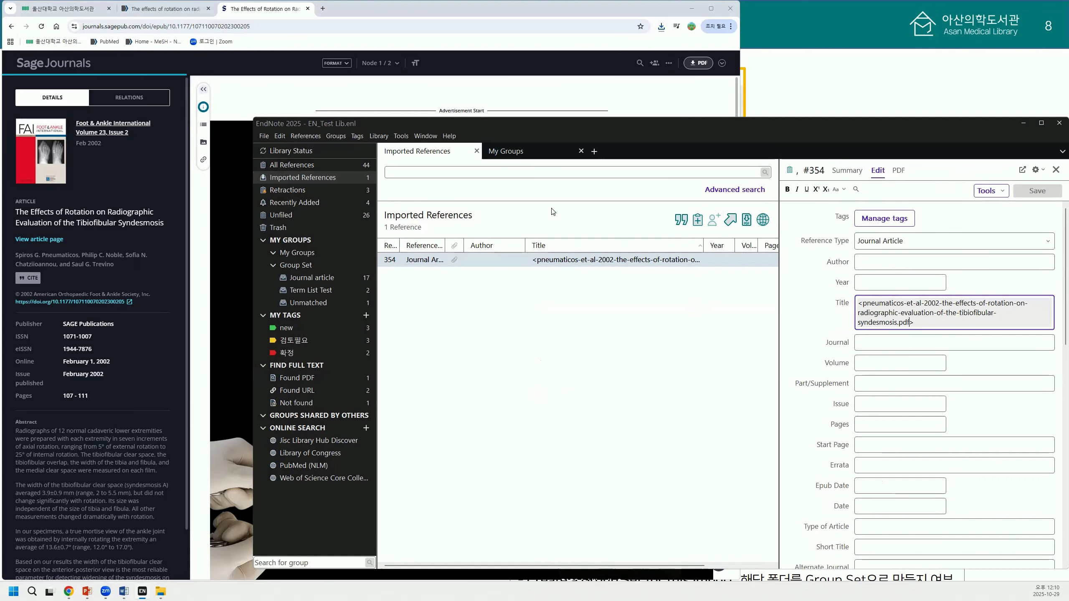
Import the same article PDF once more as another reference, keeping the PDF import option and Import All for duplicates
click(265, 141)
mouse_move(325, 305)
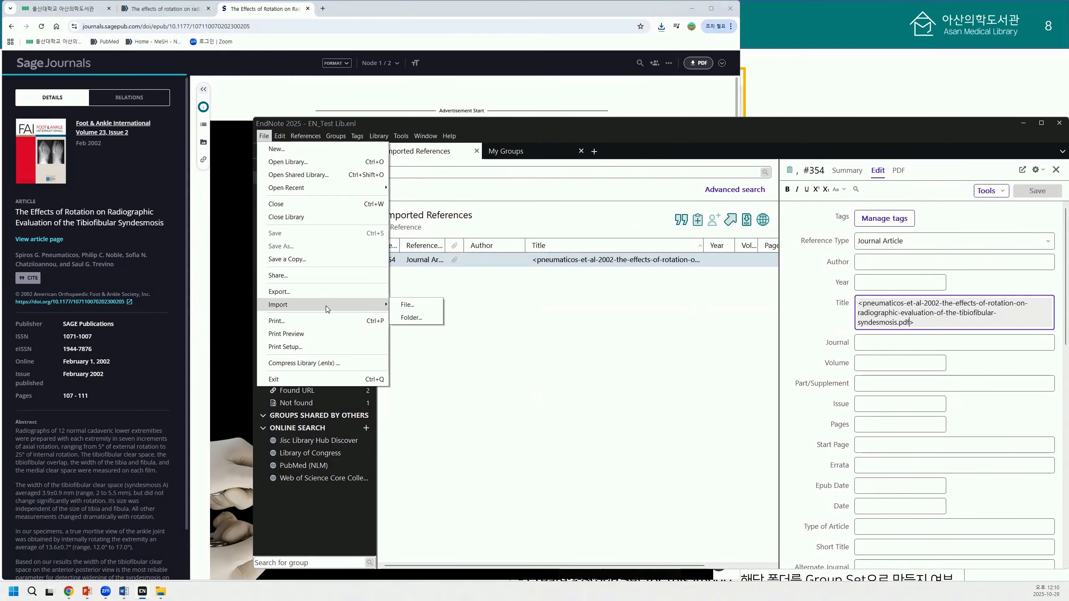
click(423, 305)
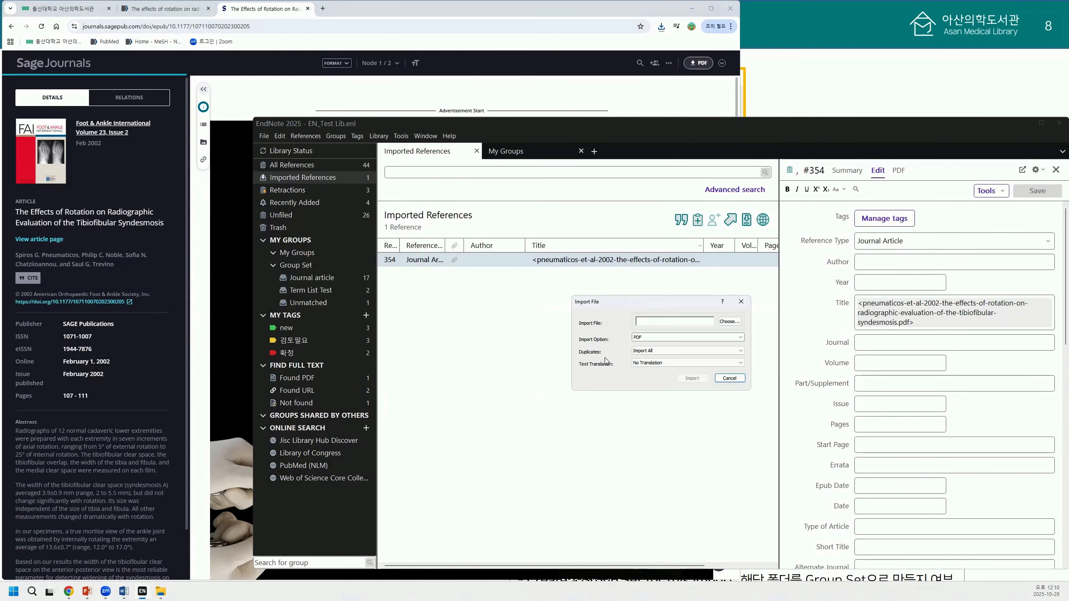
click(729, 321)
double_click(663, 319)
click(692, 379)
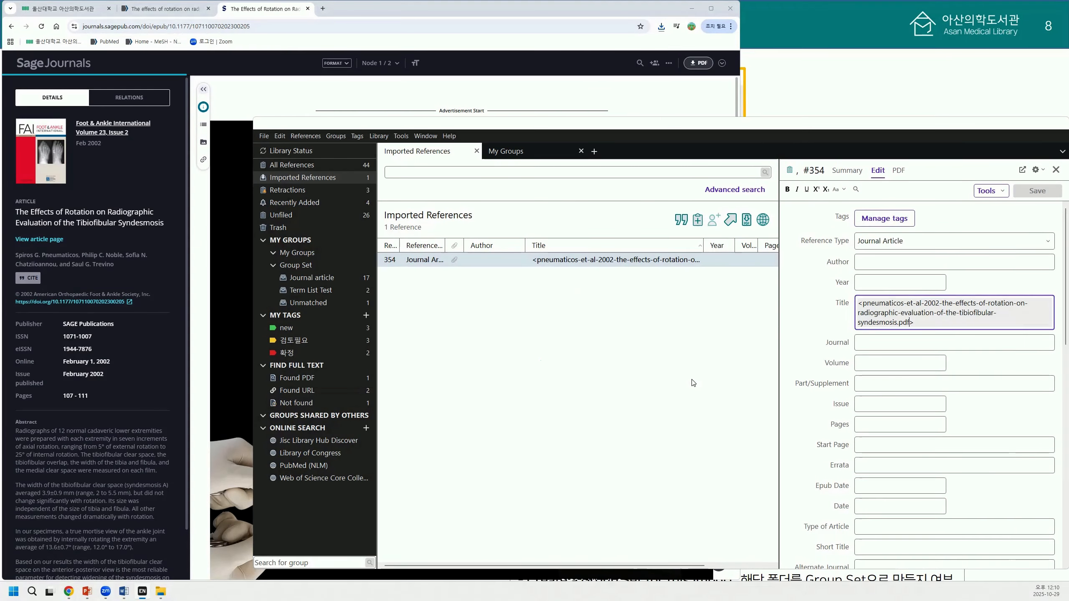
Examine the newly imported reference's title, attached PDF and bibliographic fields
click(859, 305)
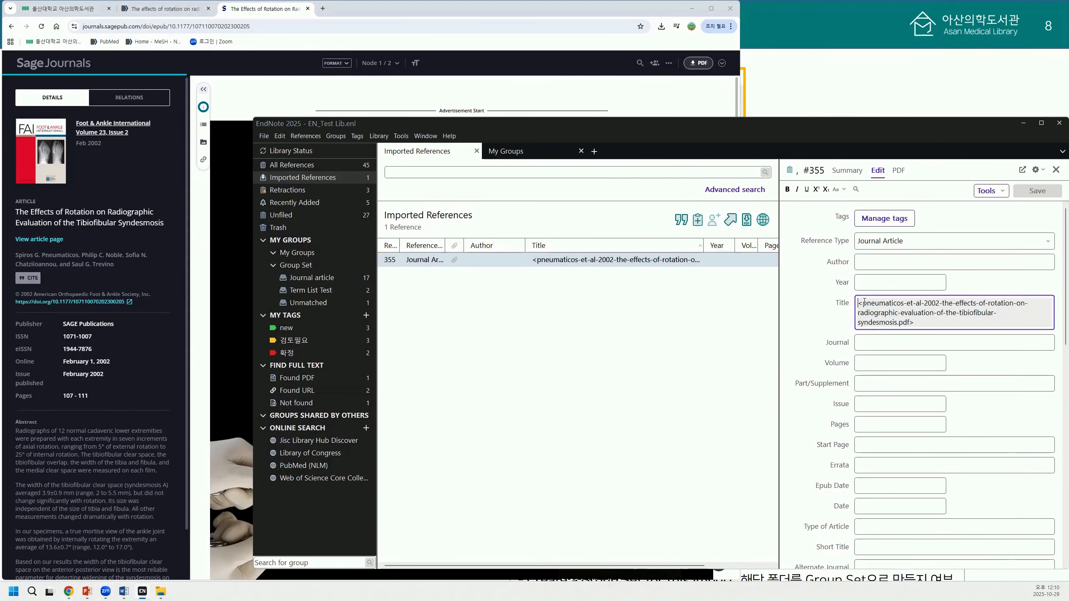
click(899, 170)
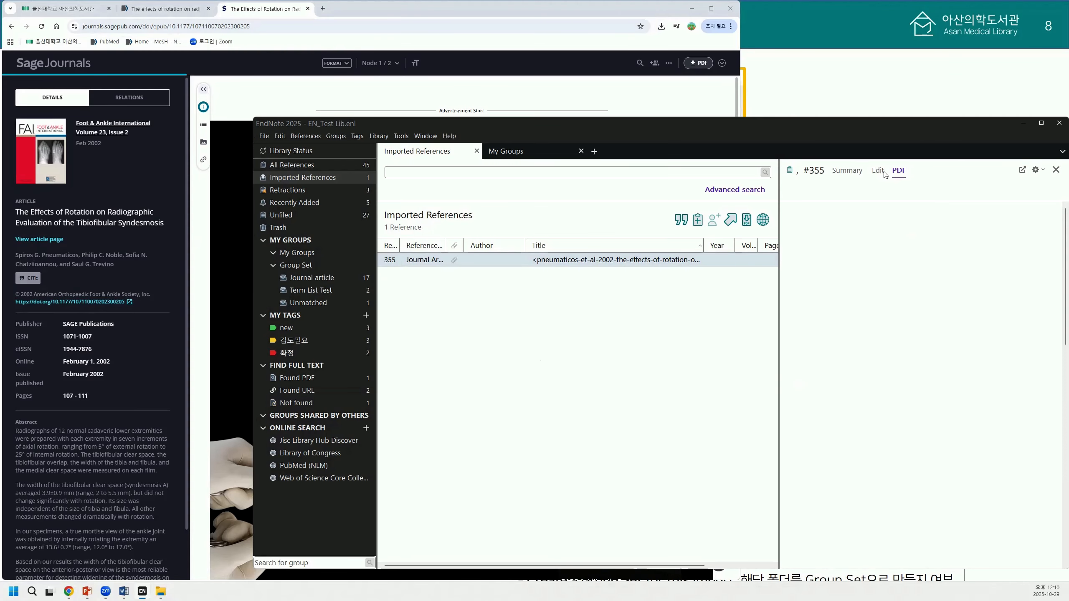
click(878, 173)
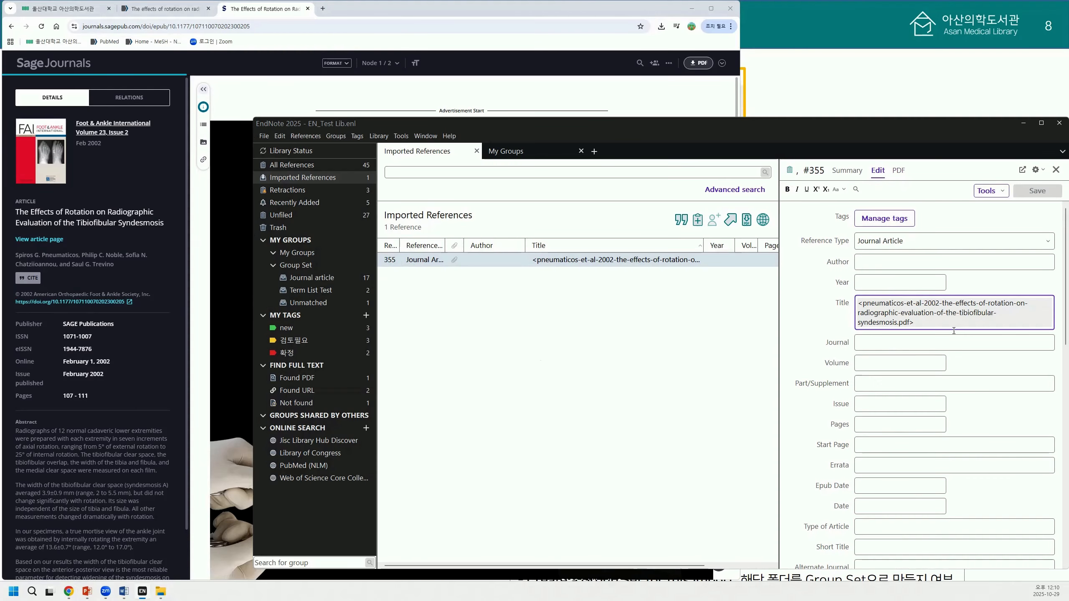
scroll(956, 349, down, 5)
scroll(959, 349, down, 5)
scroll(961, 421, up, 10)
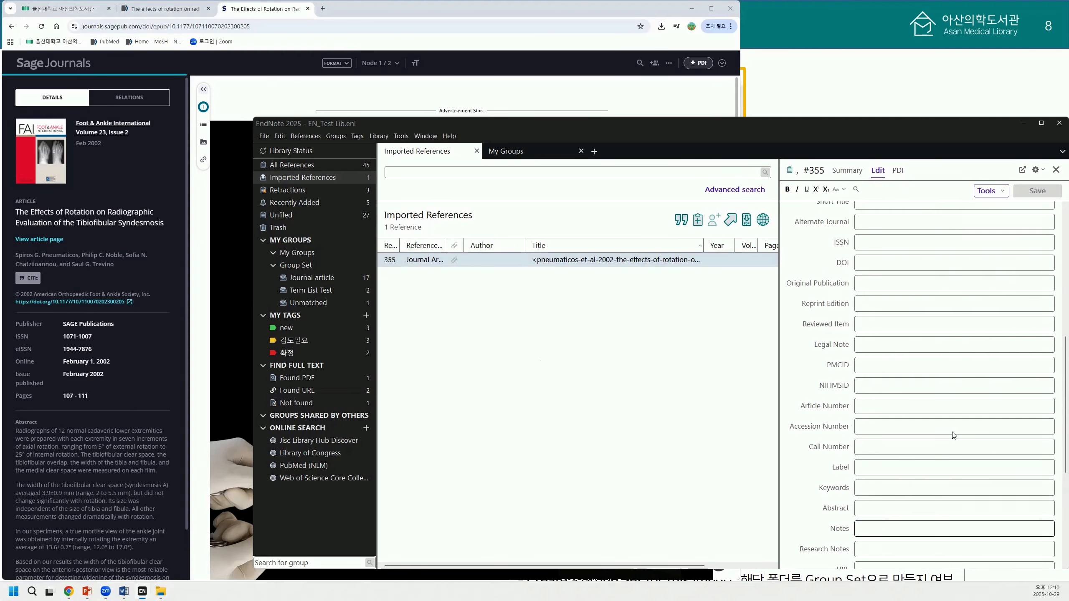
scroll(963, 420, down, 2)
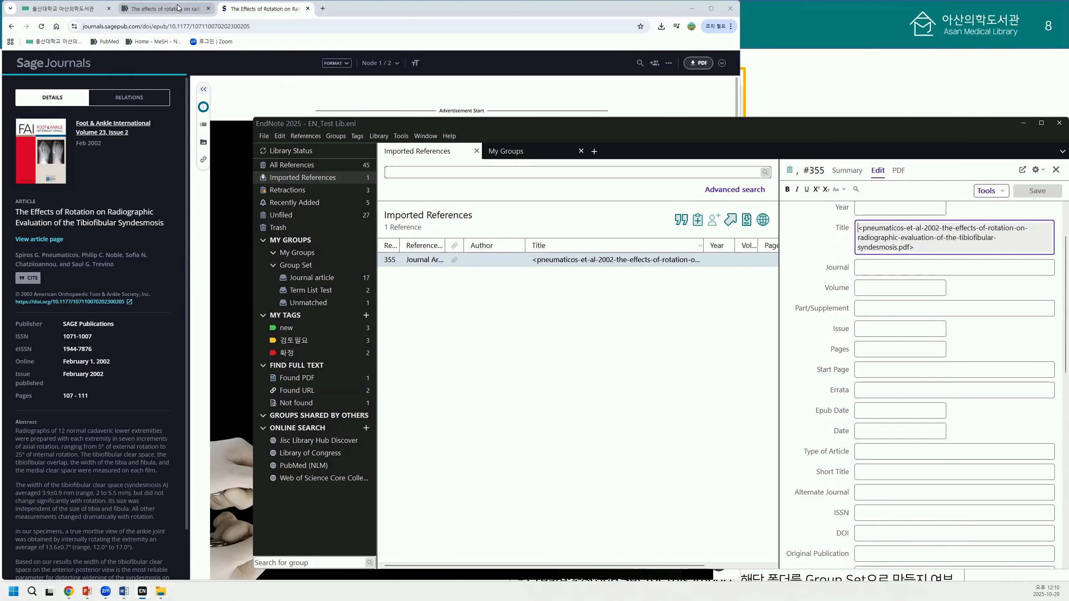
Switch to the browser, return to the article's Sage Journals page and copy its DOI link
click(164, 8)
click(263, 8)
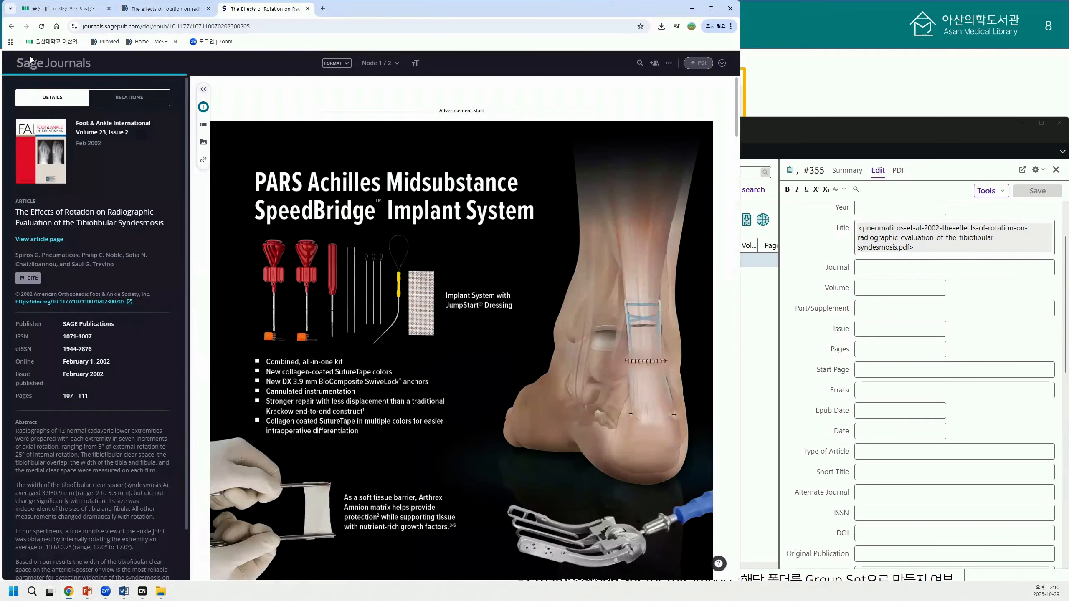
click(10, 27)
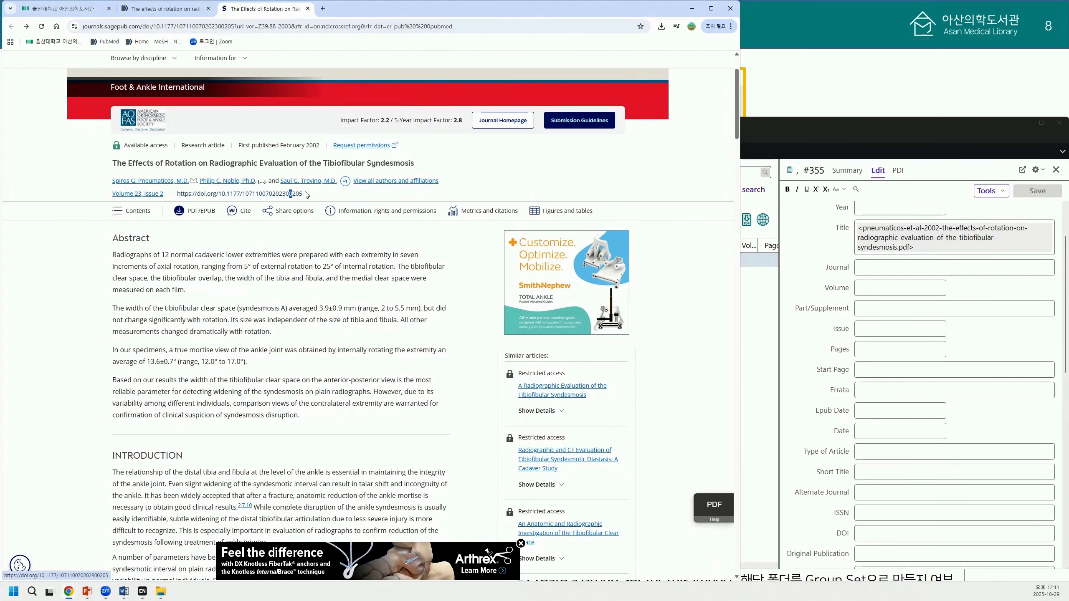
drag(301, 195, 279, 194)
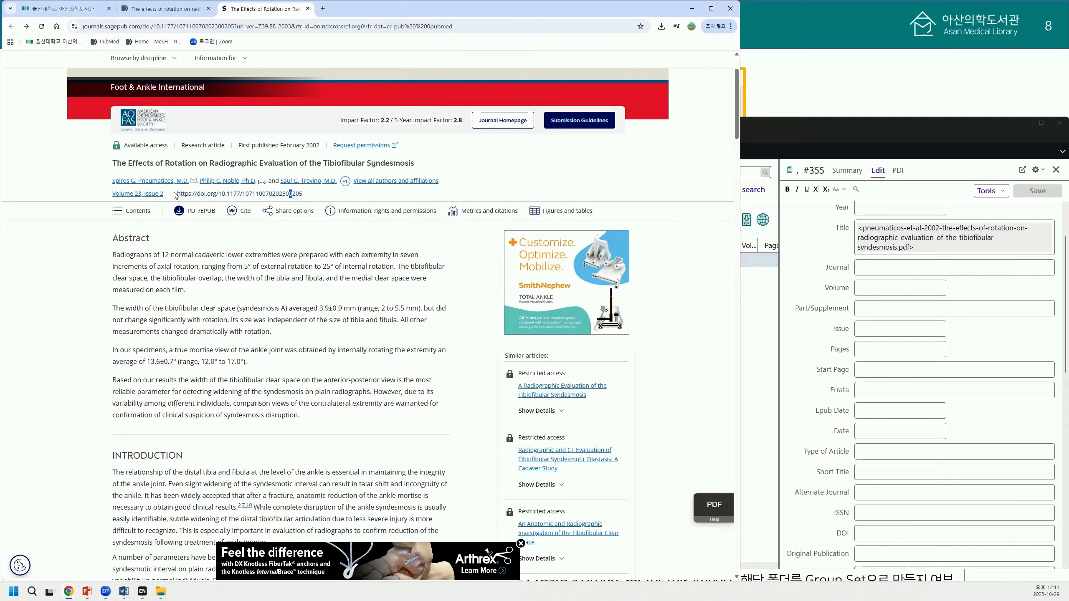
drag(174, 194, 311, 197)
key(ctrl+c)
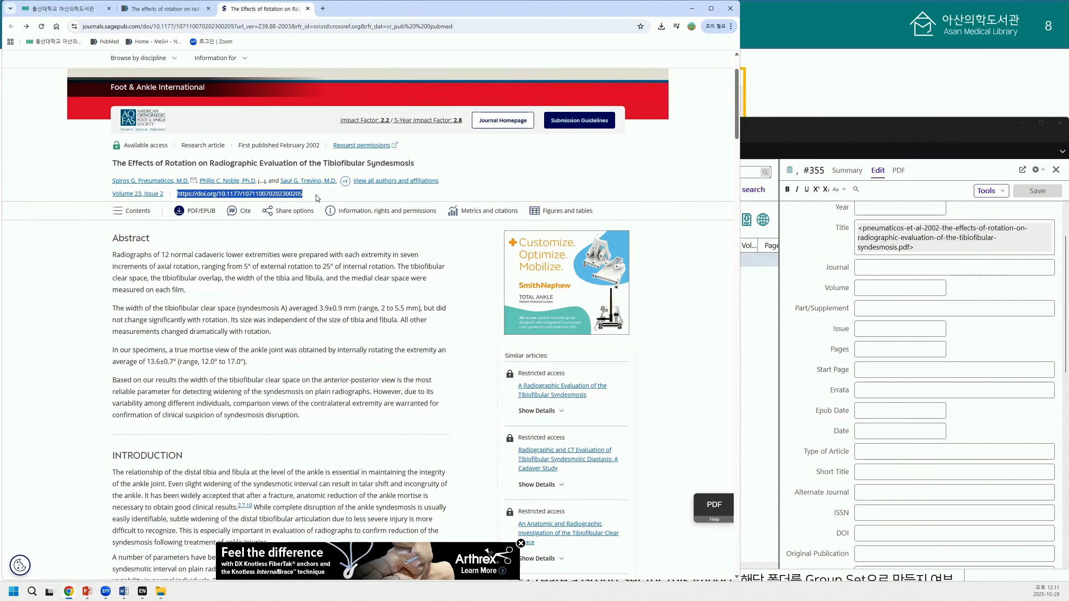
click(900, 466)
scroll(900, 466, down, 2)
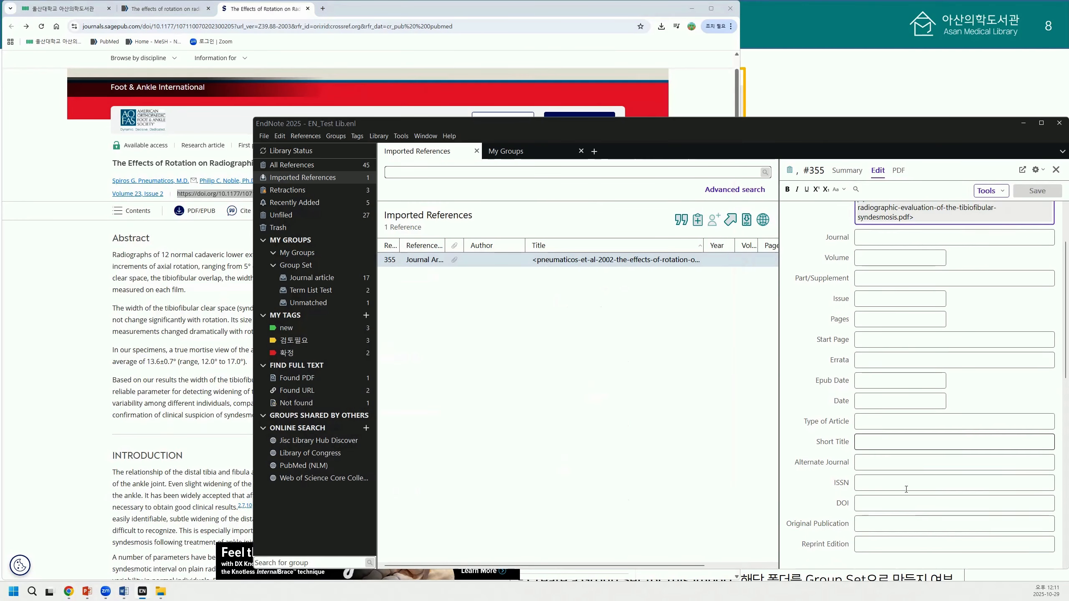
click(944, 474)
key(ctrl+v)
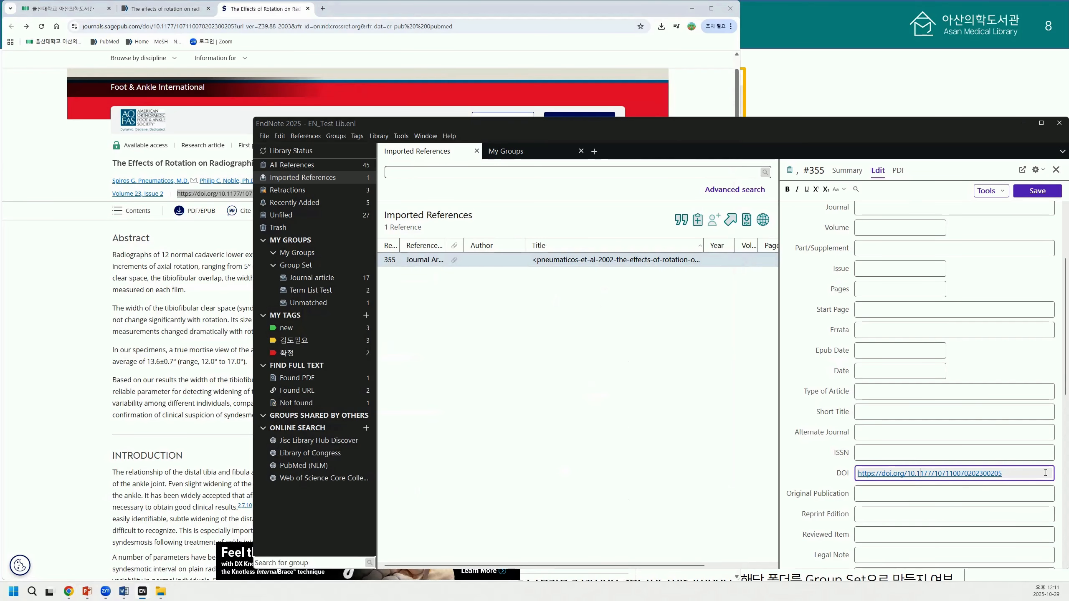
key(BackSpace)
key(BackSpace)
key(BackSpace)
key(BackSpace)
key(BackSpace)
key(BackSpace)
key(BackSpace)
key(BackSpace)
key(BackSpace)
key(BackSpace)
key(BackSpace)
key(BackSpace)
key(BackSpace)
key(BackSpace)
key(BackSpace)
key(BackSpace)
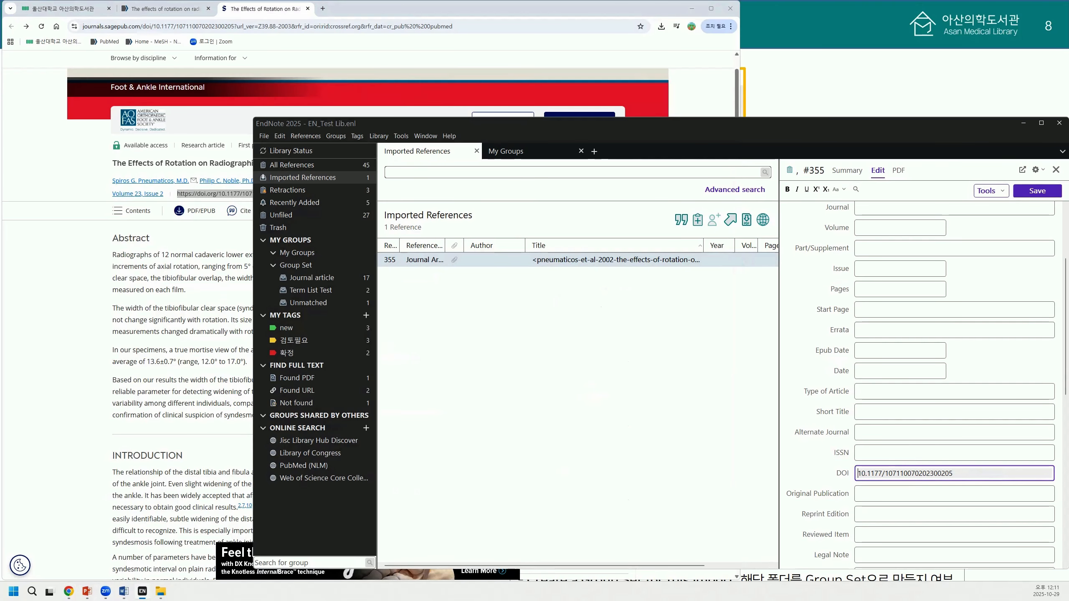
click(1045, 194)
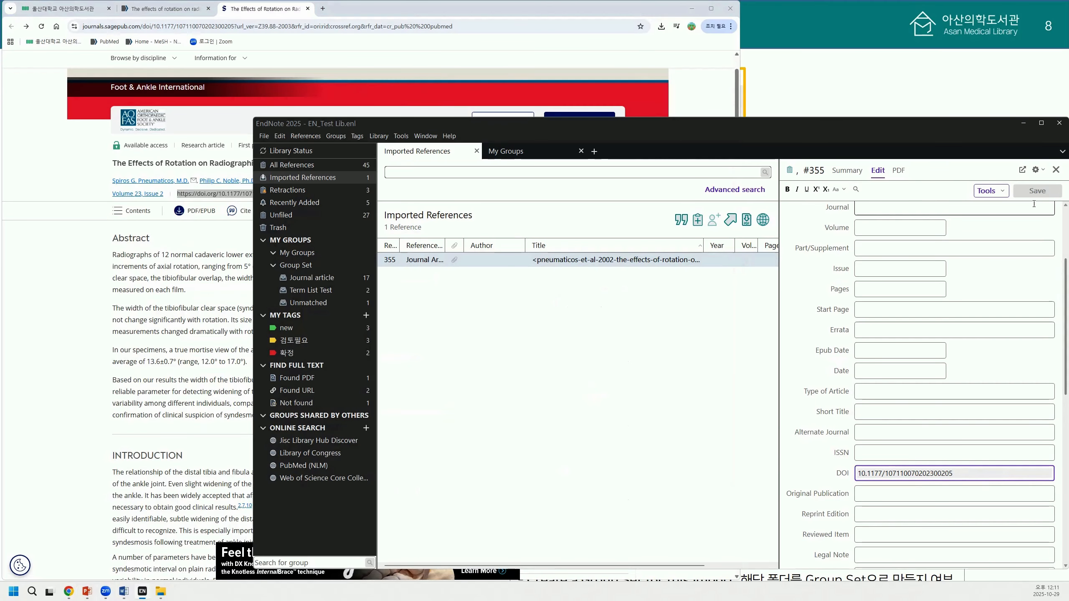
Find reference updates for the imported reference, review the available data and update all its fields
click(993, 192)
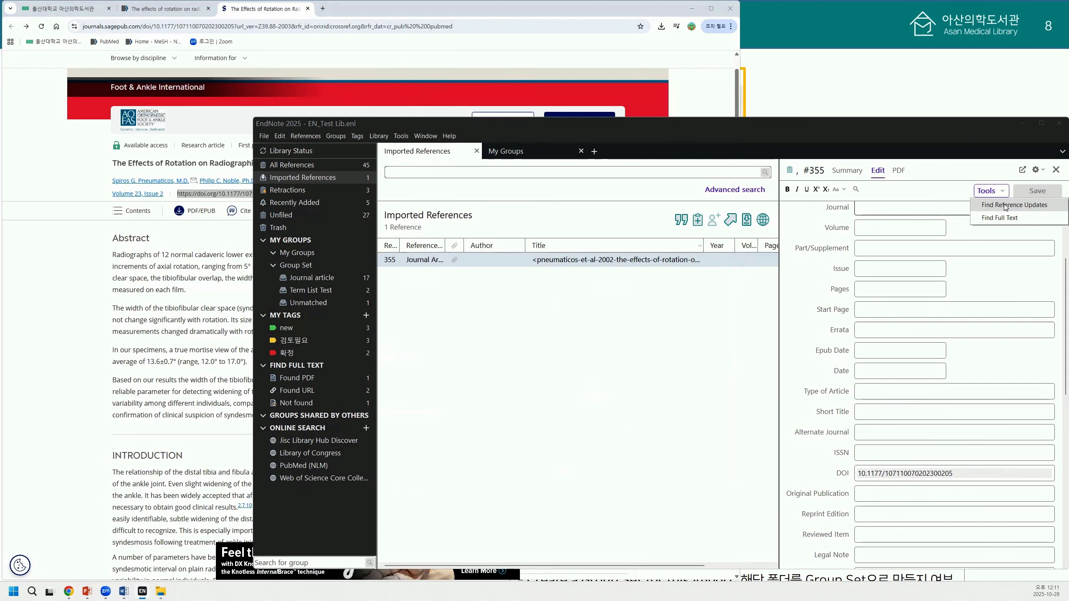
click(1005, 206)
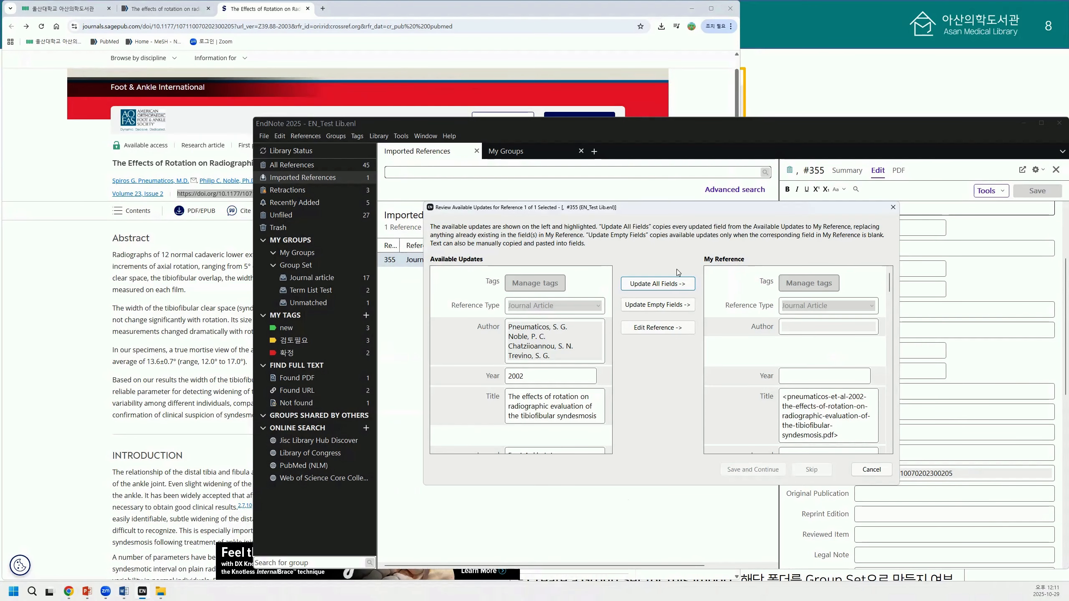
scroll(713, 320, down, 5)
scroll(710, 328, down, 15)
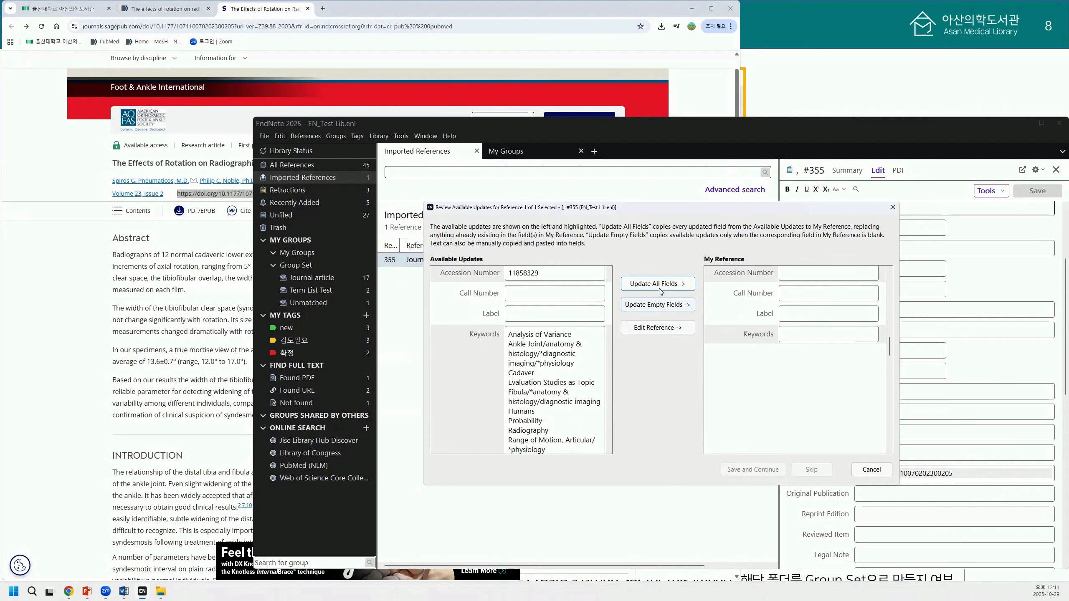
click(676, 287)
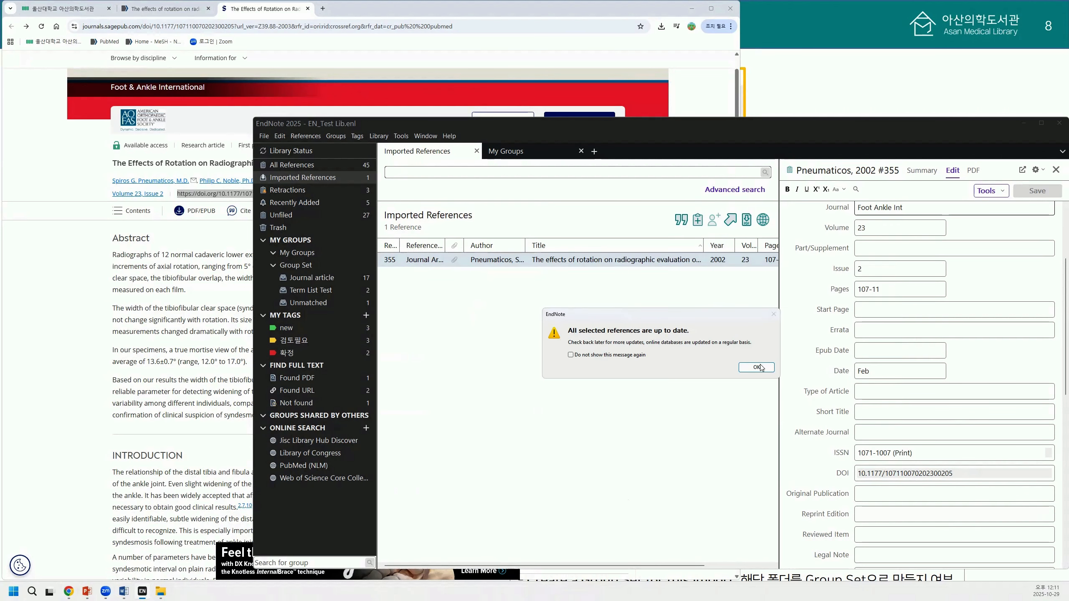
click(756, 367)
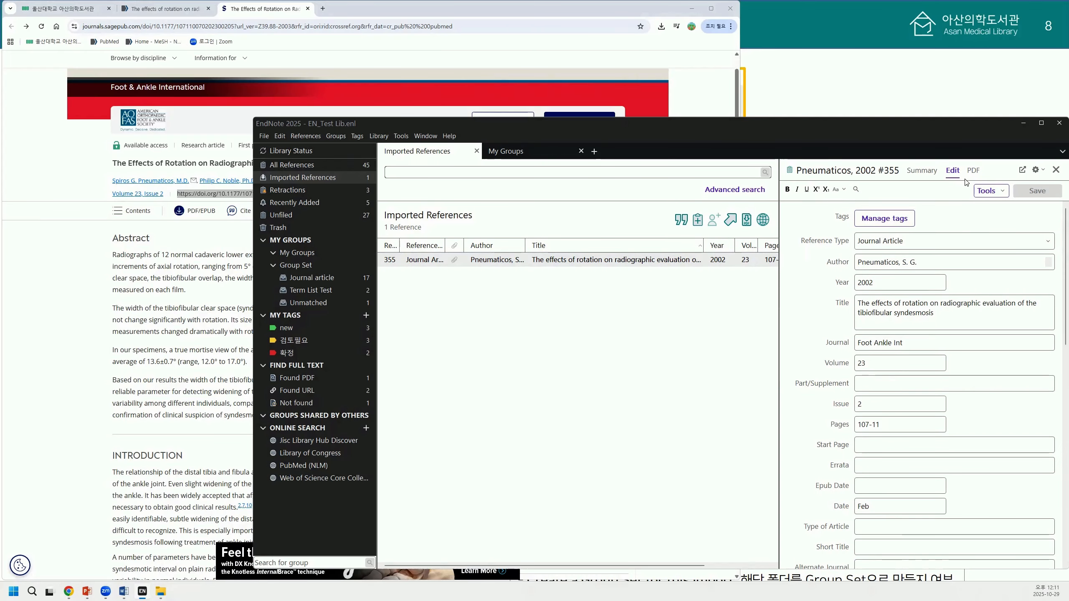
Check the updated reference's PDF and bibliographic fields, and close its details
click(975, 170)
click(952, 170)
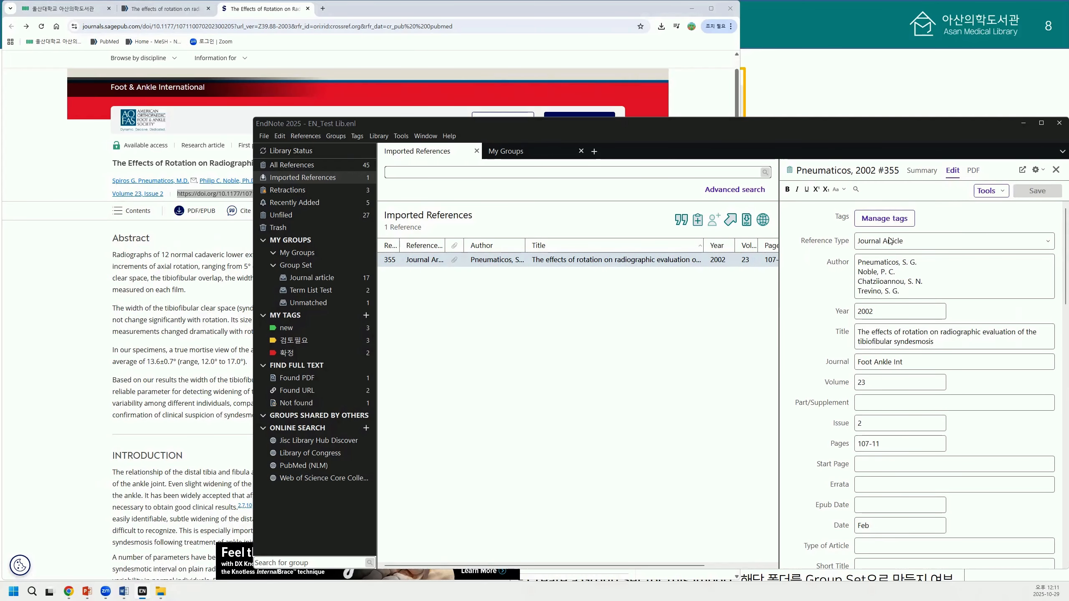
click(1056, 170)
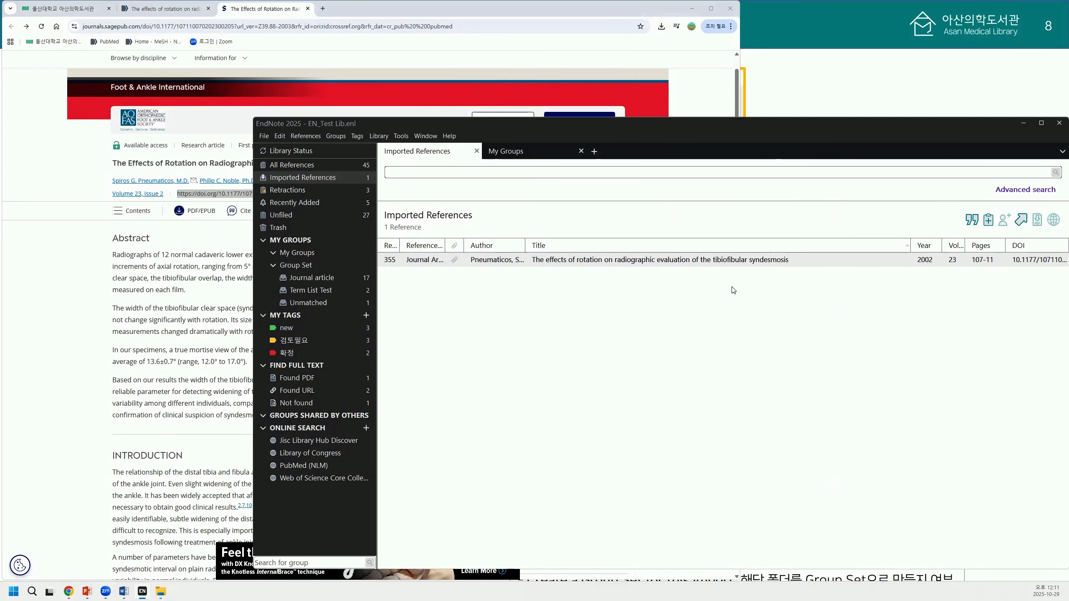
Switch to File Explorer, open the PDF_AI folder to view its PDF files, and return to EndNote
click(264, 136)
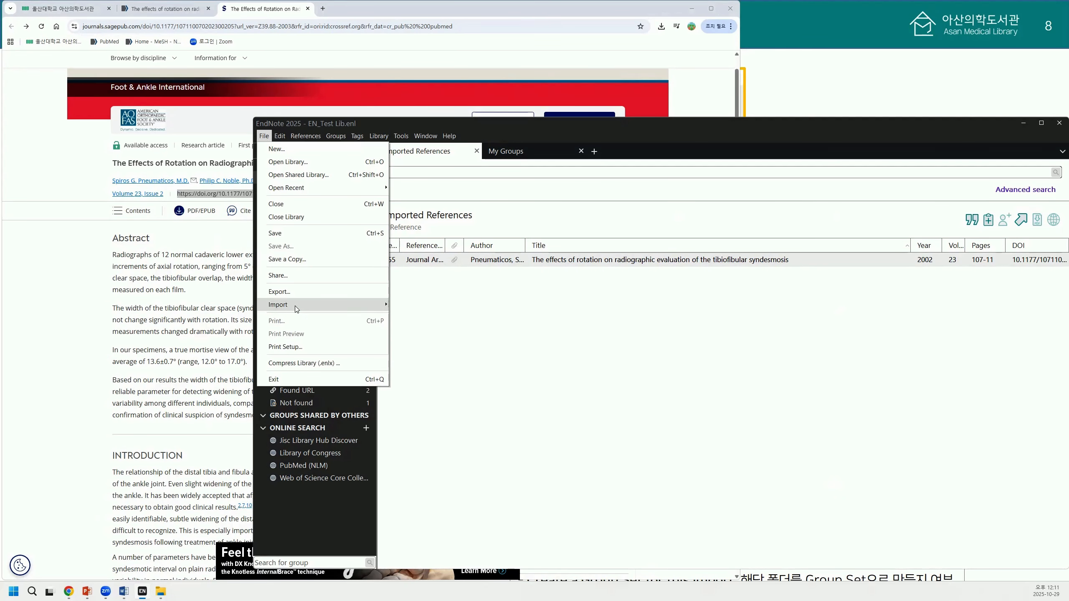
mouse_move(295, 306)
click(553, 287)
key(alt+Tab)
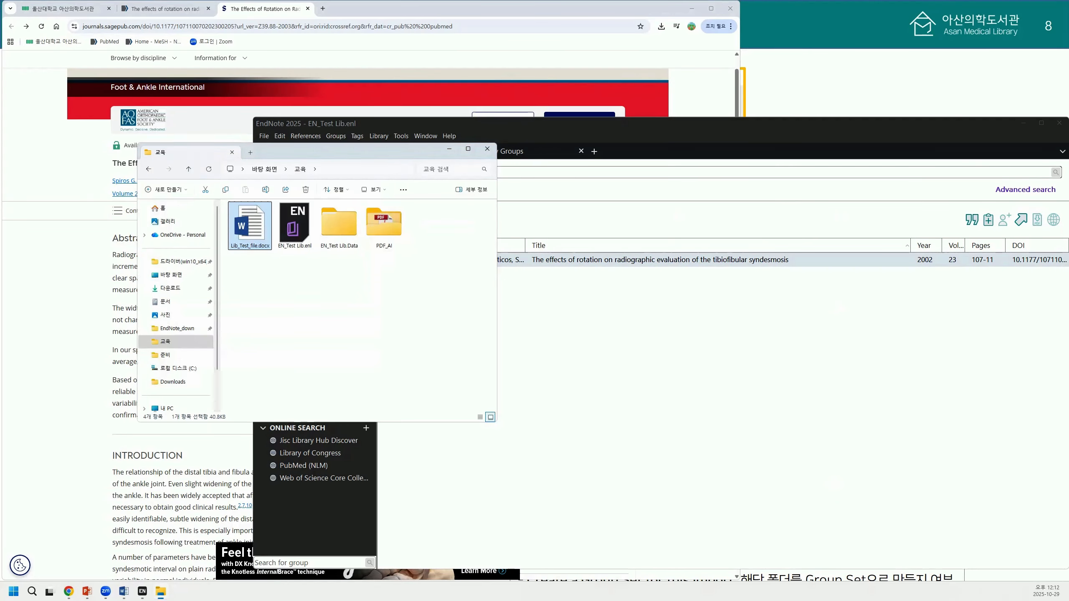
double_click(388, 231)
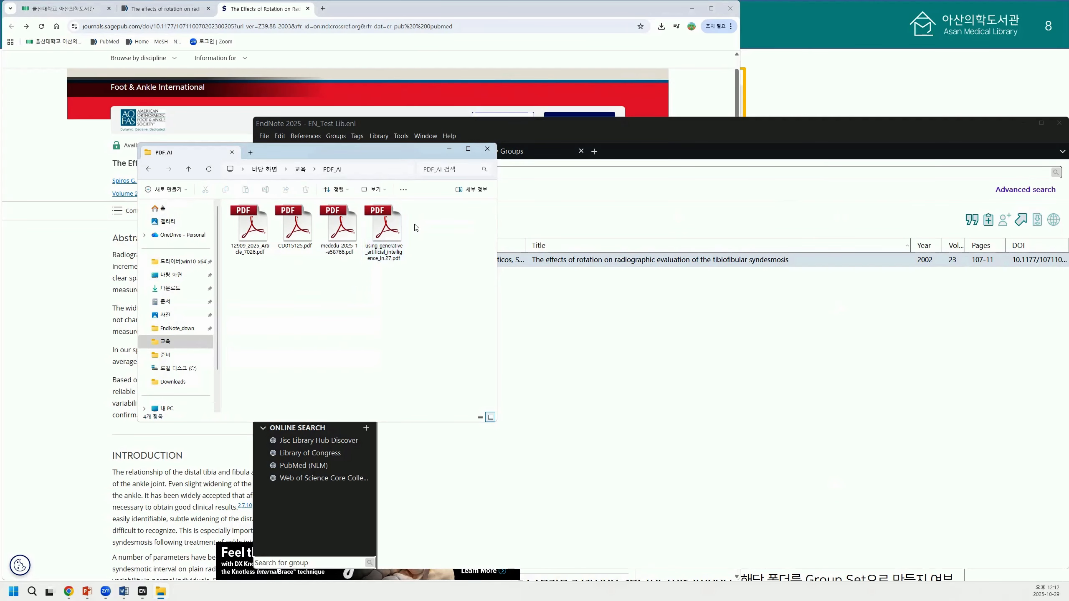
click(621, 131)
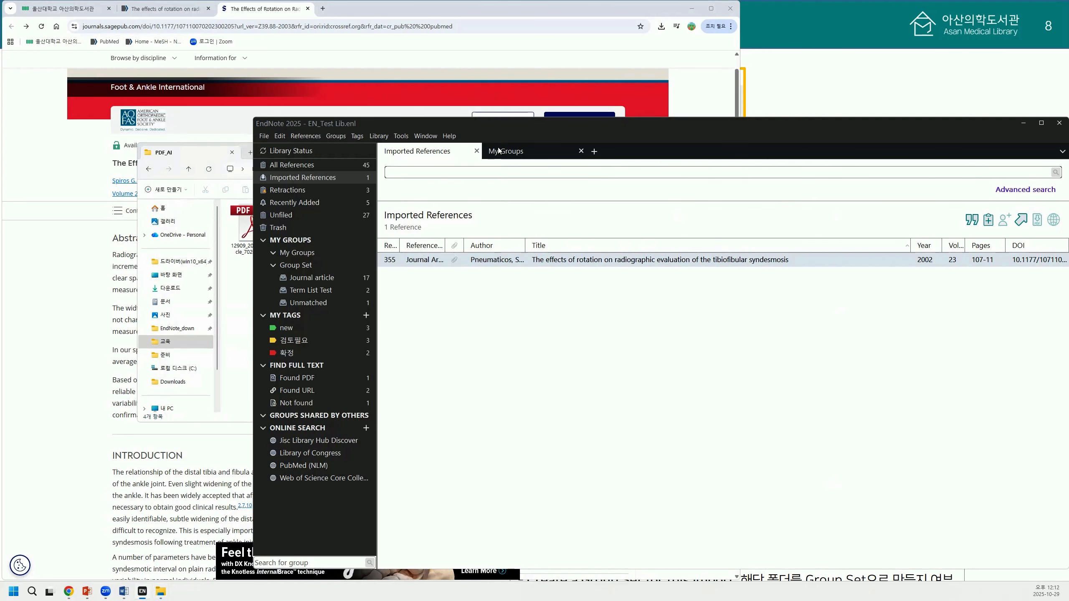
Import the PDF_AI folder from 교육 with the PDF import option, including subfolders, creating a group set and importing all duplicates
click(269, 136)
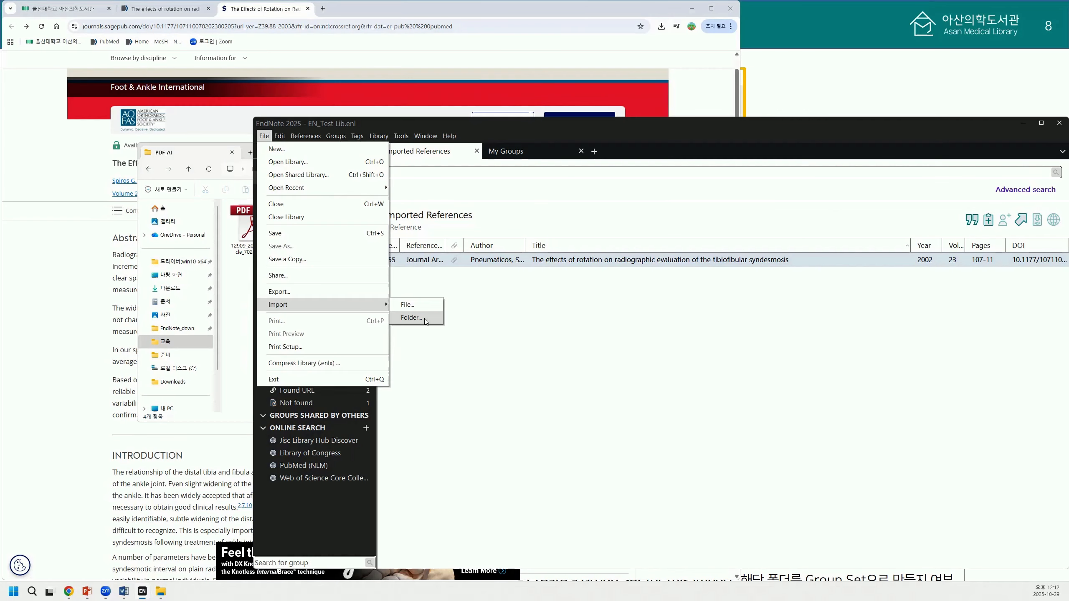
click(424, 318)
click(728, 316)
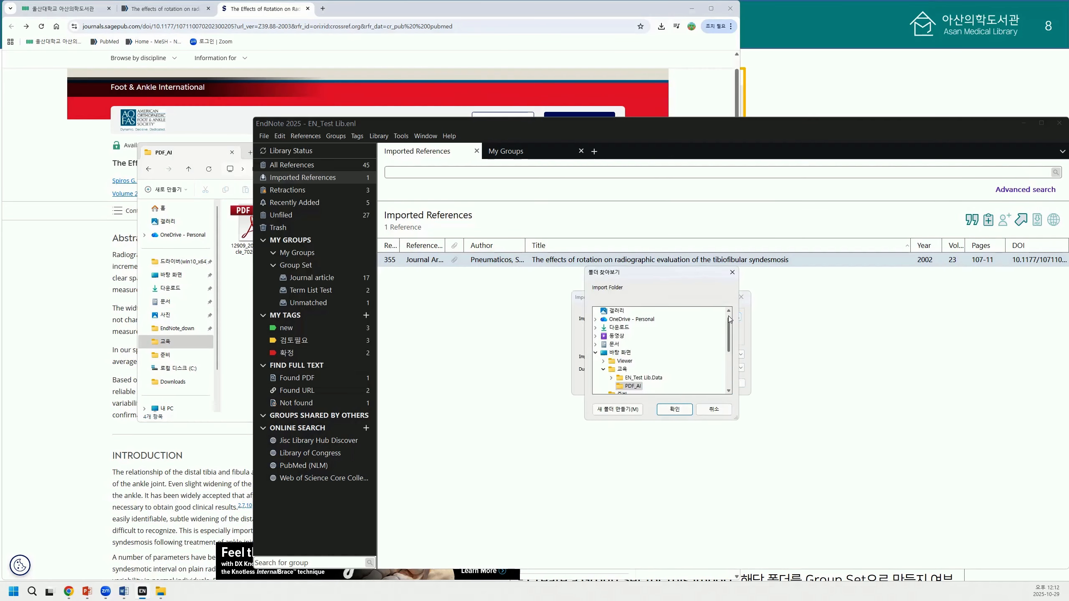
scroll(625, 370, down, 2)
click(632, 386)
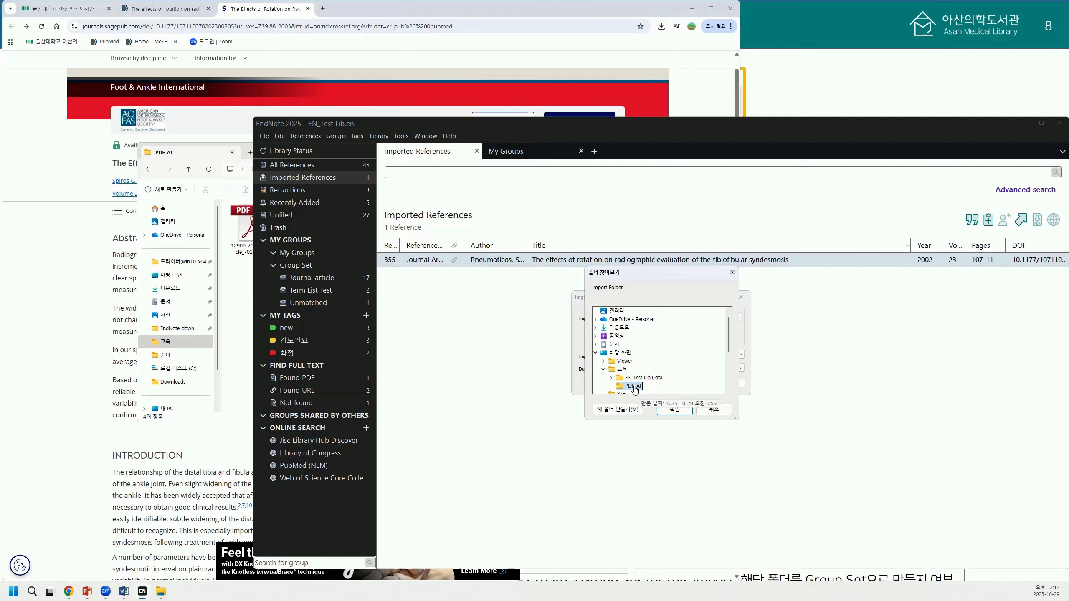
click(674, 409)
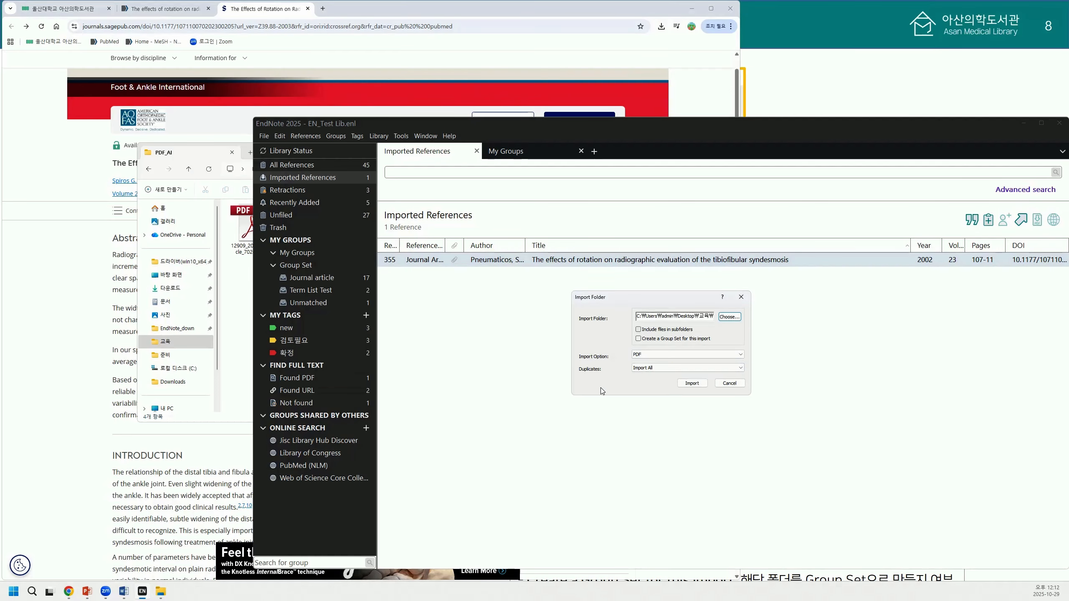
click(688, 330)
click(701, 341)
click(692, 383)
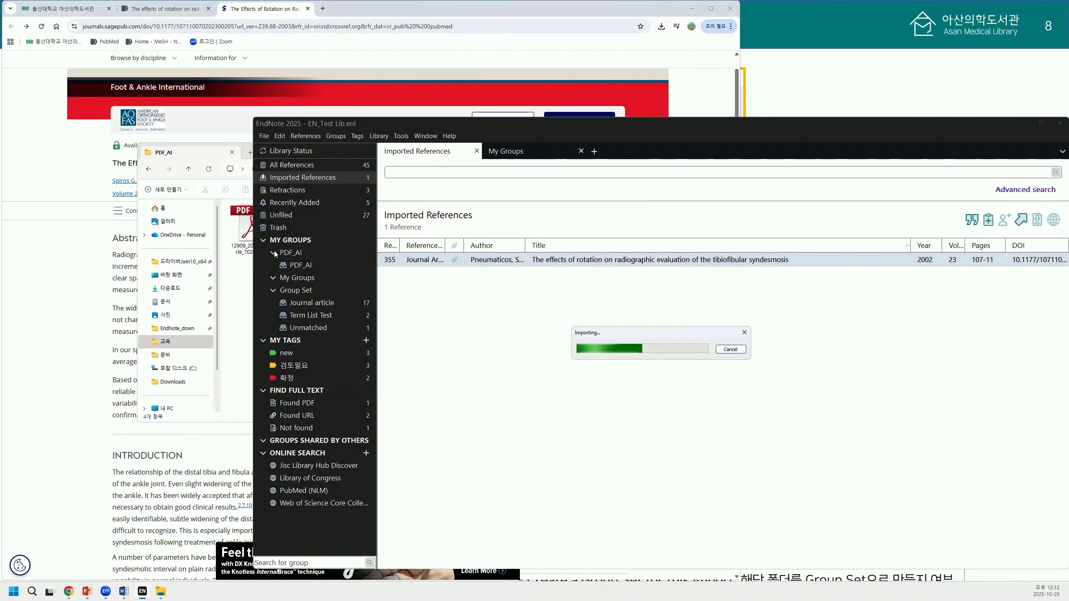
Open the imported PDF_AI group and check its references' bibliographic fields and attached PDFs
click(313, 264)
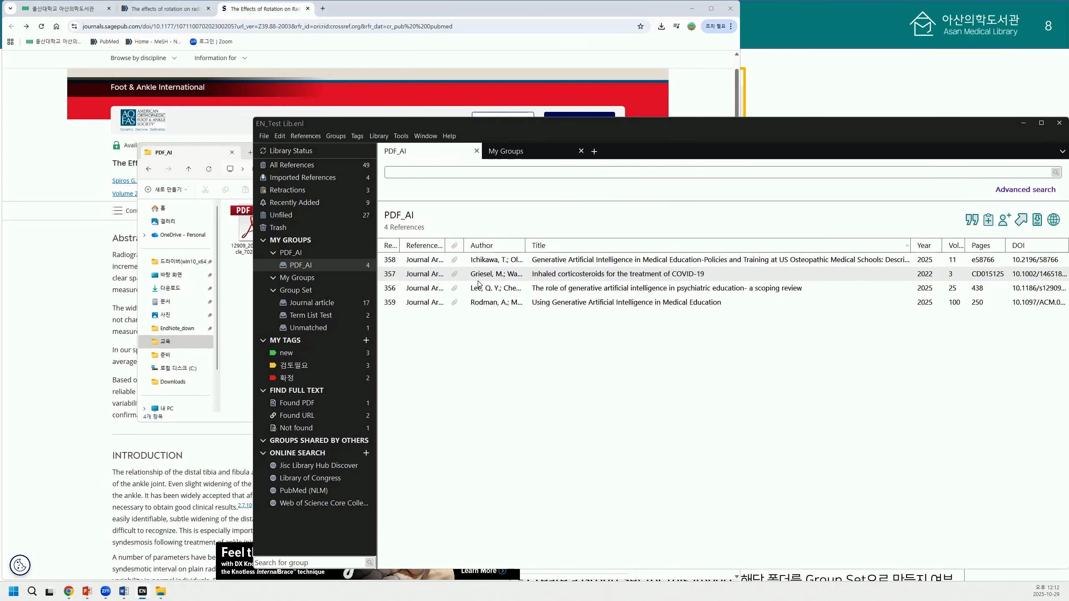
click(500, 259)
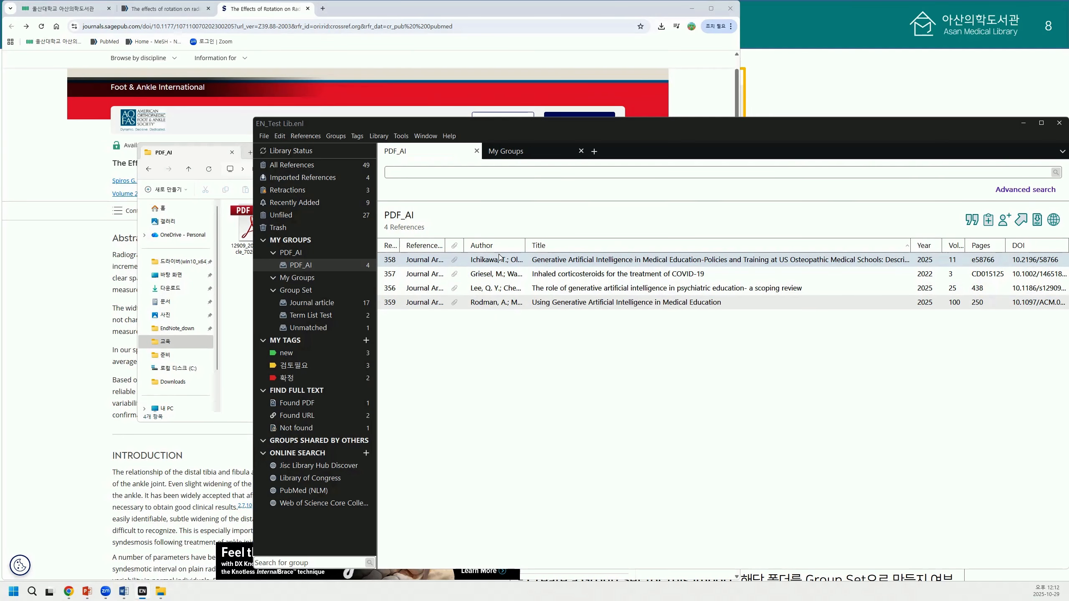
double_click(500, 260)
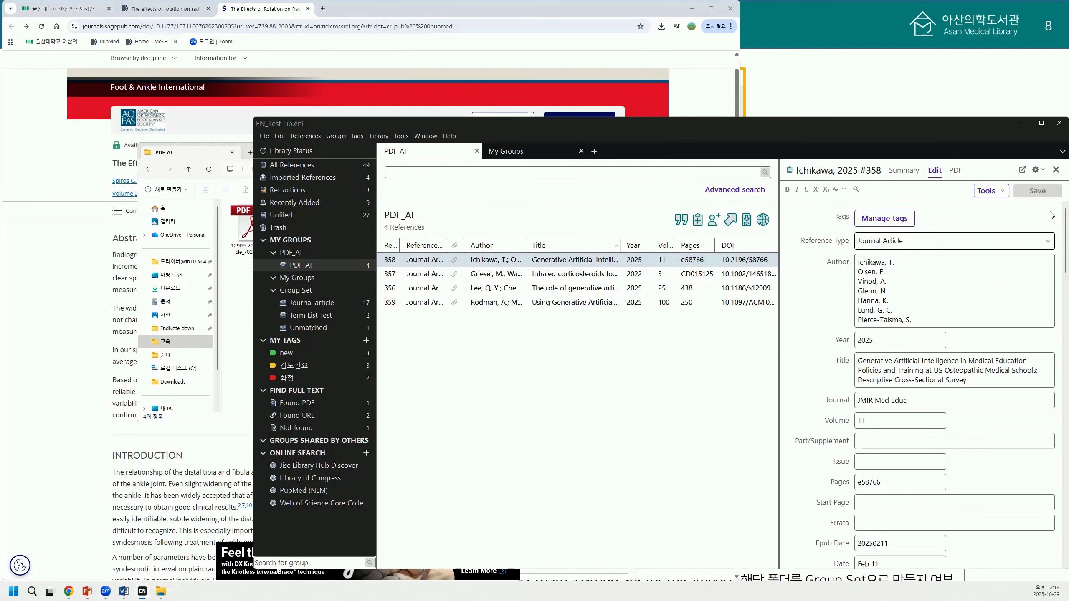
click(955, 170)
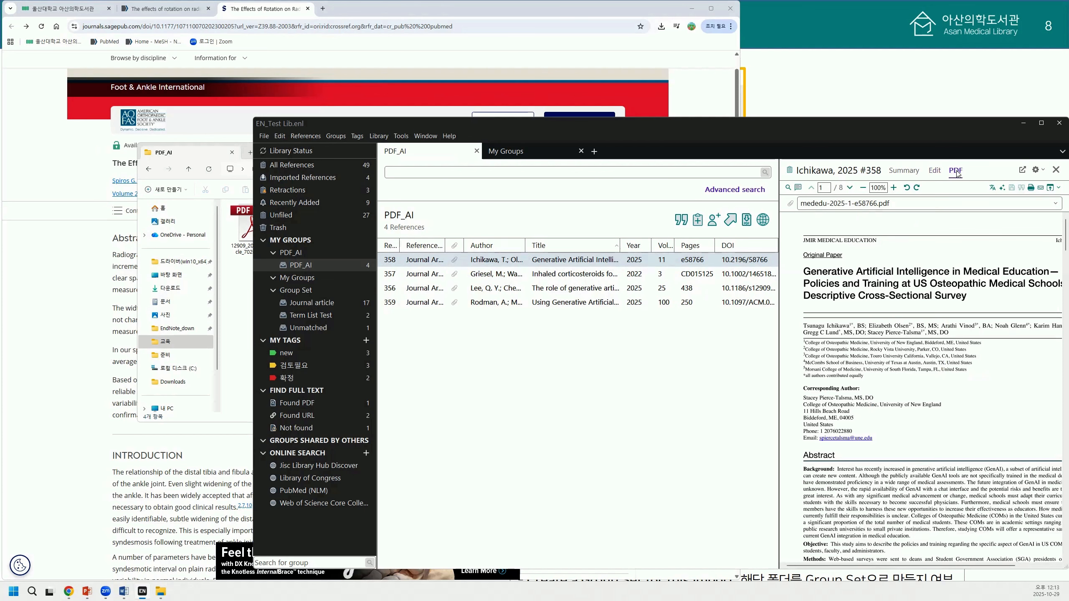
click(715, 273)
click(712, 300)
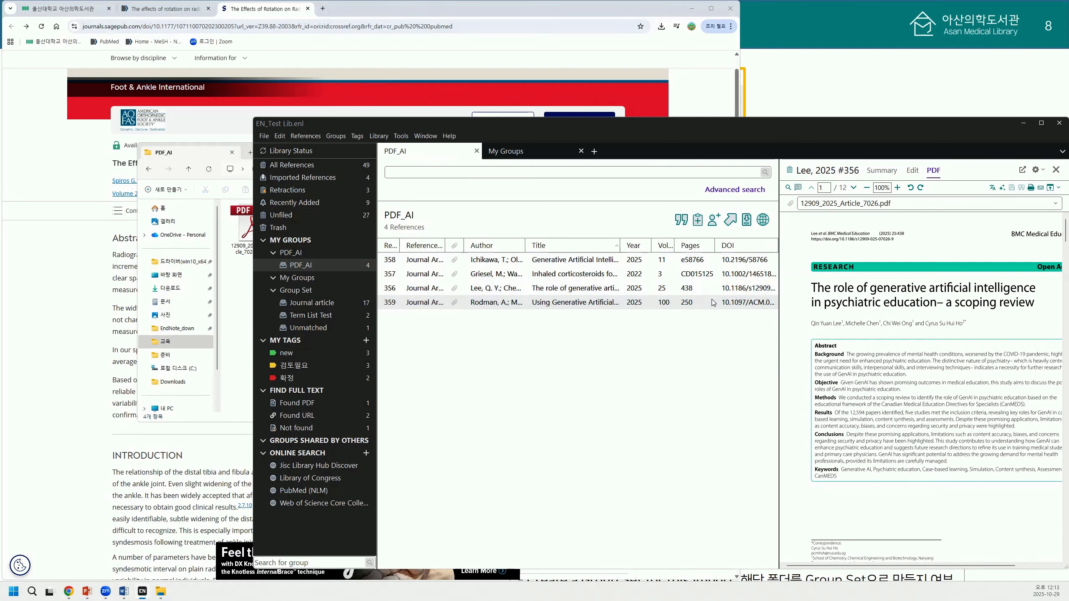
click(713, 263)
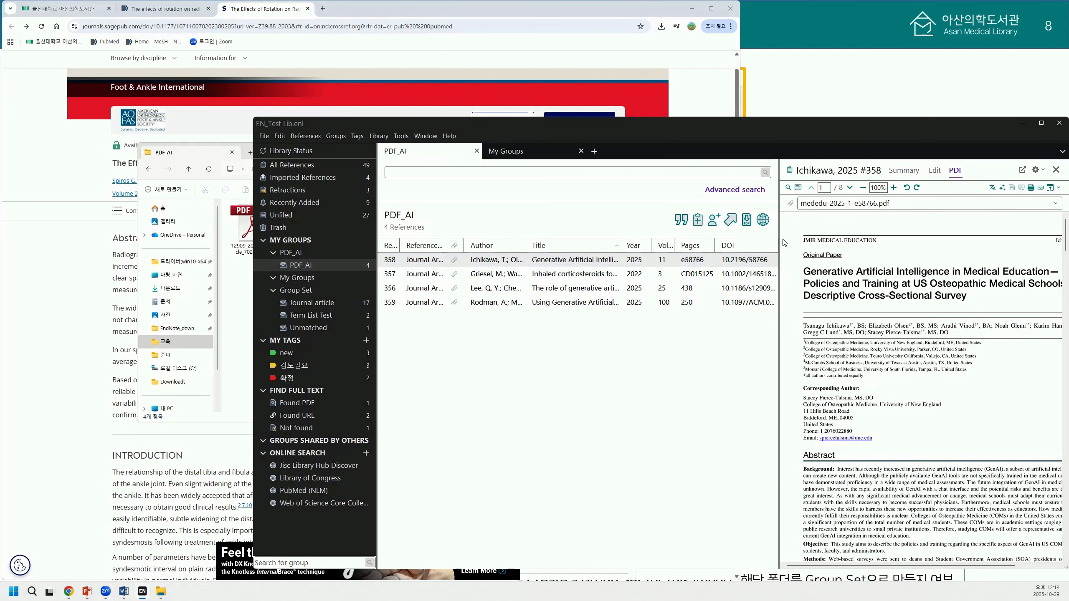
Widen the PDF preview of reference #358, move the window up, show the PDF text search and skim the article
drag(687, 233, 686, 232)
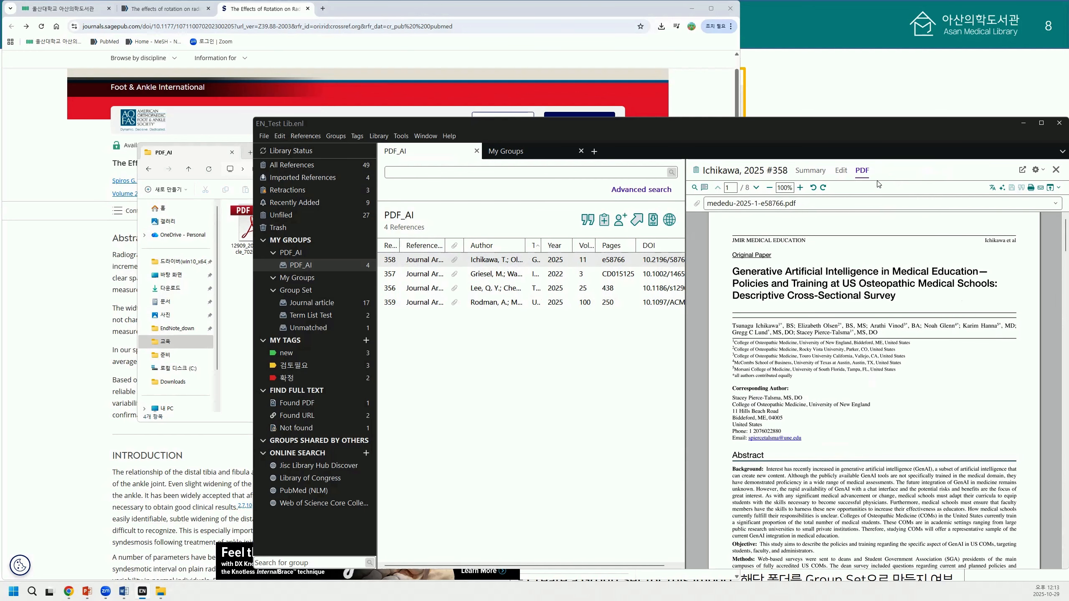
drag(860, 118, 867, 75)
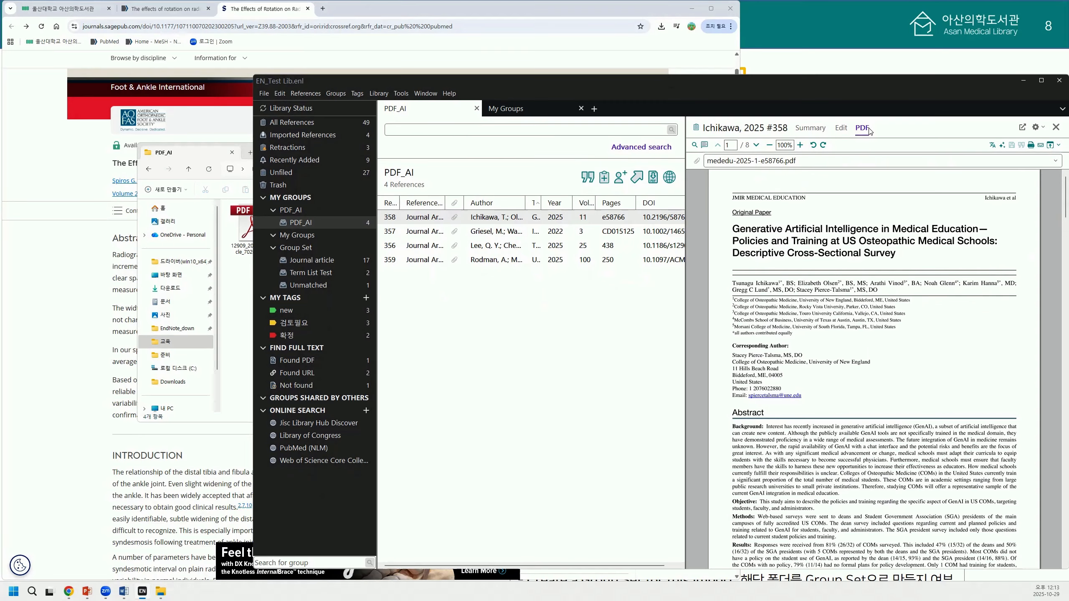
click(694, 146)
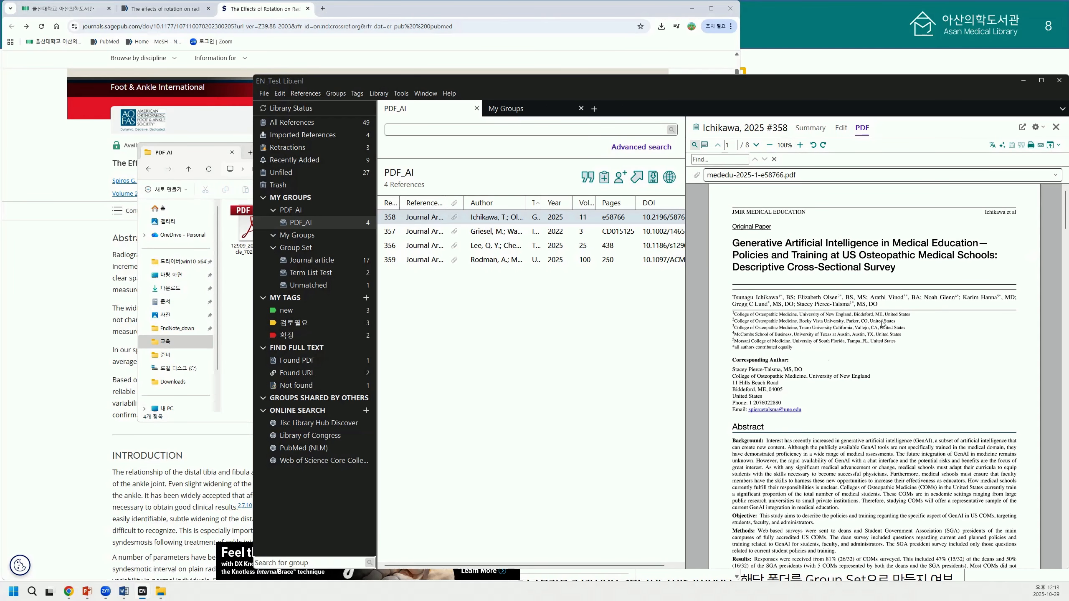
scroll(946, 358, down, 3)
scroll(947, 359, down, 6)
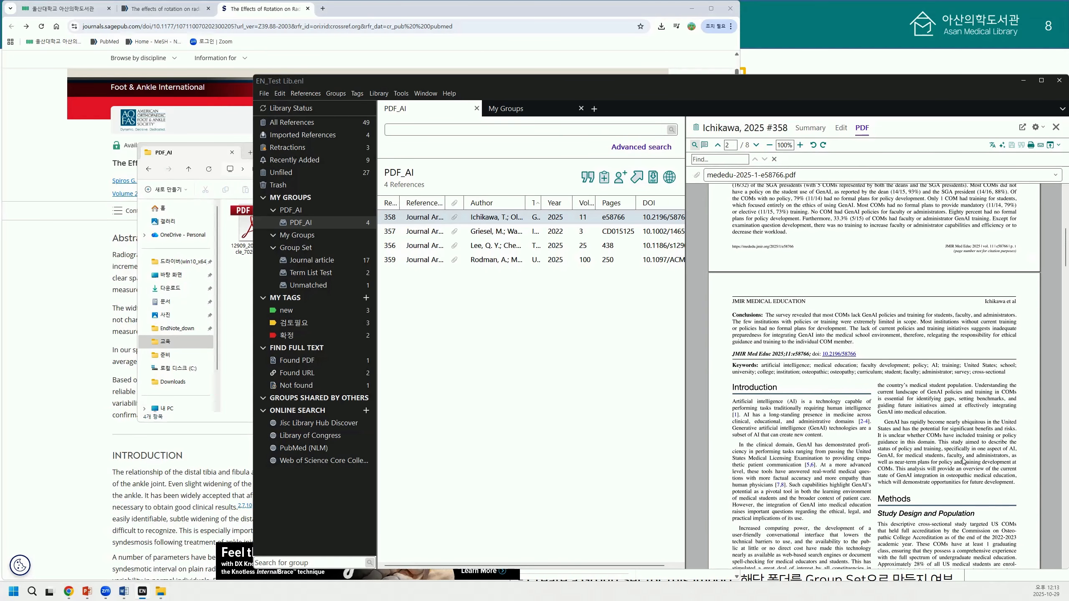
scroll(964, 461, up, 9)
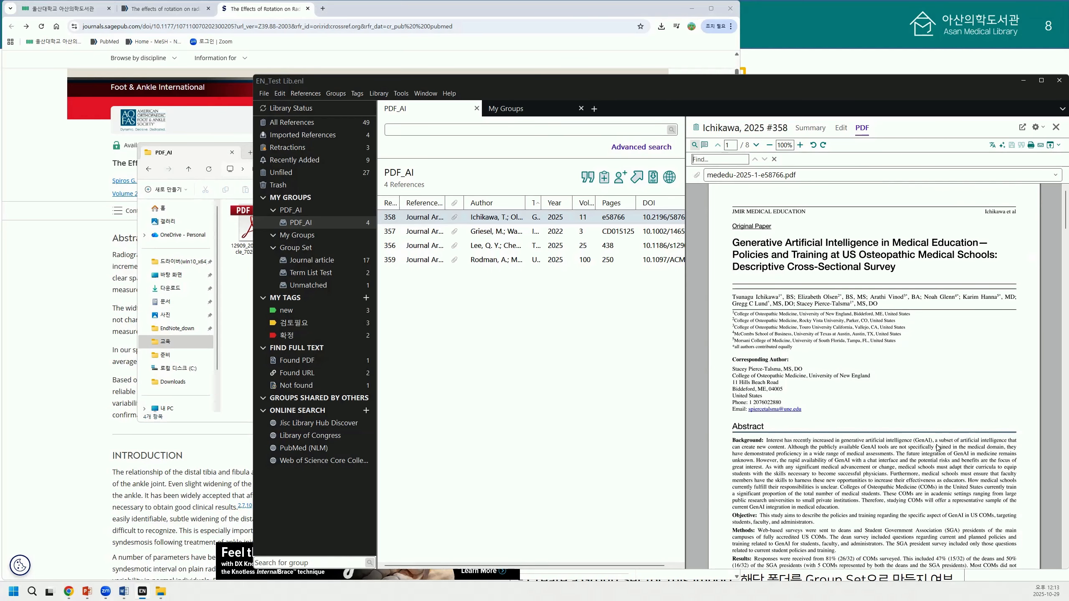
Show the annotation tools and place a sticky note in the abstract's Background paragraph, opening its comment and closing it
click(705, 146)
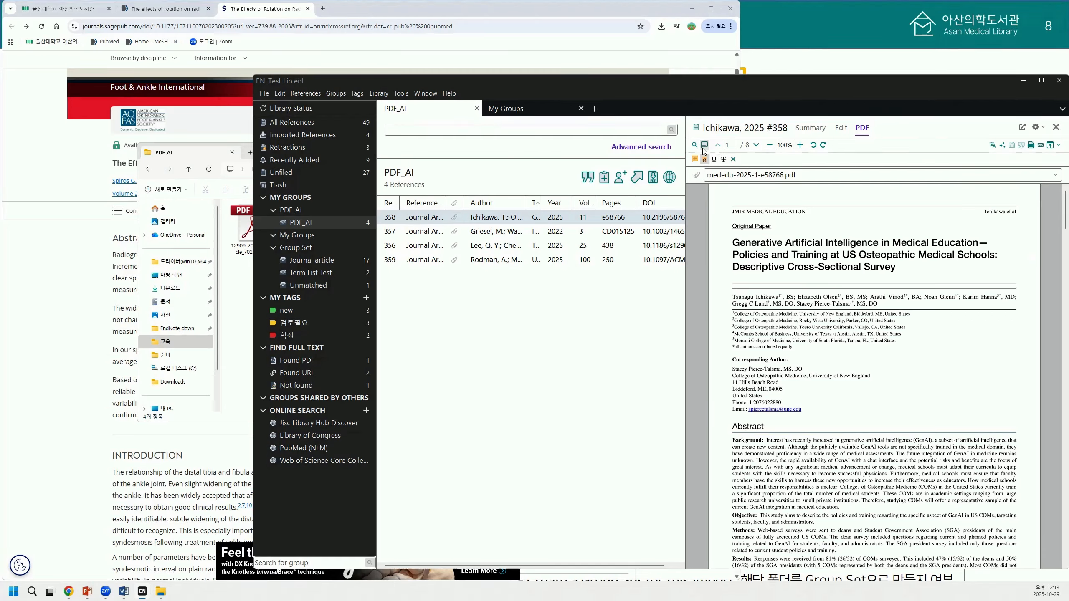
scroll(825, 306, down, 1)
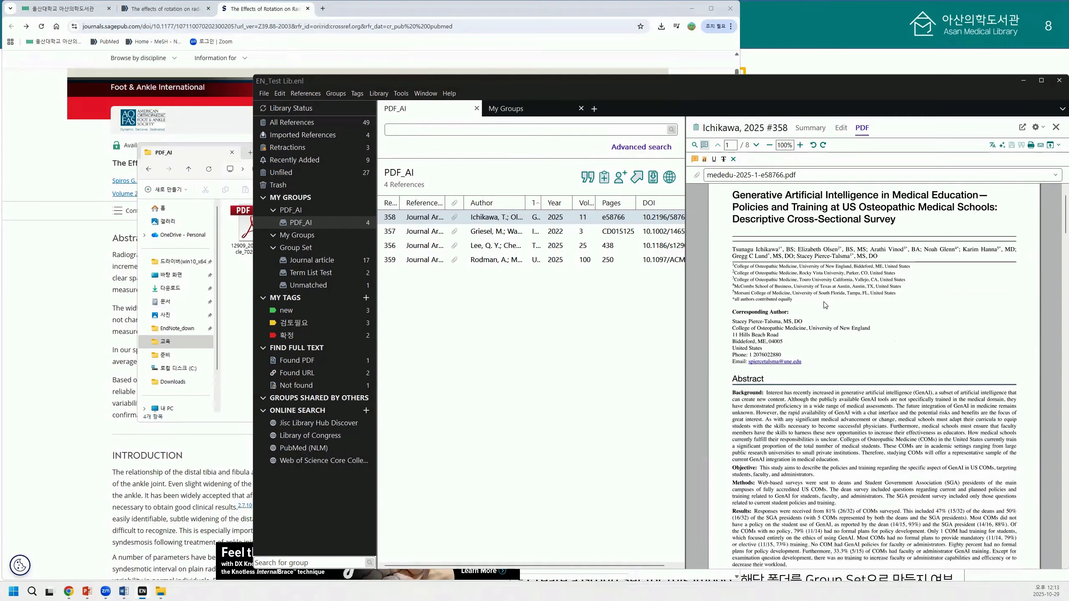
scroll(826, 305, down, 4)
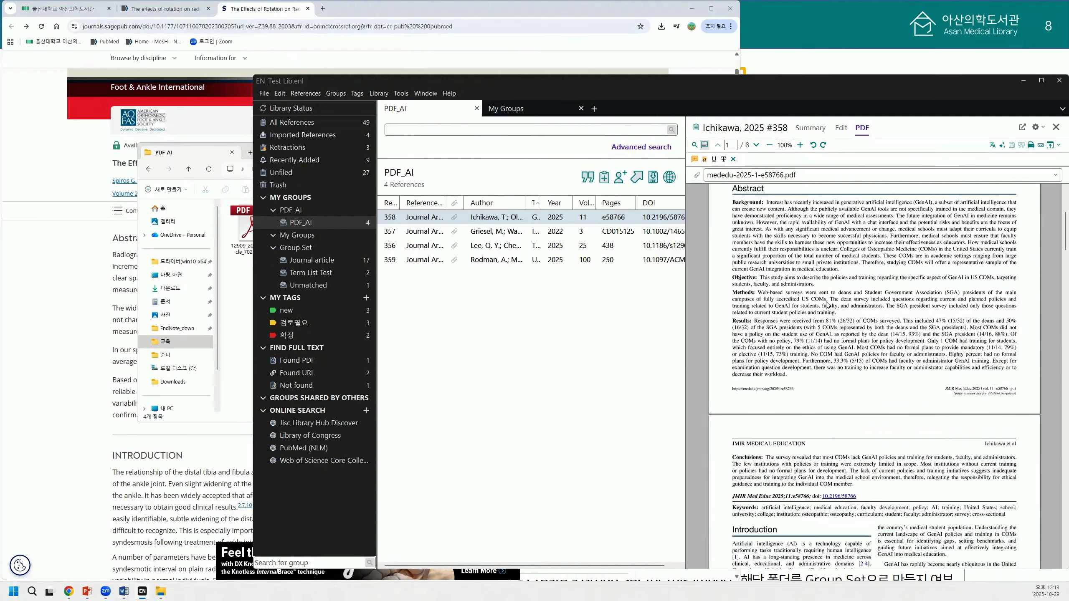
scroll(825, 304, up, 1)
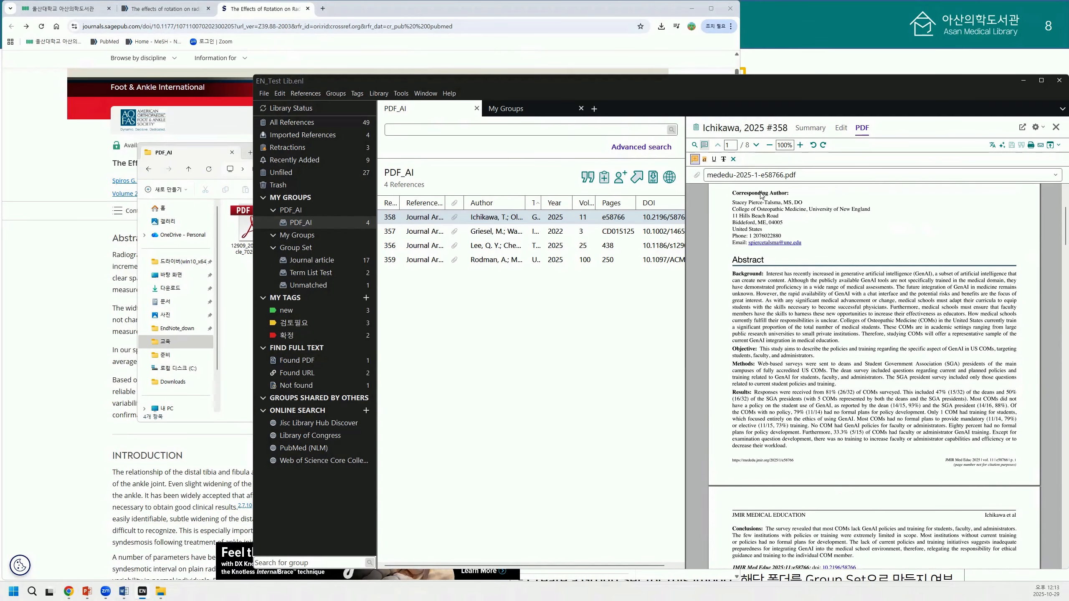
click(820, 313)
double_click(824, 309)
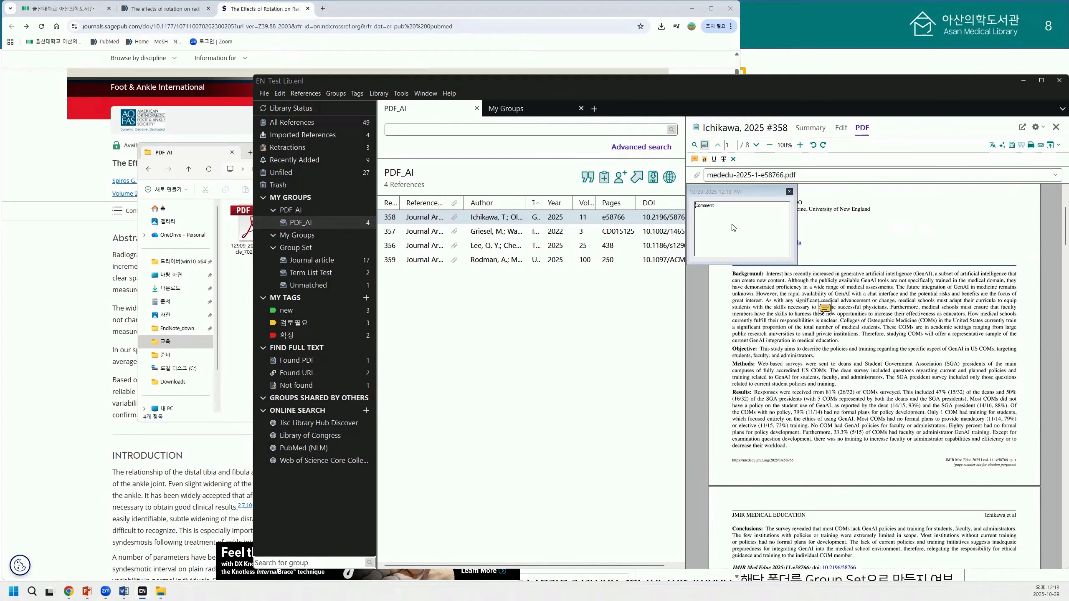
drag(705, 206, 714, 216)
key(ctrl+a)
click(789, 192)
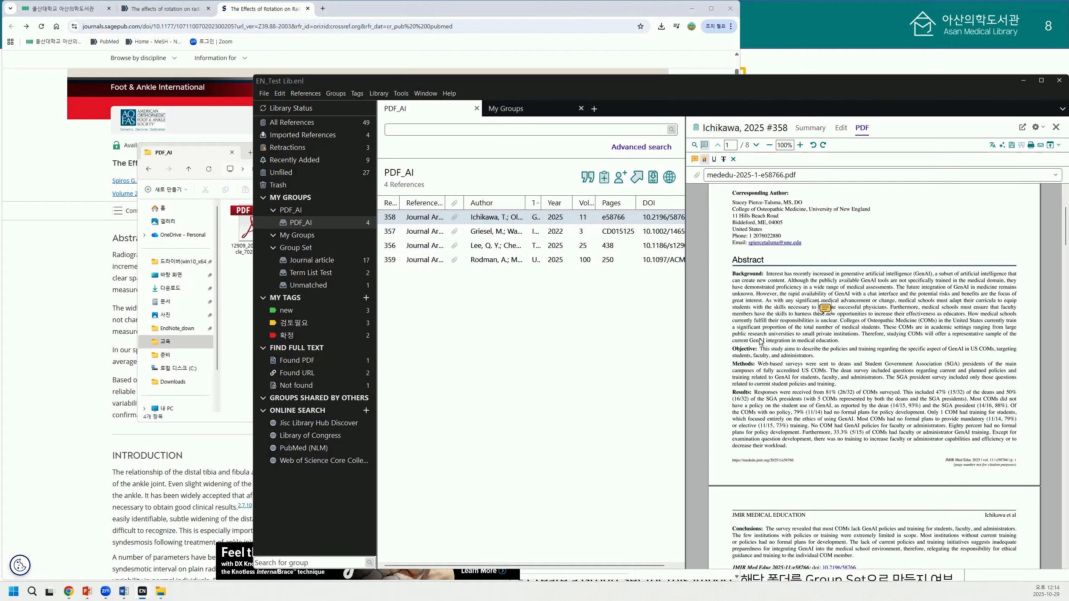
Highlight the abstract from the end of Background through Objective's first line, and underline most of the Results paragraph
drag(768, 331, 1017, 351)
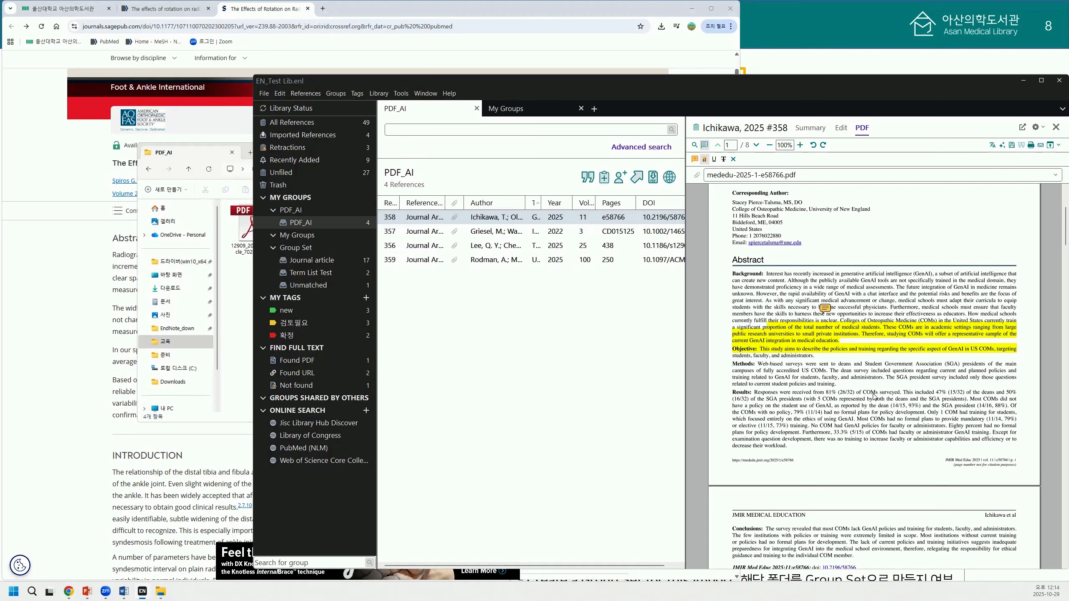
click(714, 160)
drag(755, 395, 1022, 437)
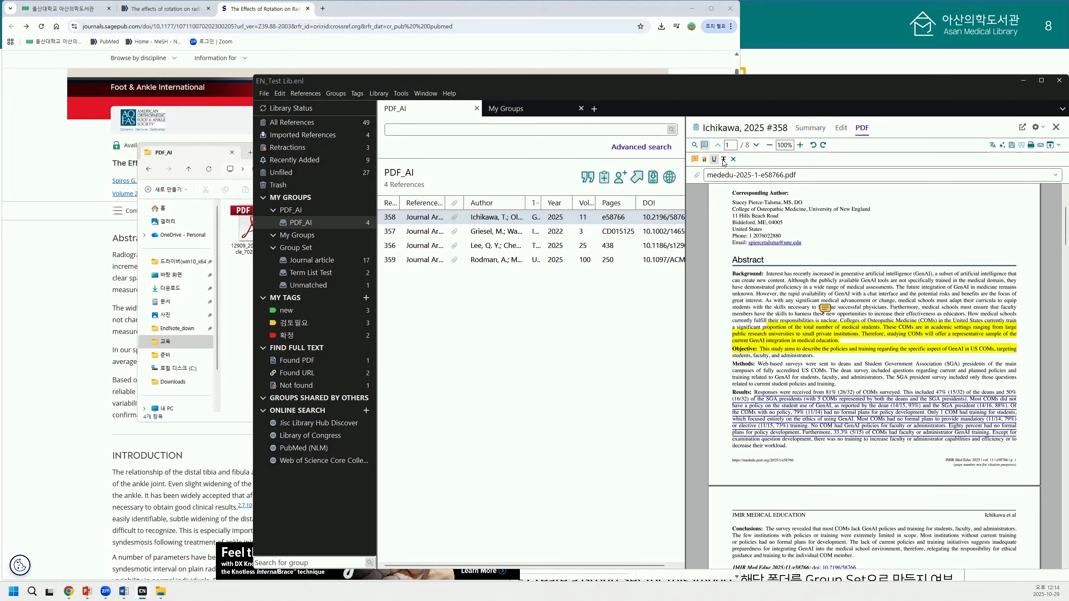
Strike through the highlighted abstract passage, save the PDF annotations and close the reference
click(724, 159)
mouse_move(766, 328)
mouse_down()
mouse_move(879, 352)
mouse_move(1018, 354)
mouse_up()
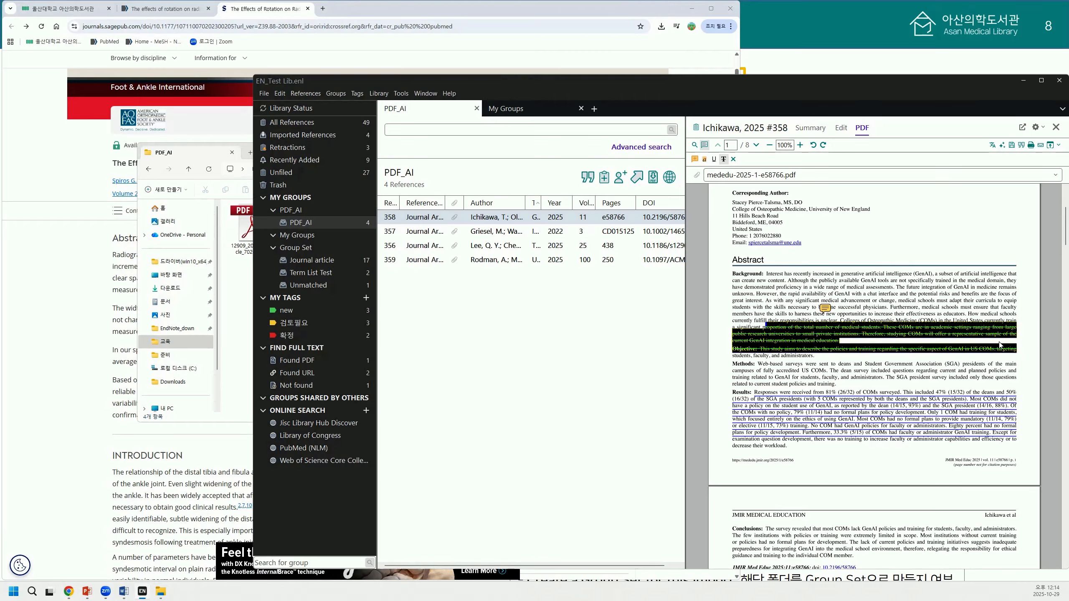
click(921, 284)
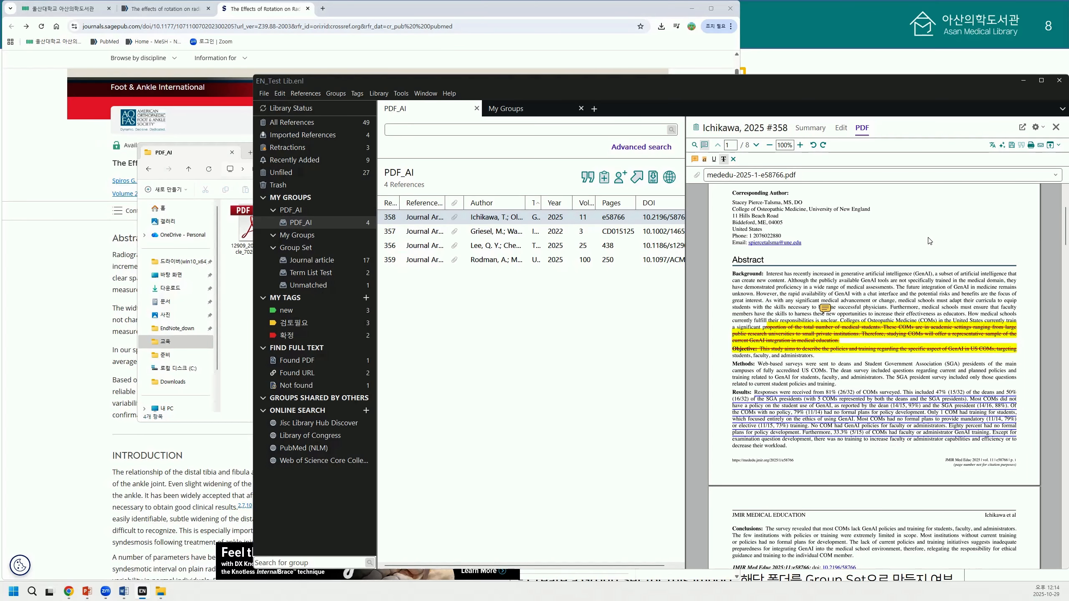
click(1012, 146)
click(1055, 128)
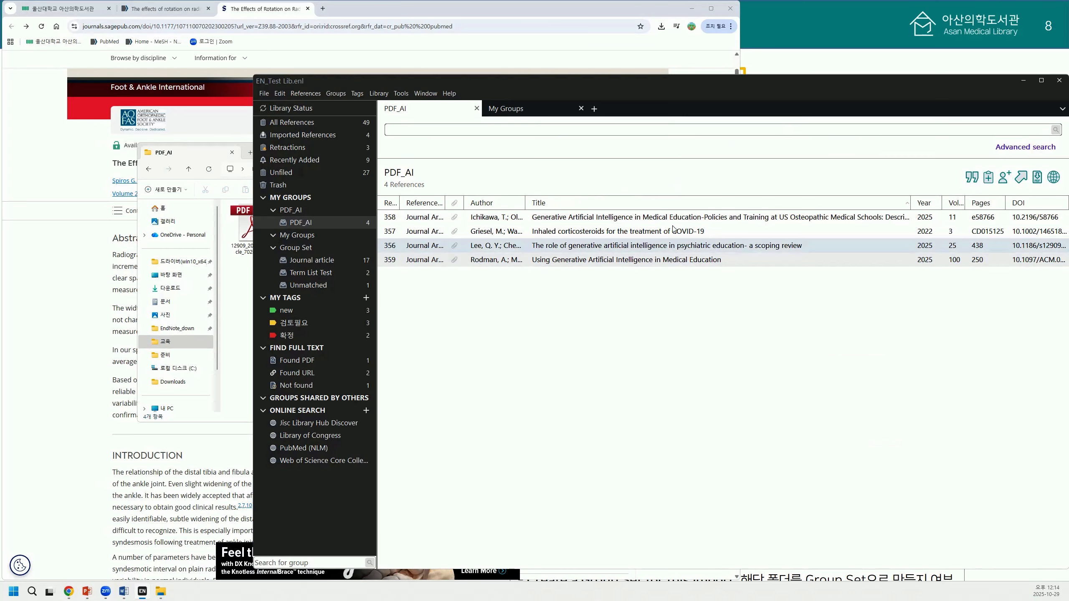
Reopen reference #358's PDF, review the saved annotations and hide its notes and markup
double_click(963, 217)
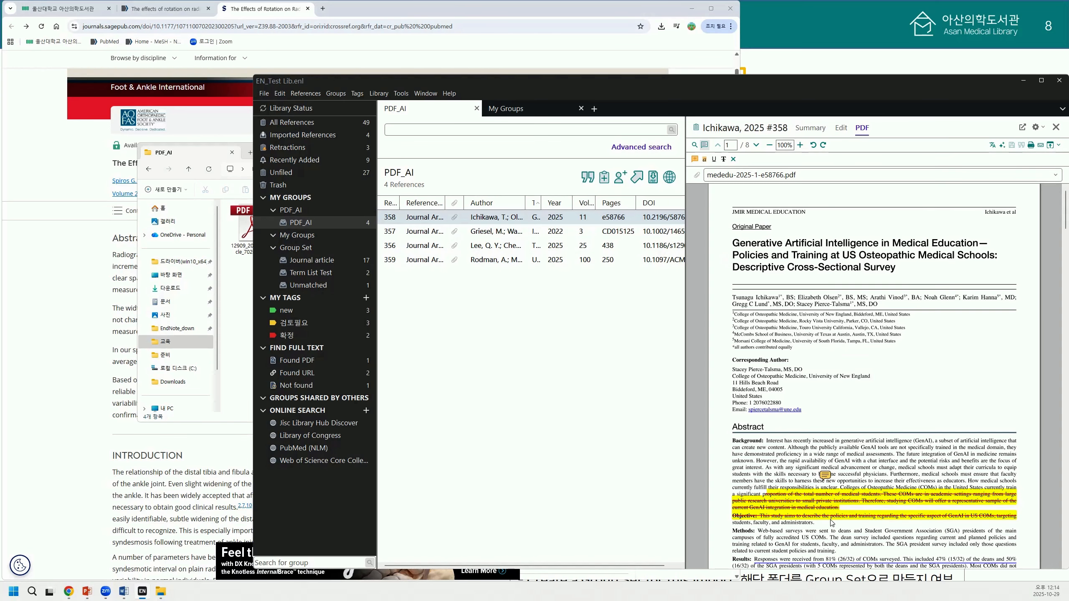
scroll(933, 493, down, 3)
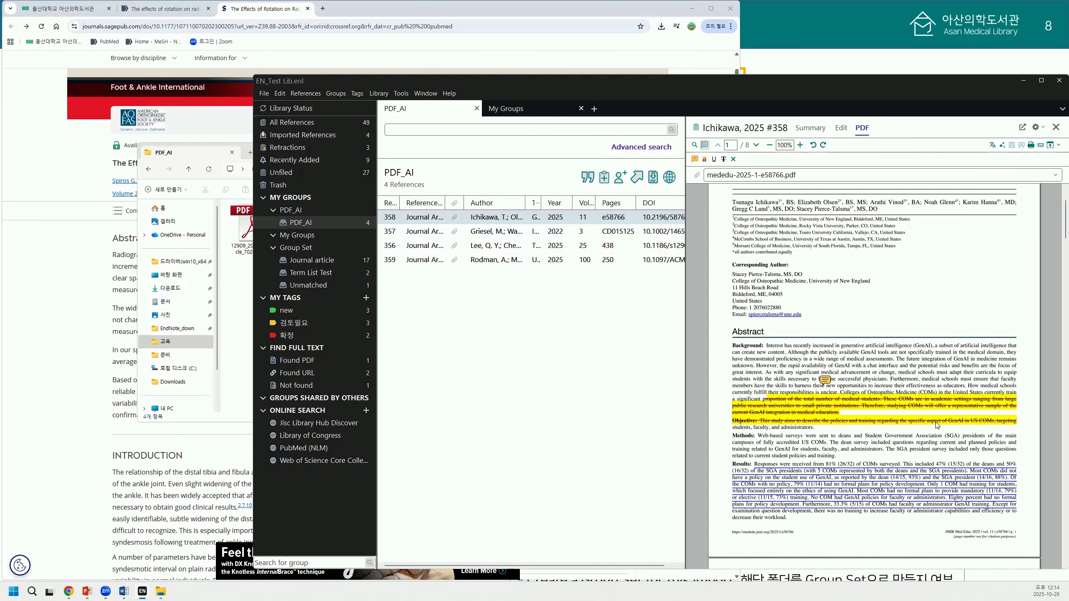
scroll(941, 425, up, 3)
scroll(941, 425, down, 3)
right_click(873, 374)
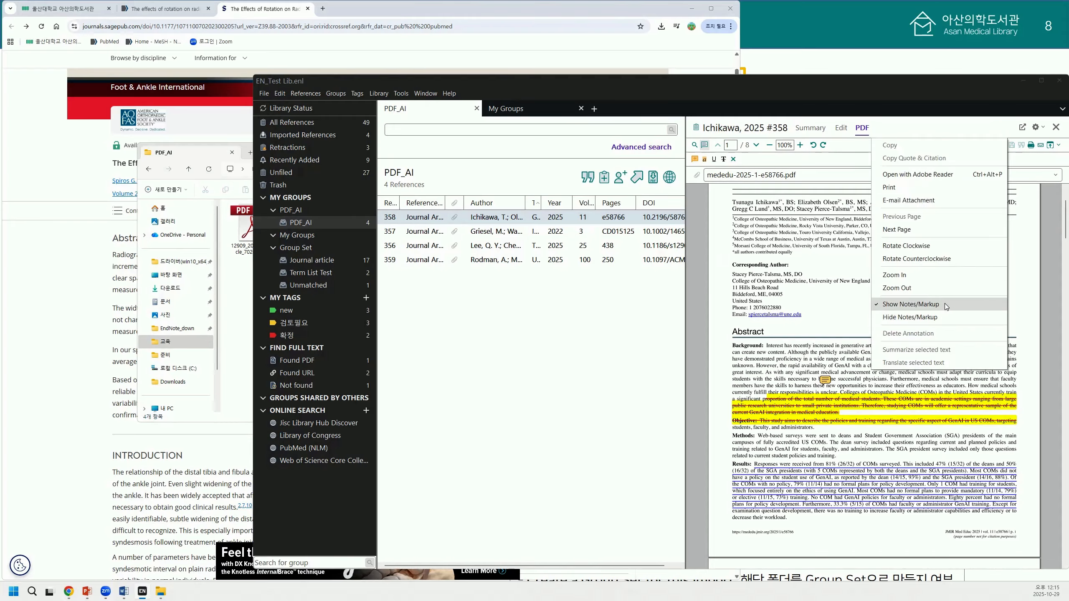
click(941, 317)
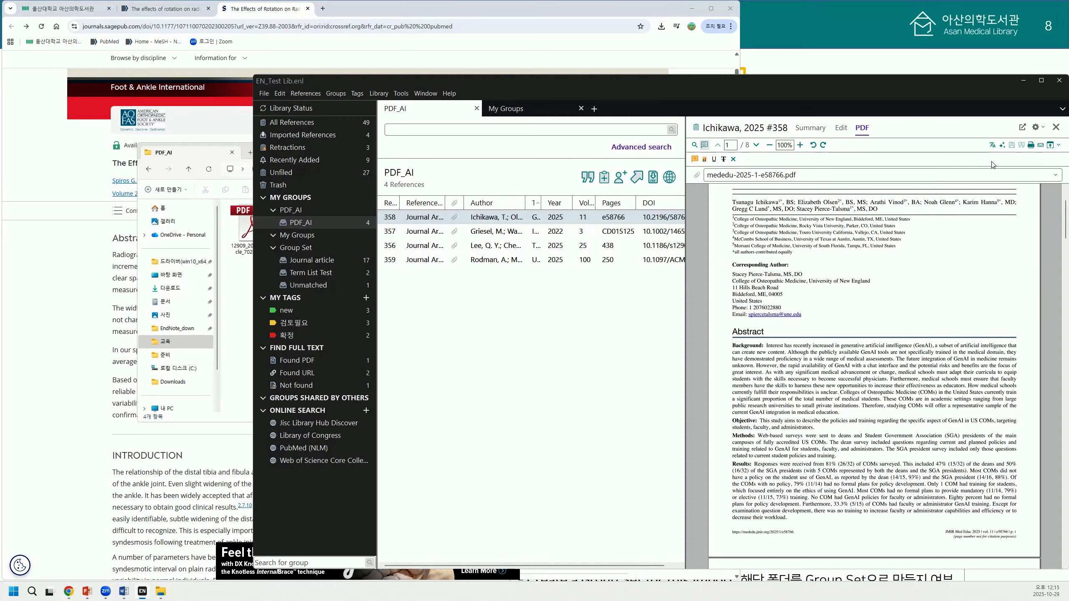
Open reference #358 in a separate window, move it clear and enlarge it to show the full PDF page
click(1024, 129)
drag(571, 49, 418, 27)
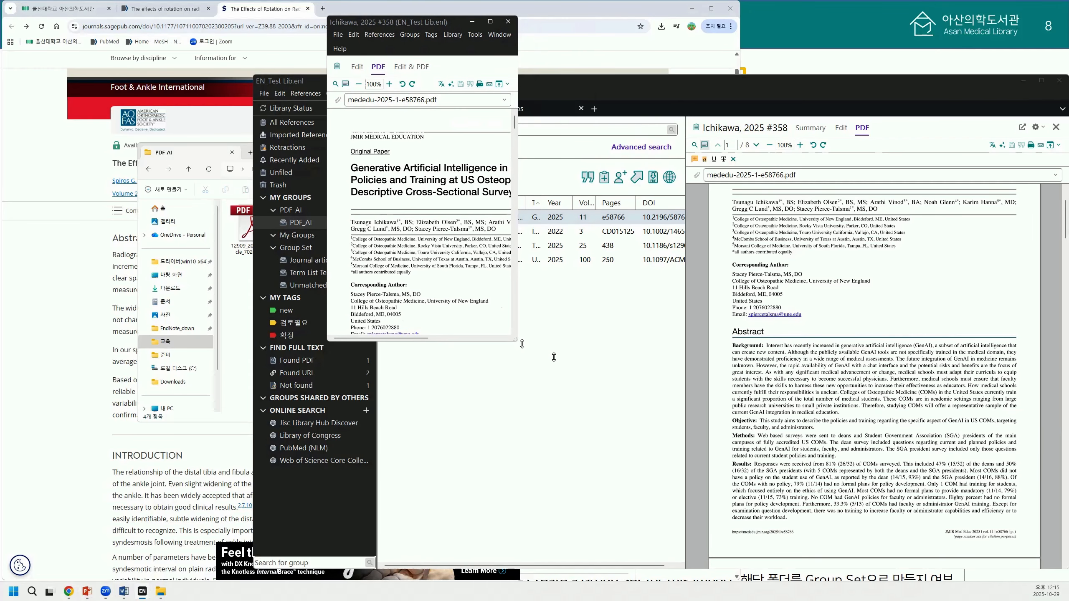
drag(515, 341, 822, 575)
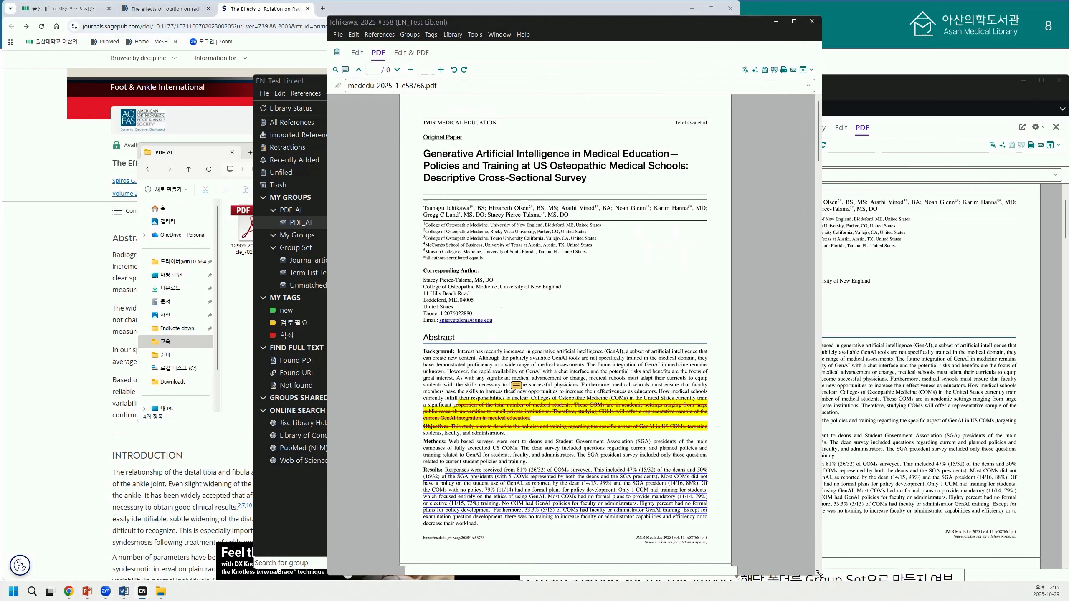
Show reference #358's editable fields beside its PDF, then widen the fields pane and reposition and widen the window
click(413, 54)
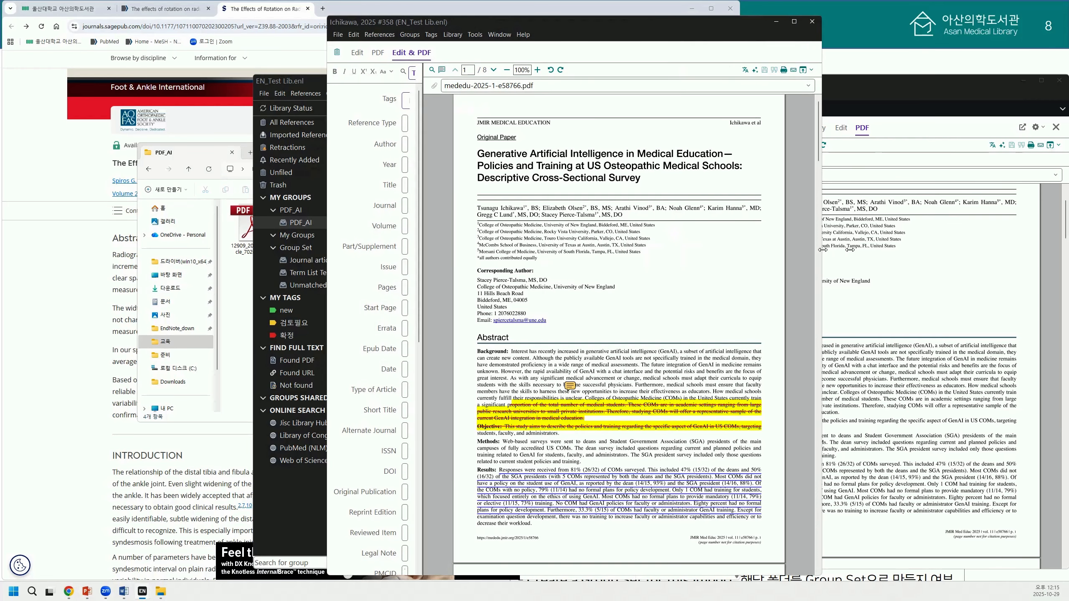
drag(821, 253, 983, 252)
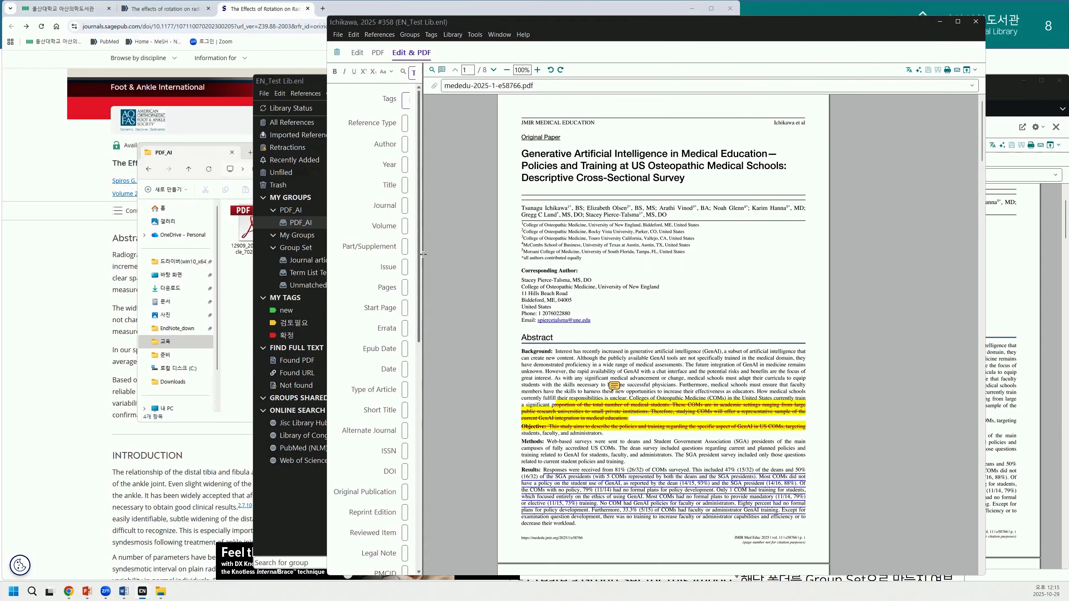
drag(423, 253, 626, 254)
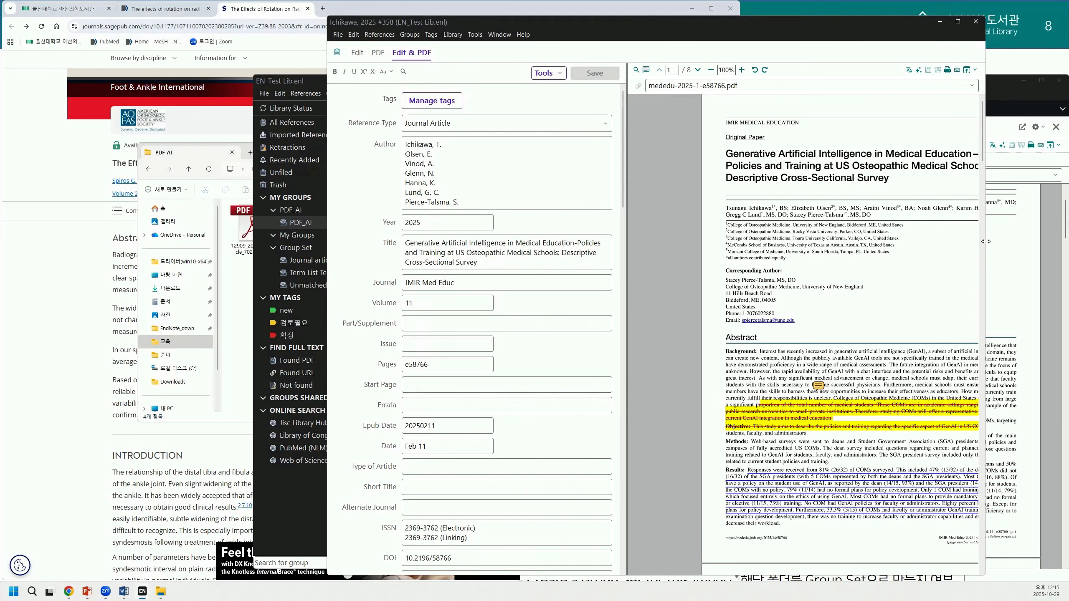
drag(984, 242, 1018, 242)
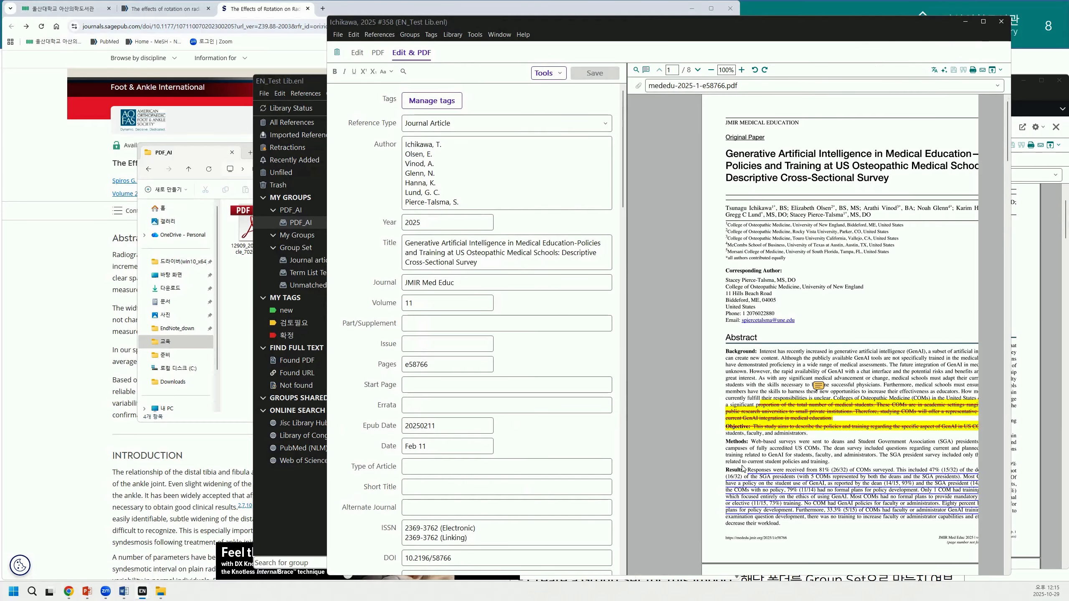
drag(729, 27, 606, 19)
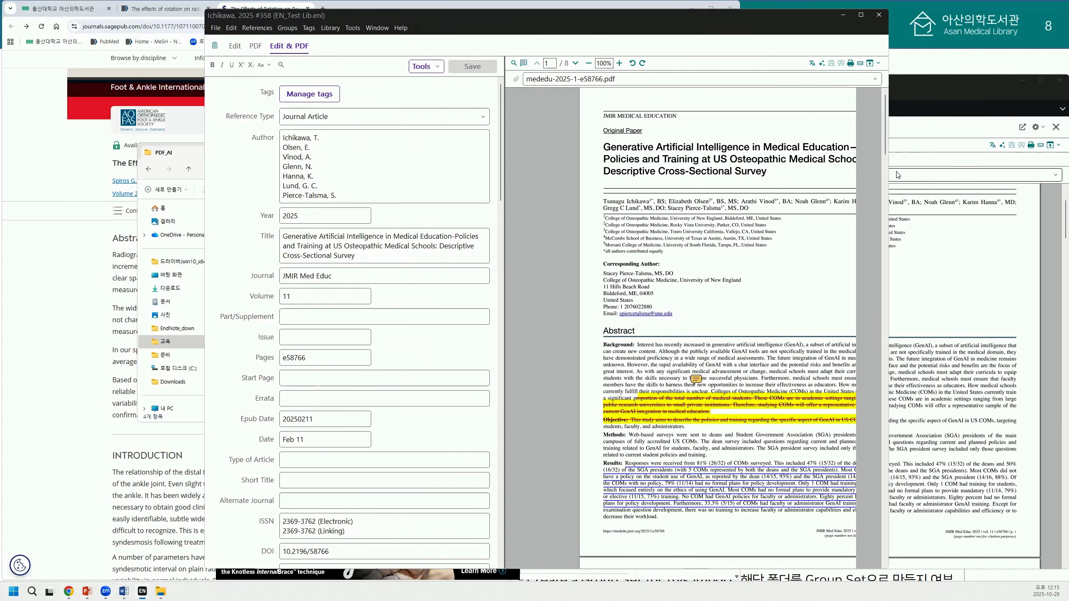
drag(890, 170, 936, 171)
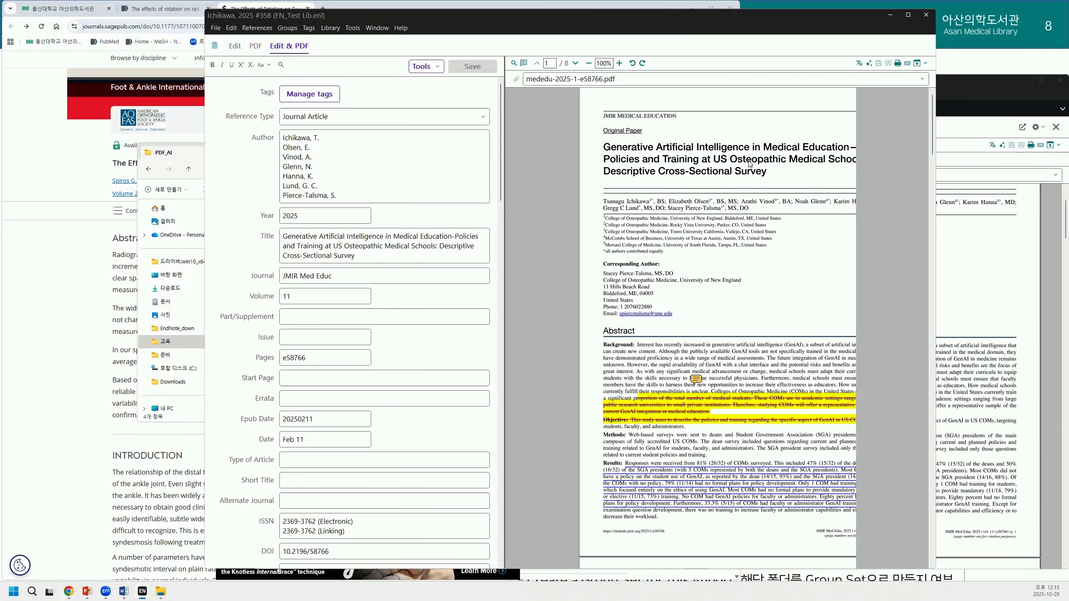
Read the PDF's AI-generated Key Takeaway in the Research Assistant and close the assistant
click(869, 63)
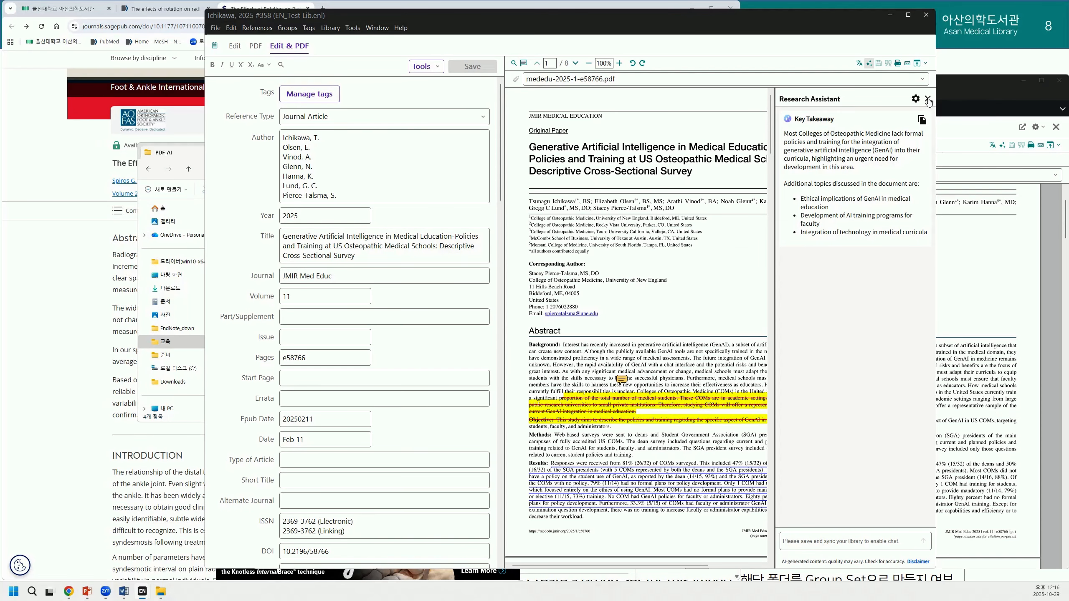
click(927, 100)
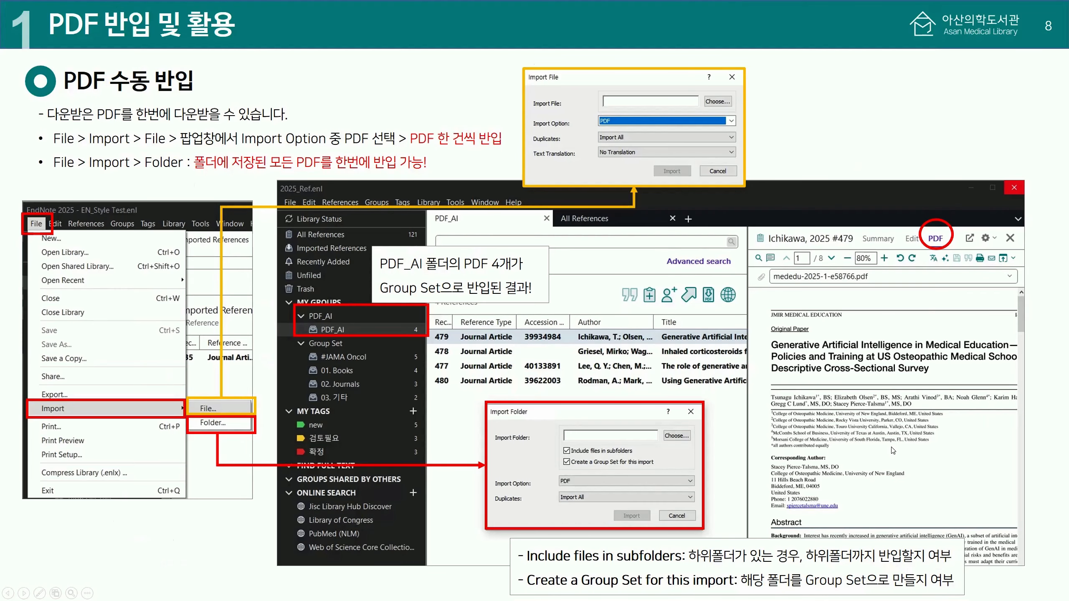
key(Right)
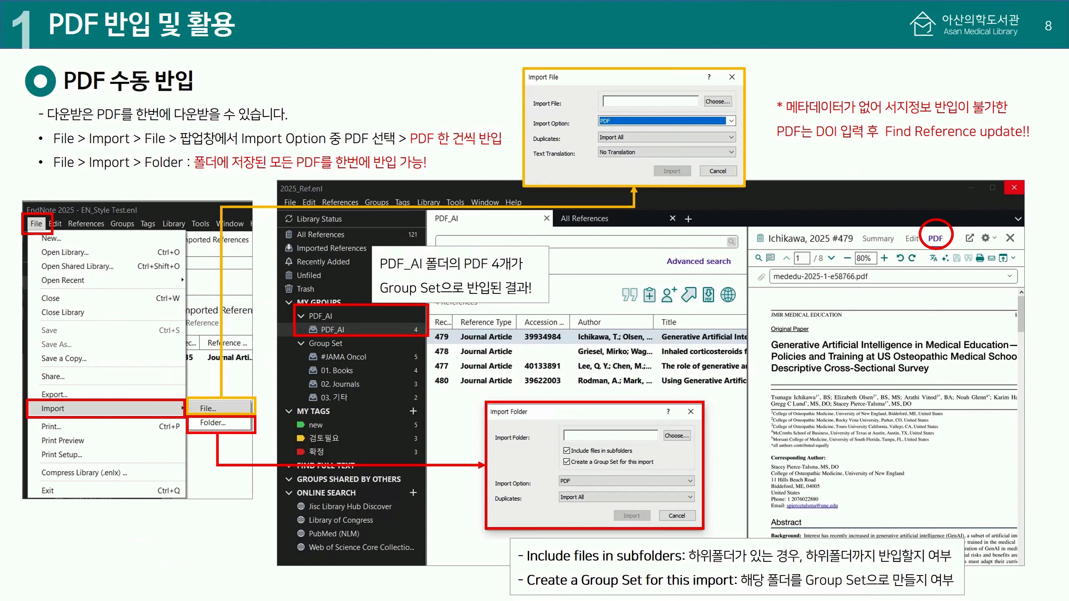
key(Right)
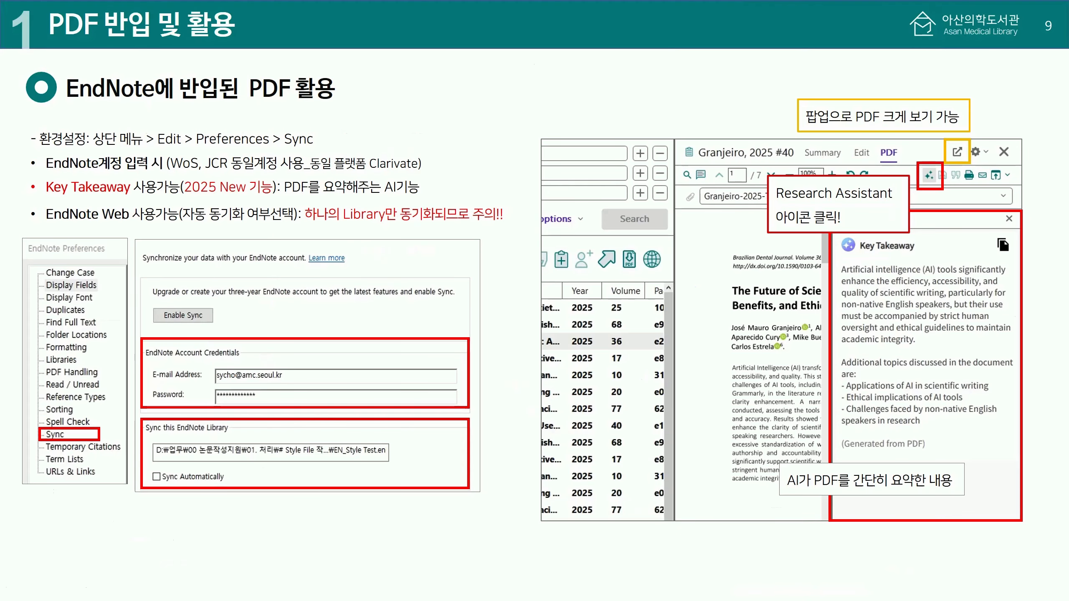
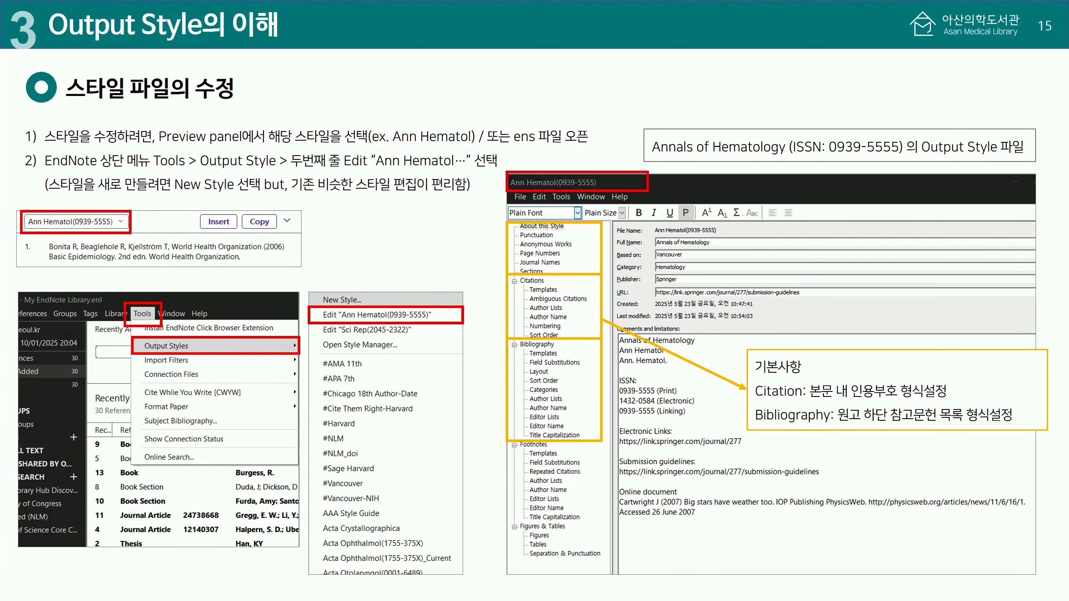
key(Right)
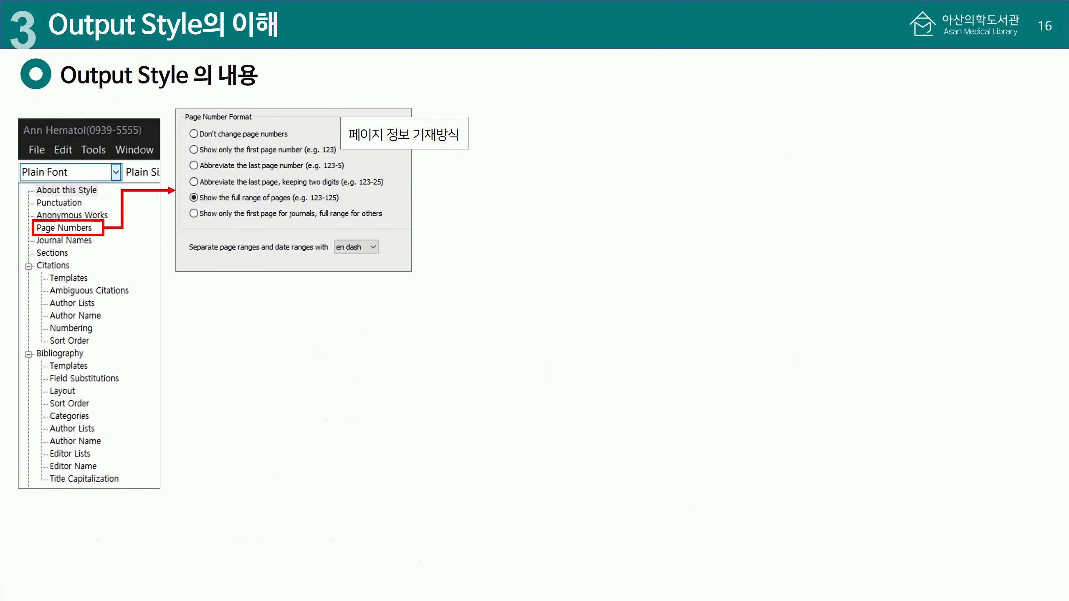
Switch to EndNote, reopen reference #358 on its summary and widen the reference list
key(alt+Tab)
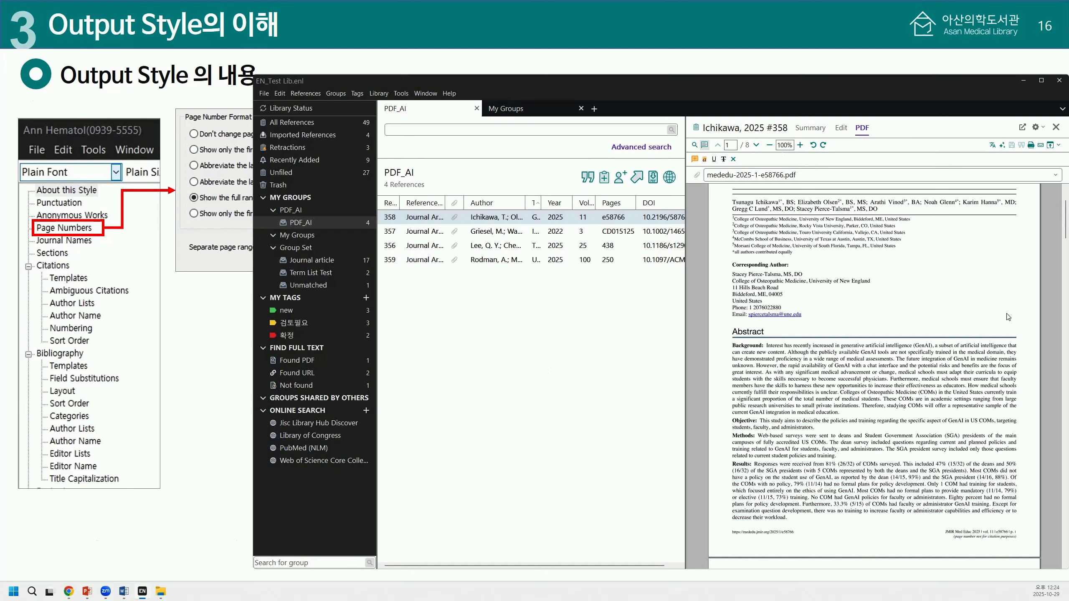
click(1056, 127)
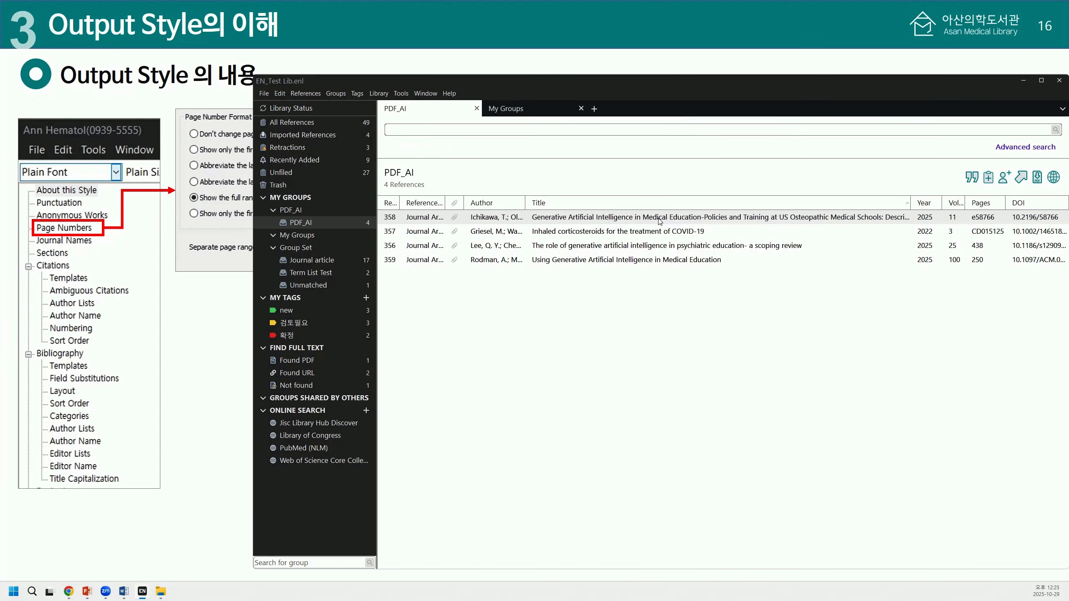
click(660, 221)
click(812, 131)
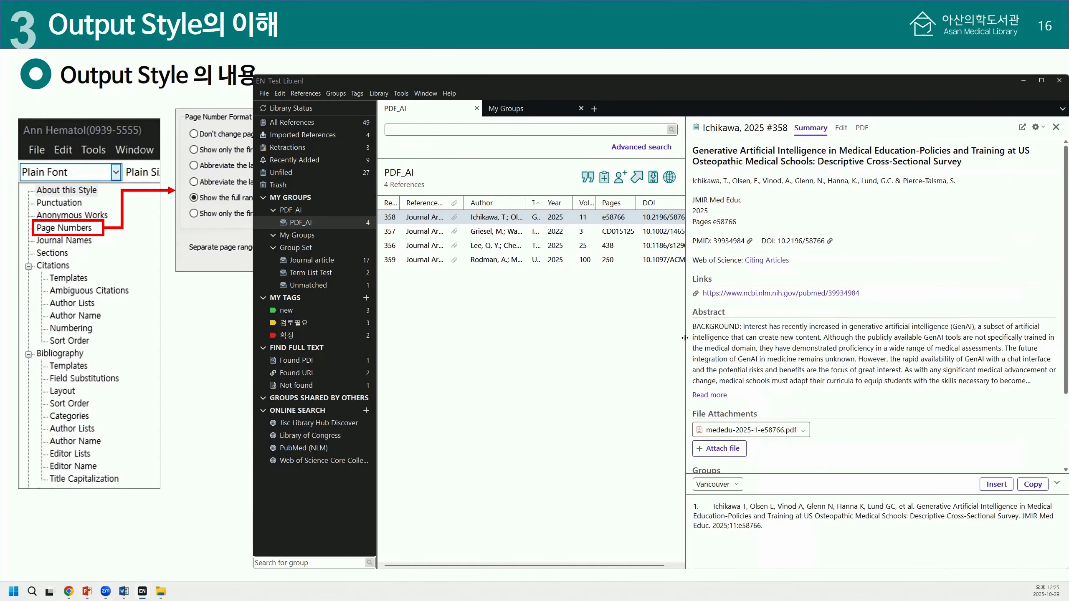
drag(684, 337, 862, 338)
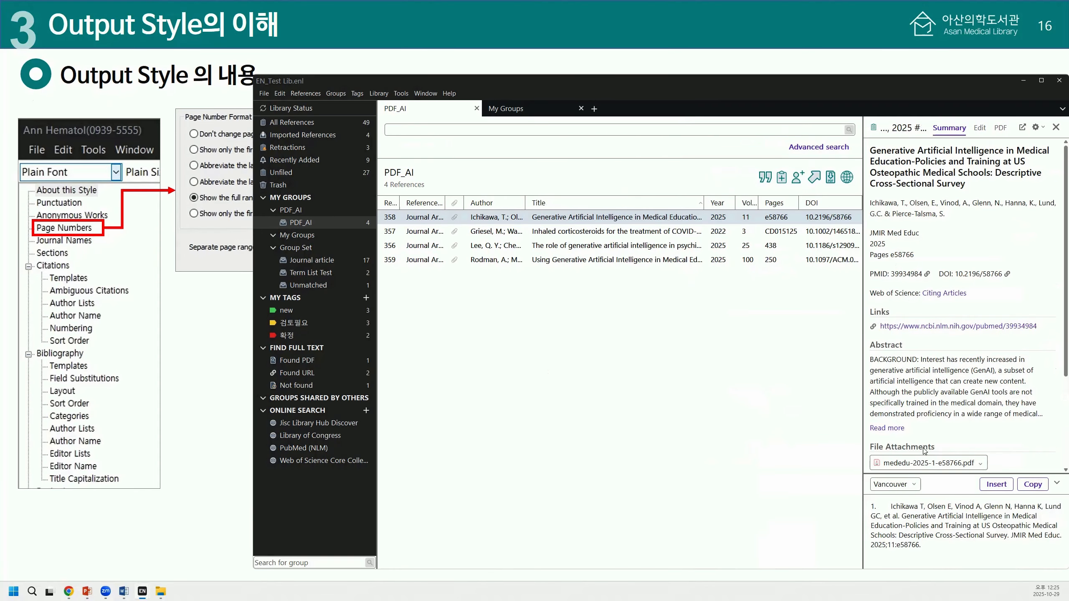
Search the full list of output styles for "ann" and close the style chooser without selecting one
click(912, 485)
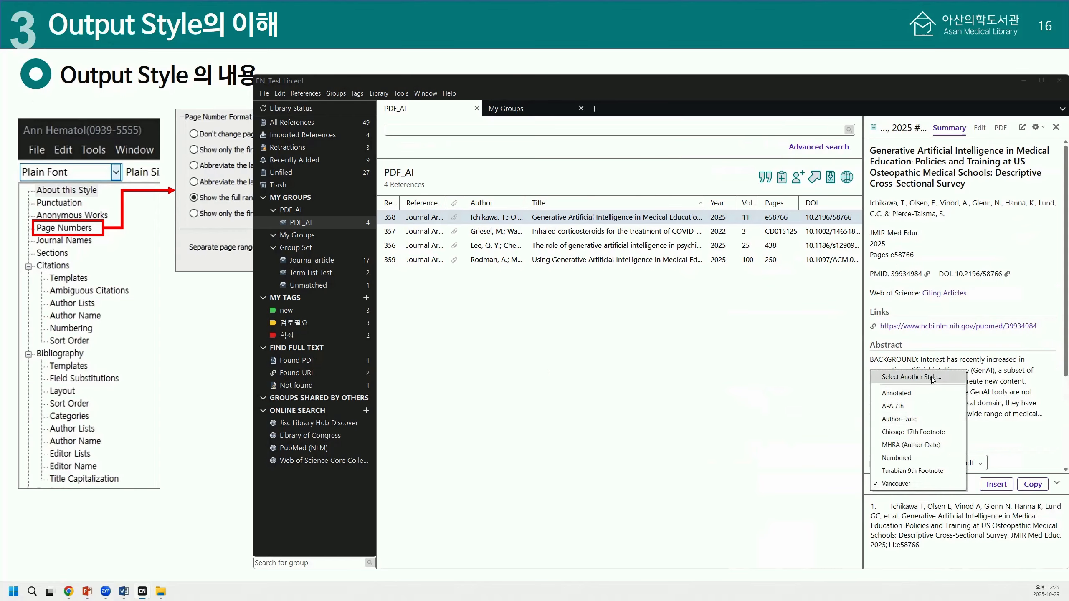
click(911, 377)
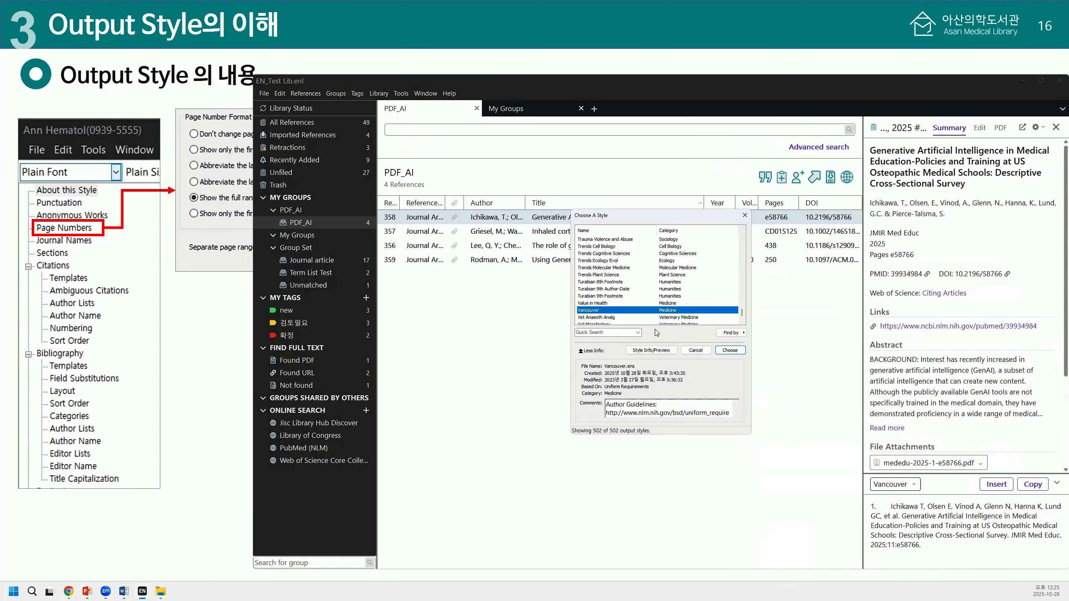
click(611, 332)
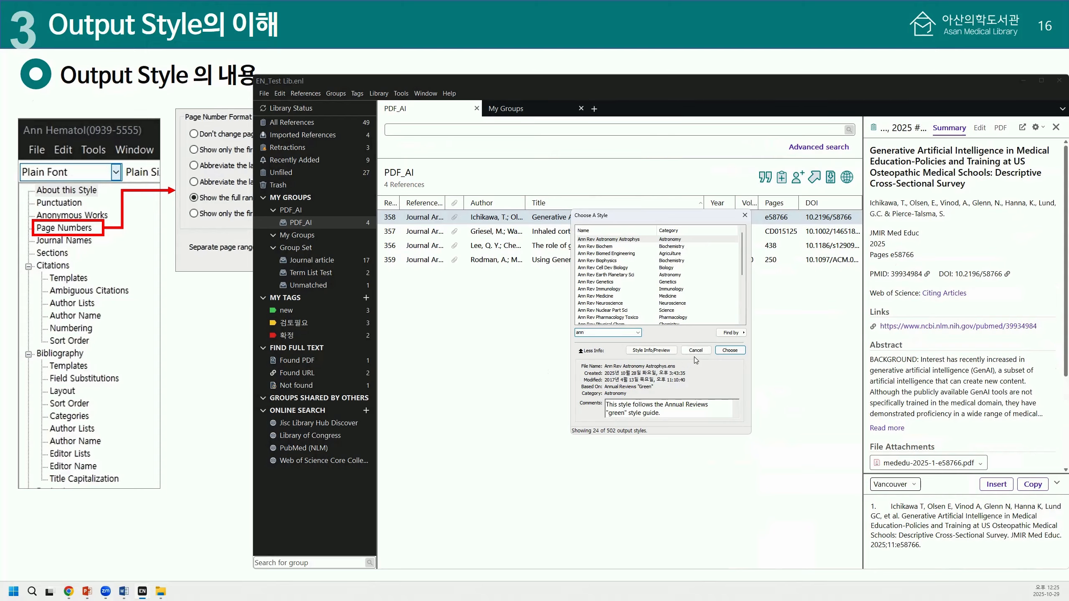
click(744, 214)
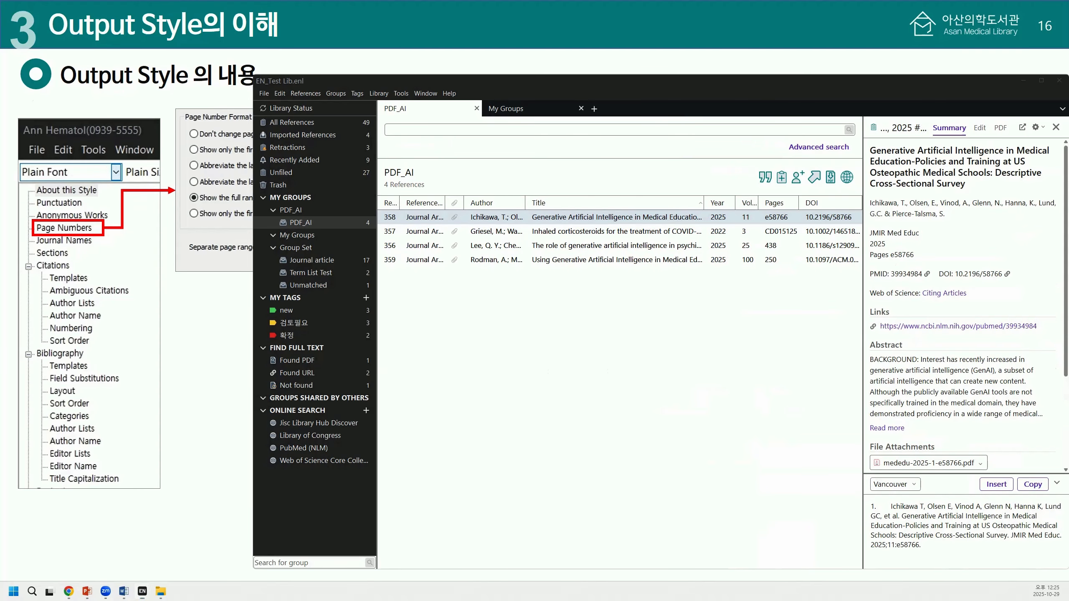
Switch to Chrome, close the Sage article page and open the EndNote page on the Asan Medical Library site
click(68, 591)
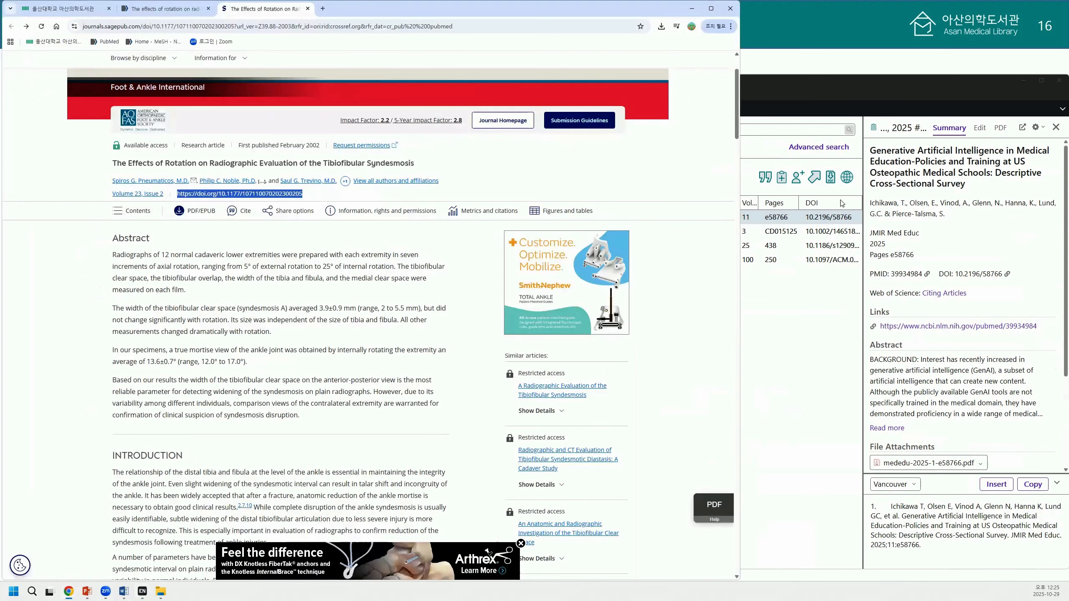
click(307, 8)
click(63, 8)
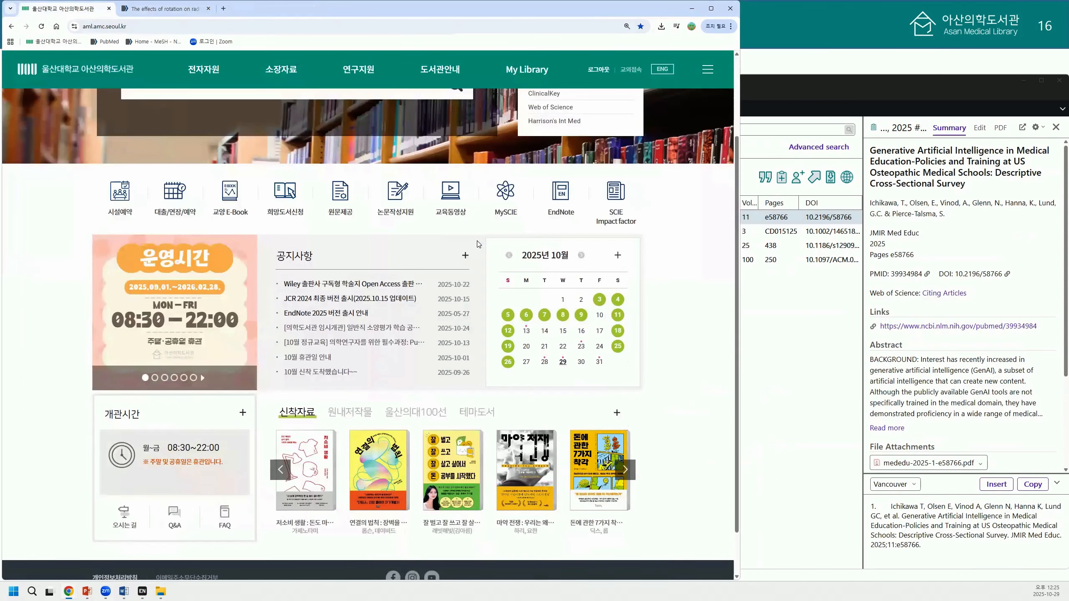
click(560, 192)
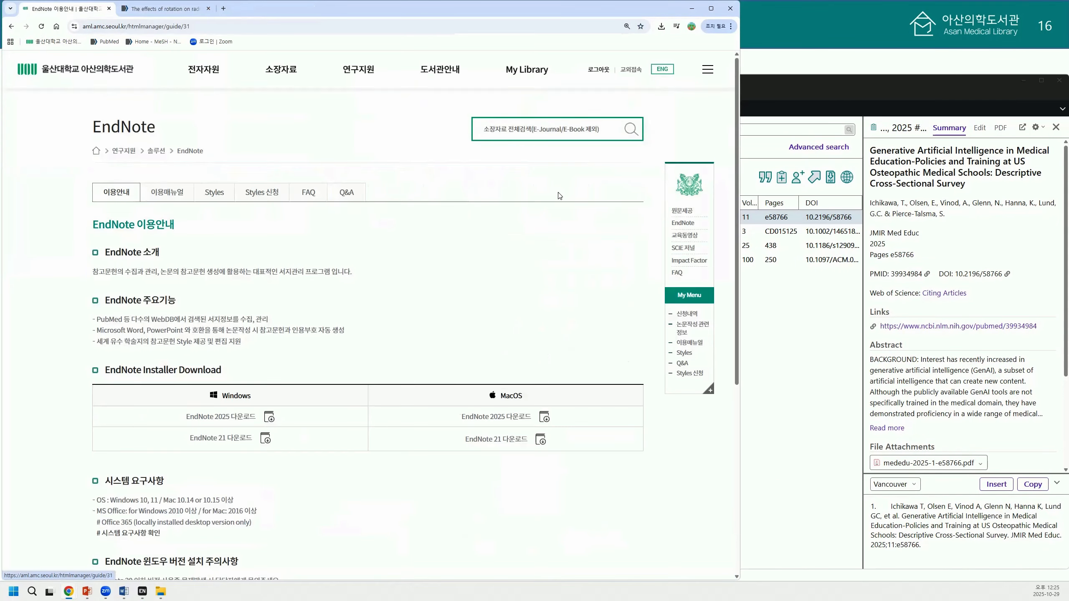
Search the library's EndNote Styles board for "hematol" and open the Annals of Hematology post
click(215, 194)
click(248, 306)
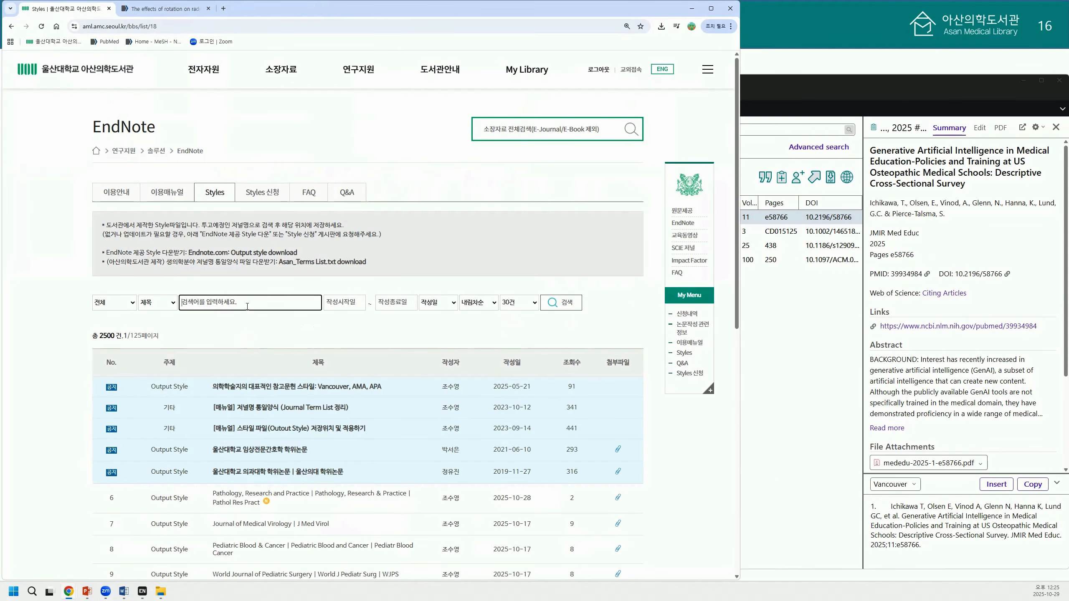
text(hematol)
key(Return)
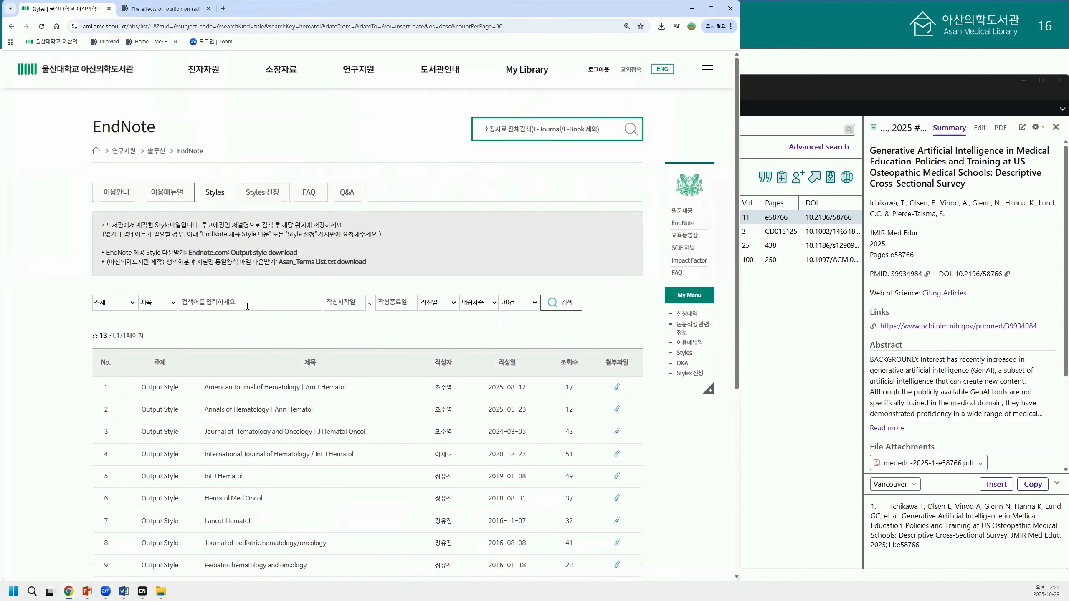
click(301, 412)
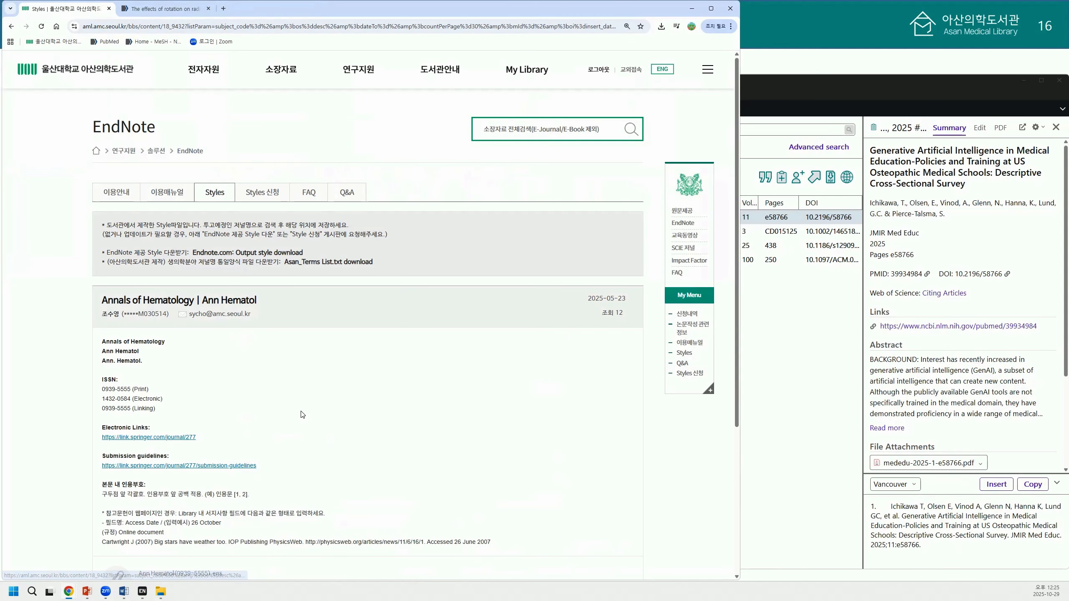
Download the attached style file Ann Hematol(0939-5555).ens to the 다운로드 folder
scroll(274, 434, down, 3)
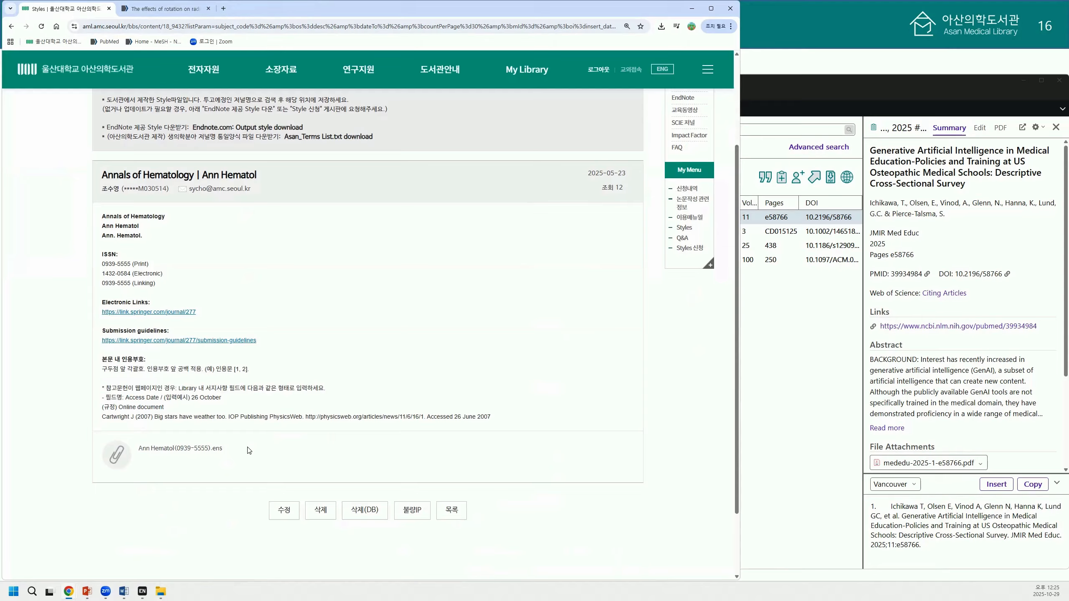
click(214, 448)
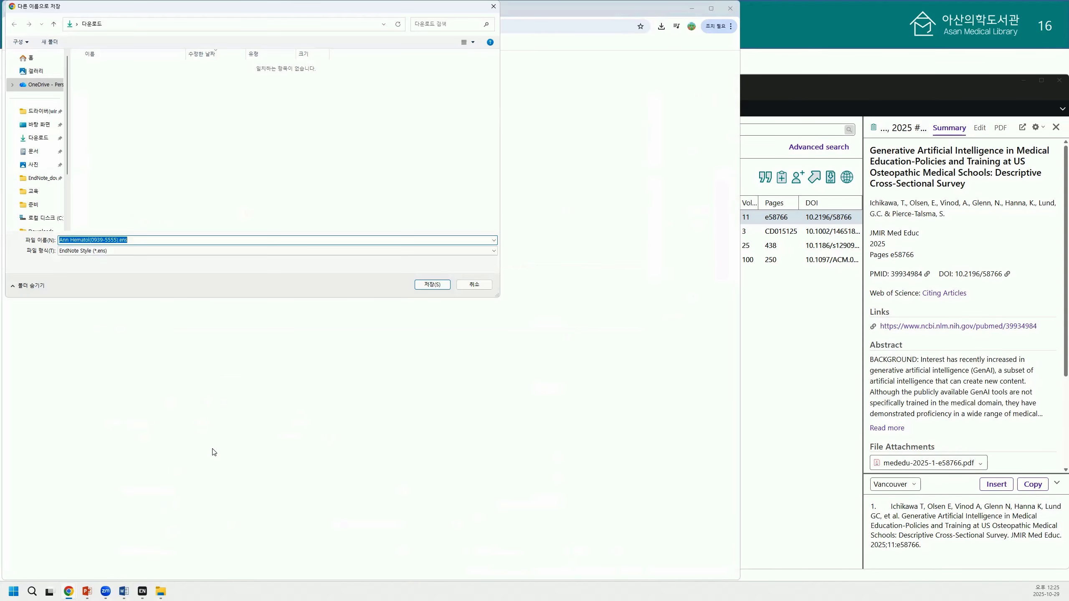
click(53, 137)
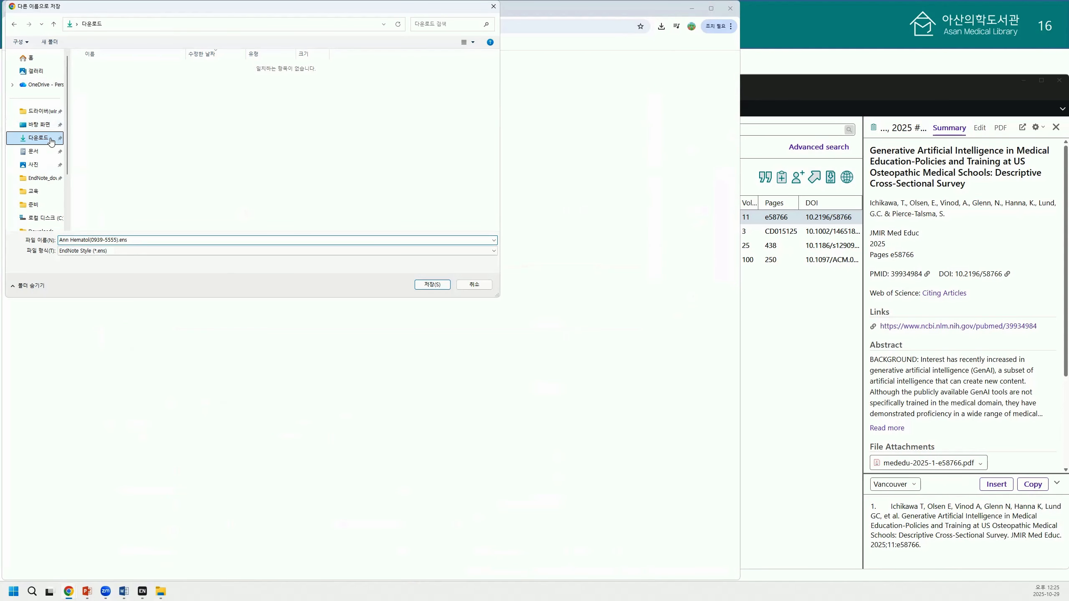
click(433, 285)
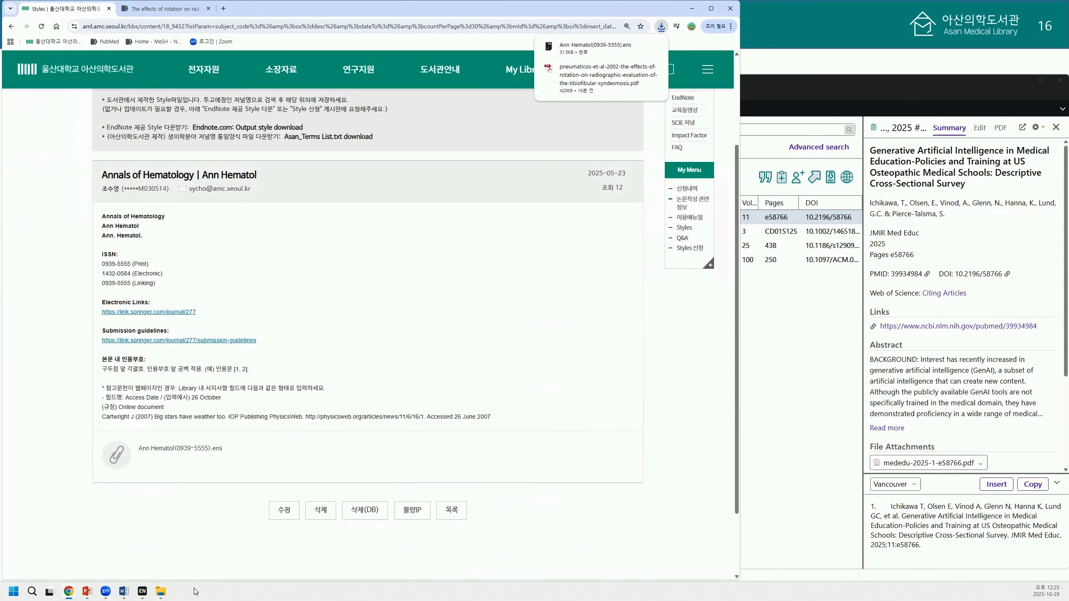
Switch to File Explorer and open the 다운로드 folder
mouse_move(163, 591)
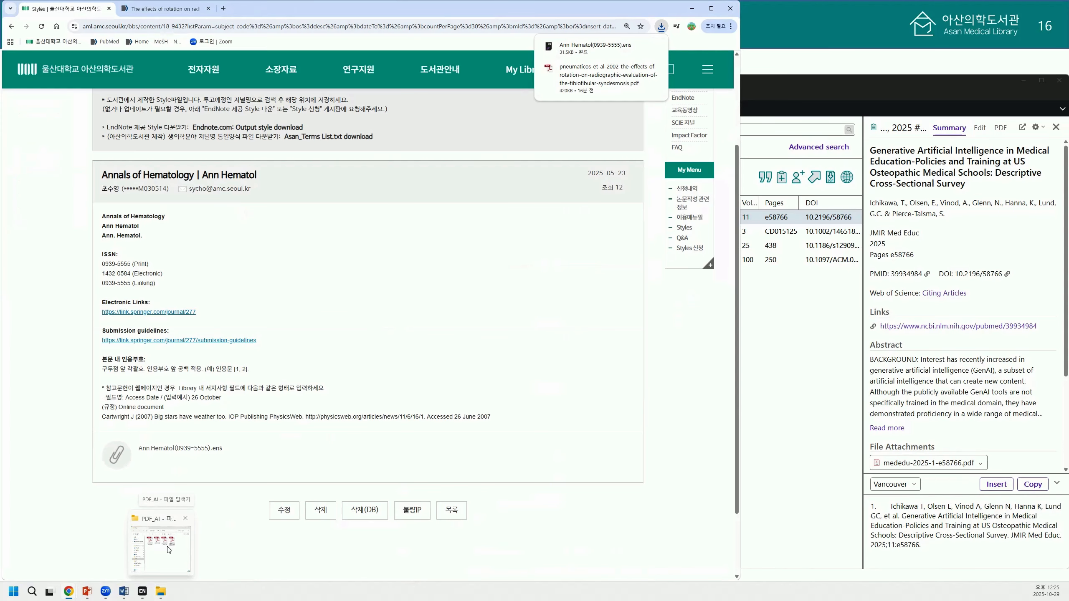
click(168, 543)
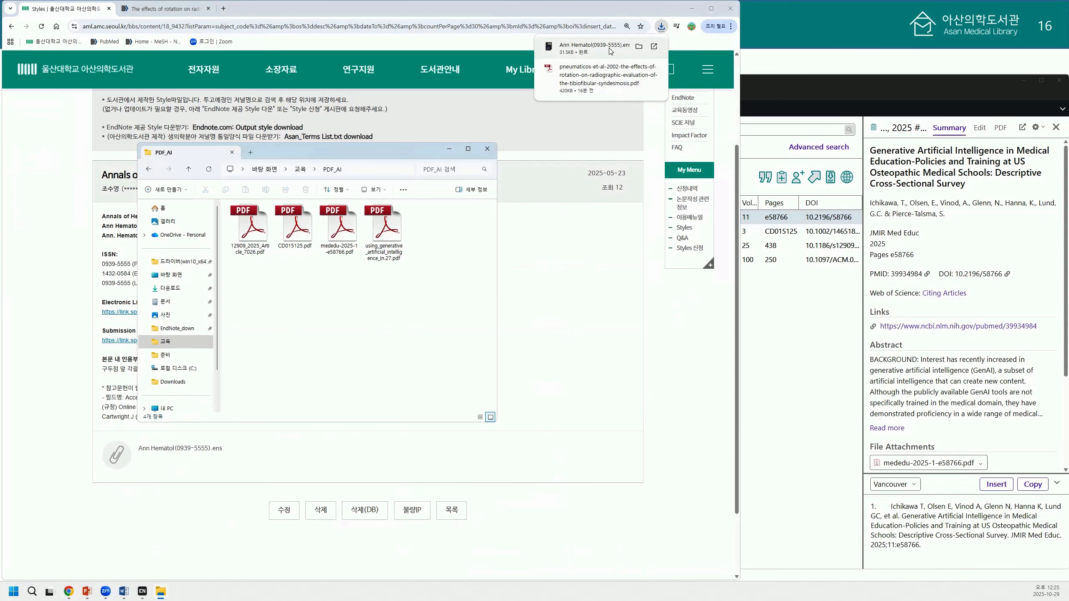
click(170, 288)
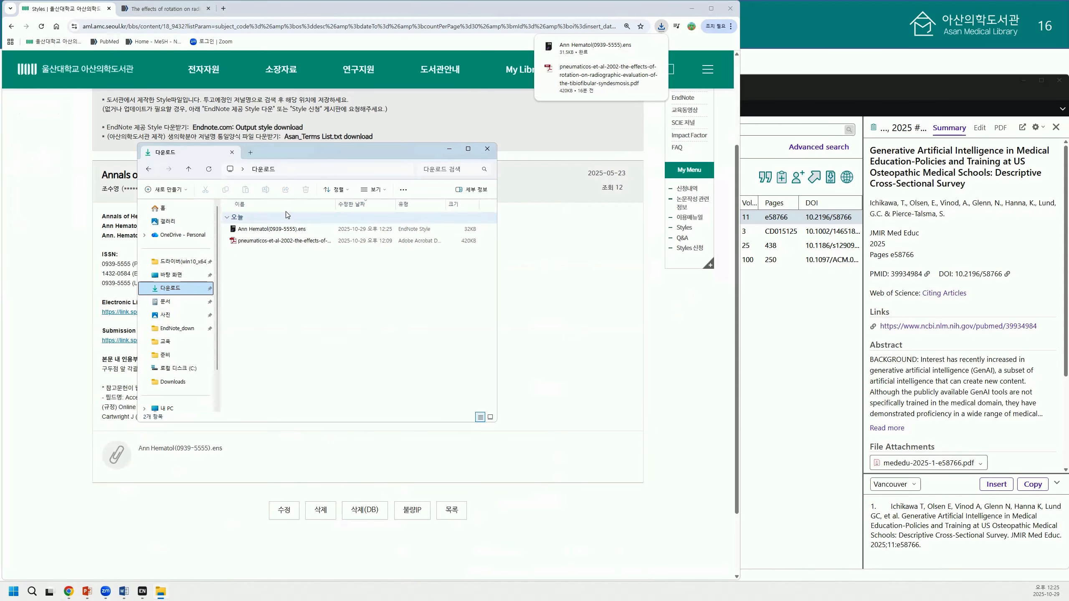
Return to EndNote, search the full output style list for "ann" and close the chooser without selecting a style
click(841, 89)
click(895, 484)
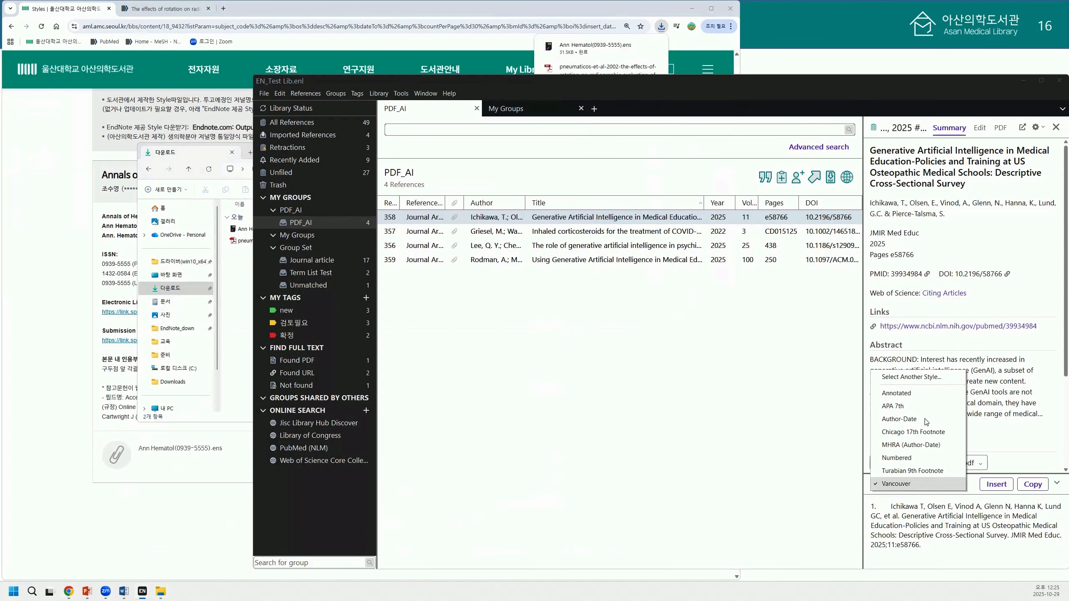
click(922, 381)
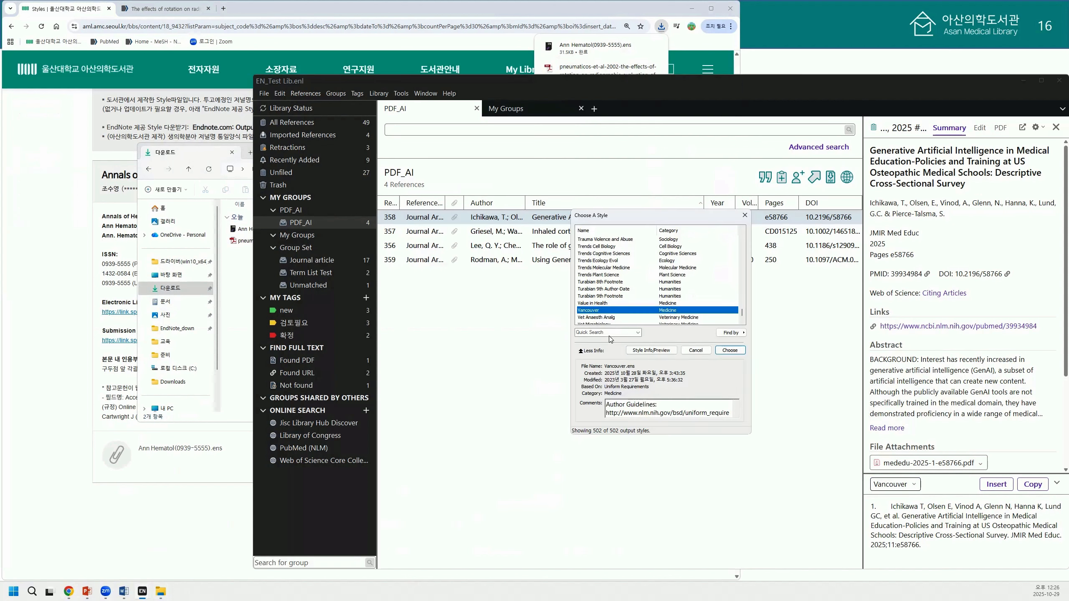
text(ann)
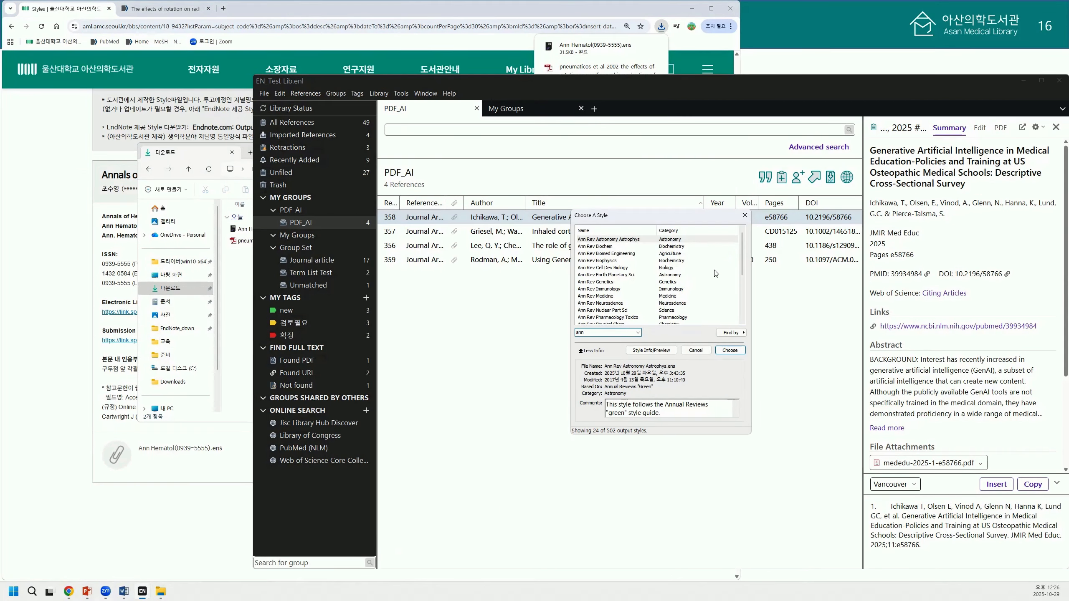
click(744, 215)
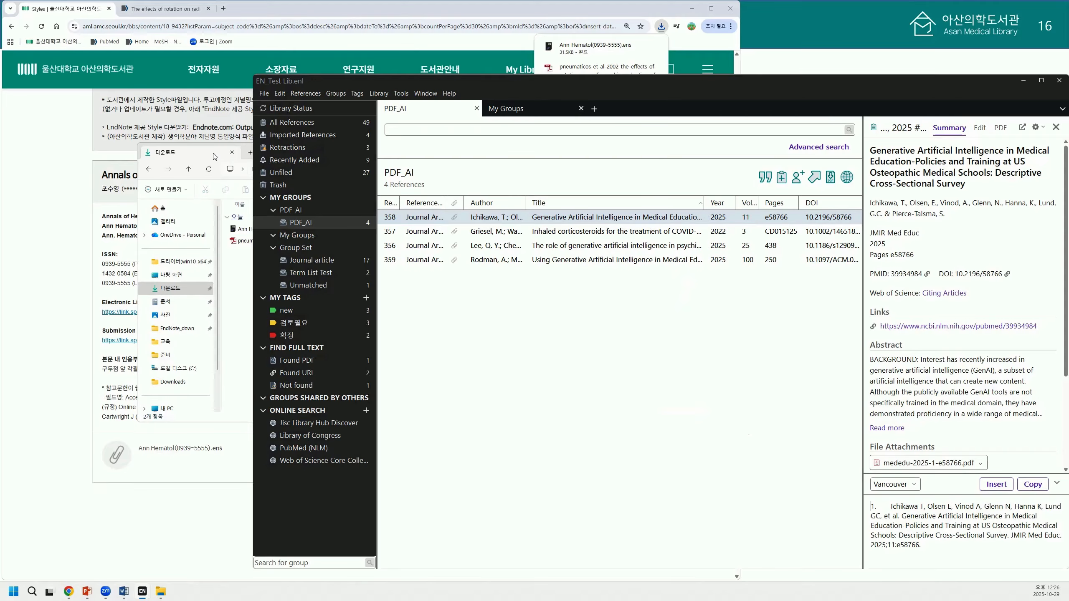
Copy Ann Hematol(0939-5555).ens from the 다운로드 folder into the Styles folder of EndNote 2025 under C: Program Files (x86), granting administrator permission
click(216, 158)
click(282, 230)
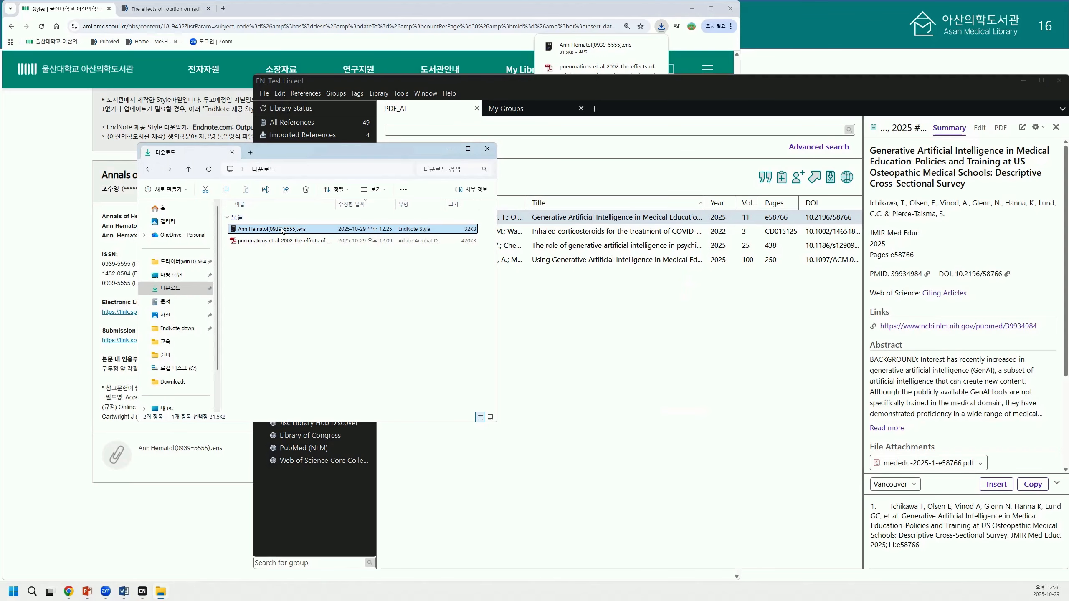
click(178, 368)
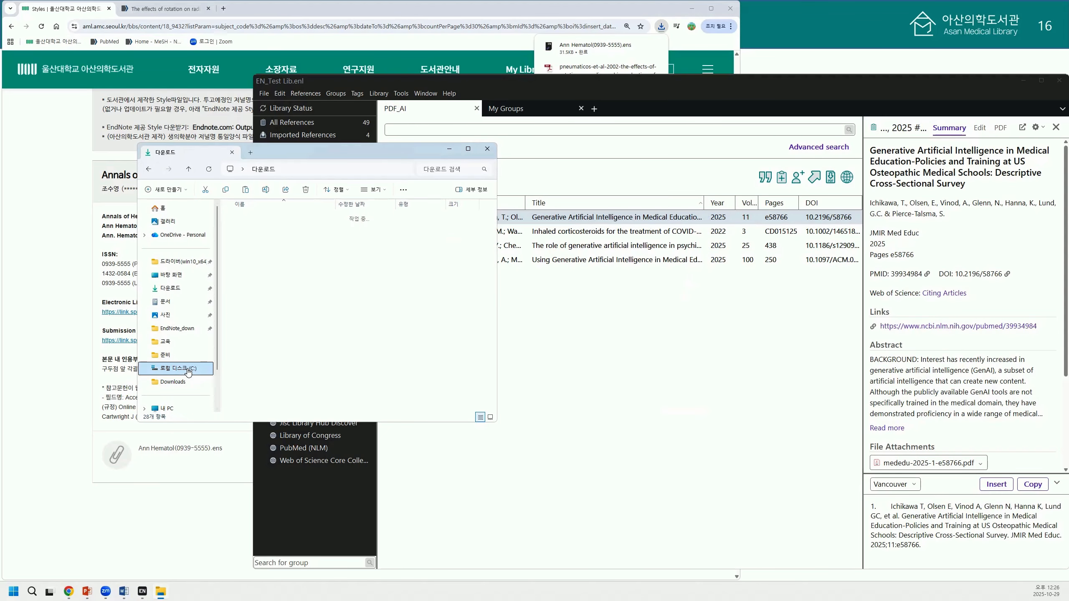
scroll(281, 312, down, 1)
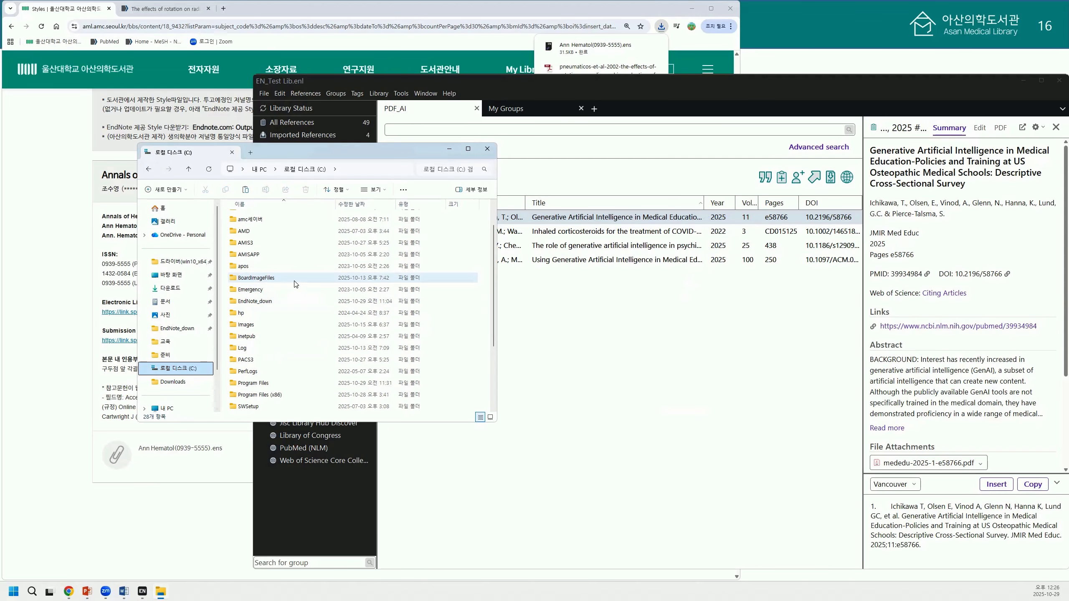
scroll(292, 312, down, 2)
double_click(293, 324)
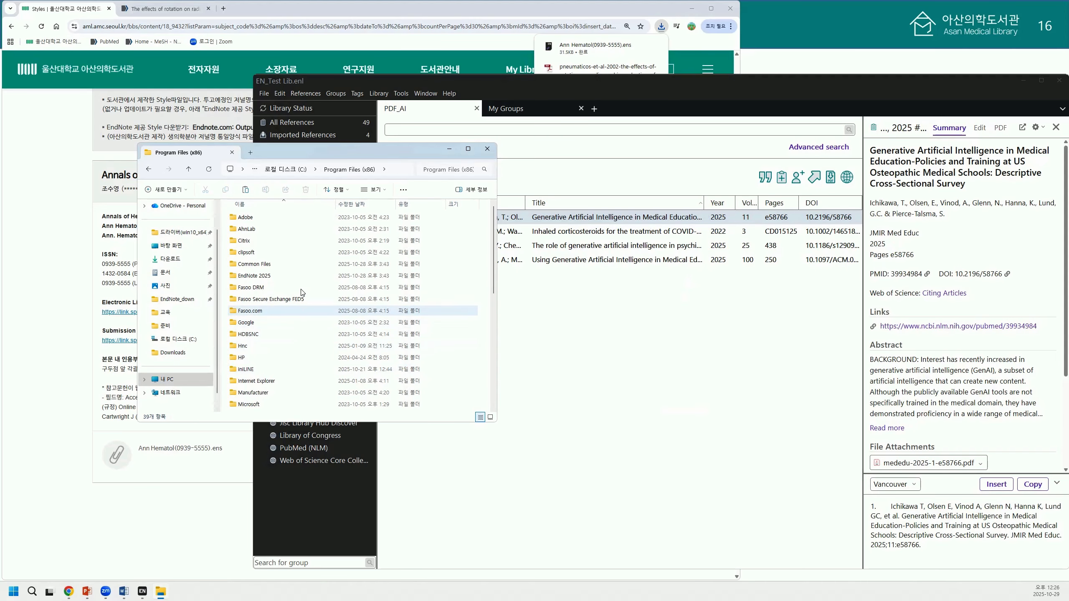
double_click(295, 275)
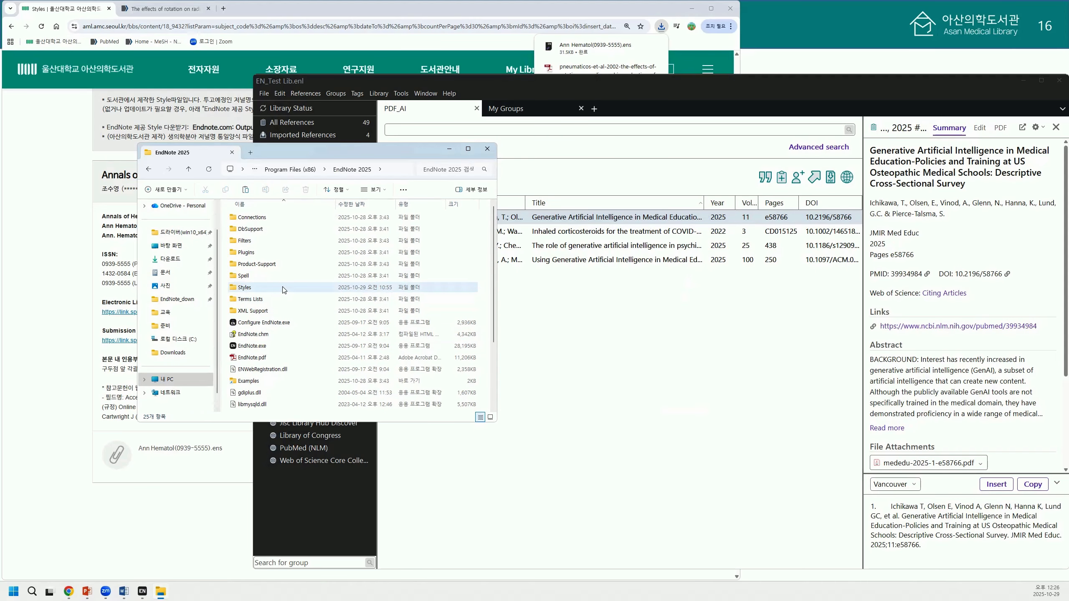
key(ctrl+v)
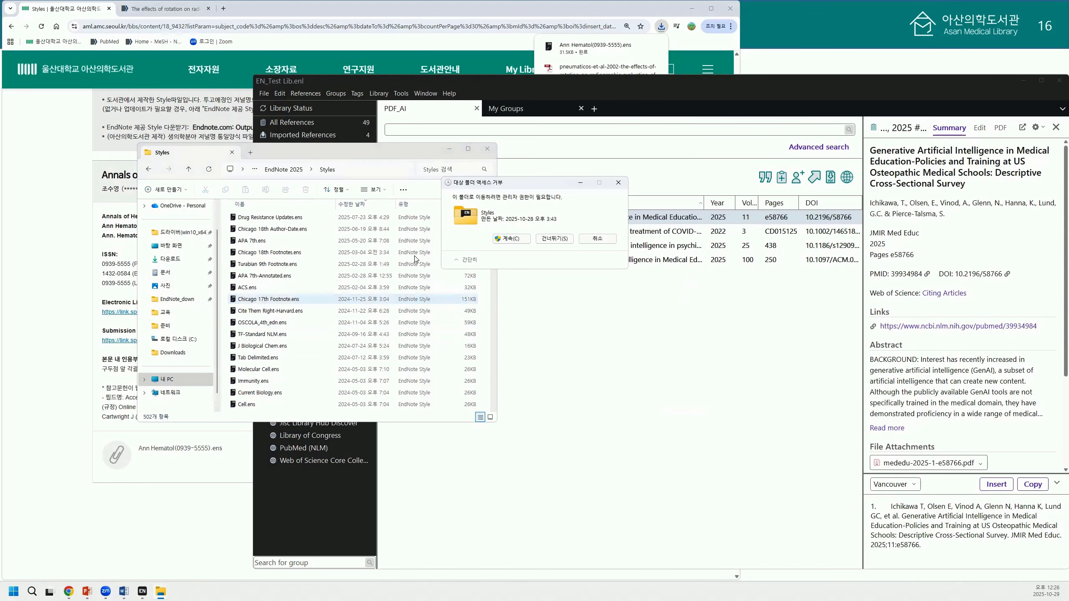
click(511, 238)
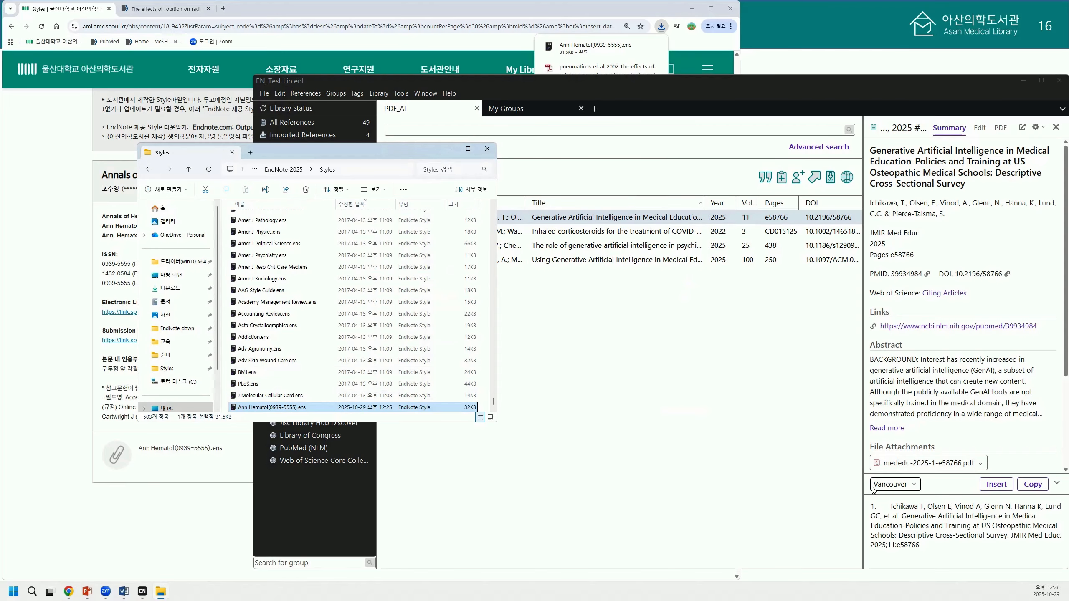
Search EndNote's full output style list for "ann" and choose Ann Hematol(0939-5555) as the citation preview style
click(895, 484)
click(909, 381)
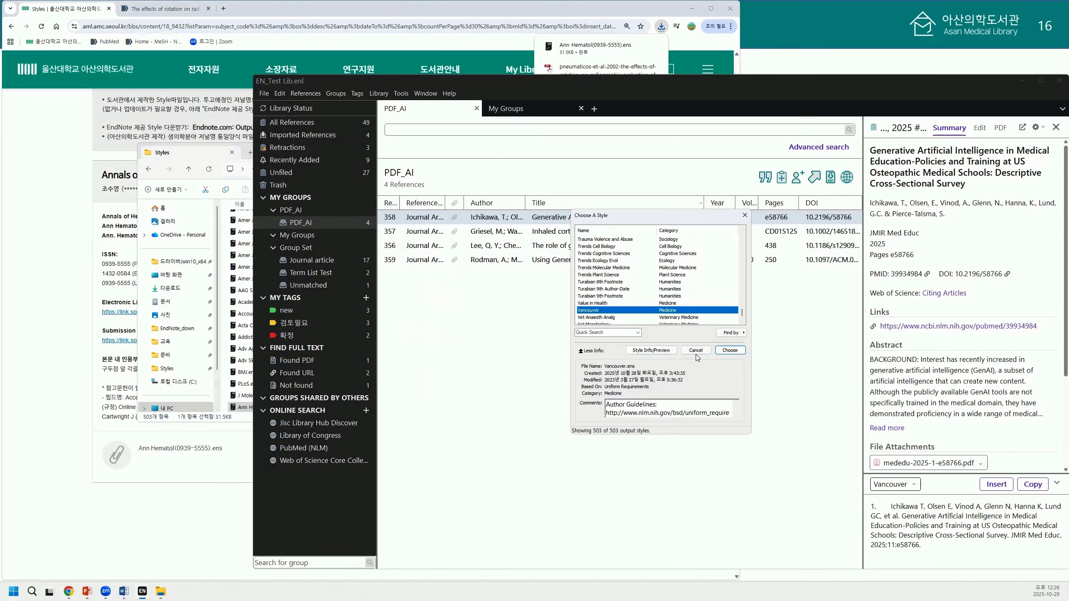
click(604, 333)
text(ann)
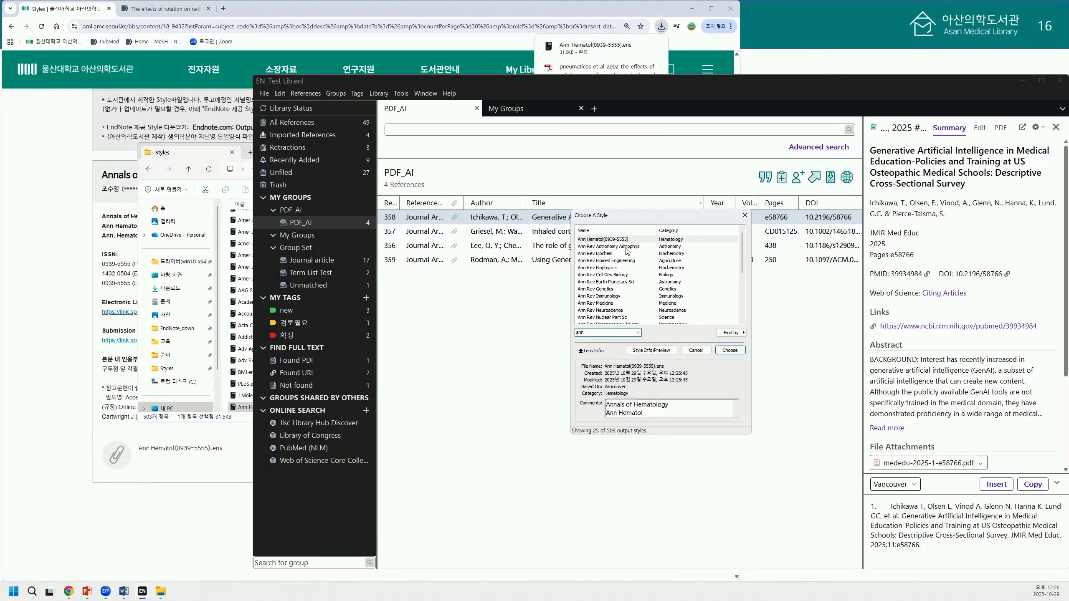
double_click(626, 240)
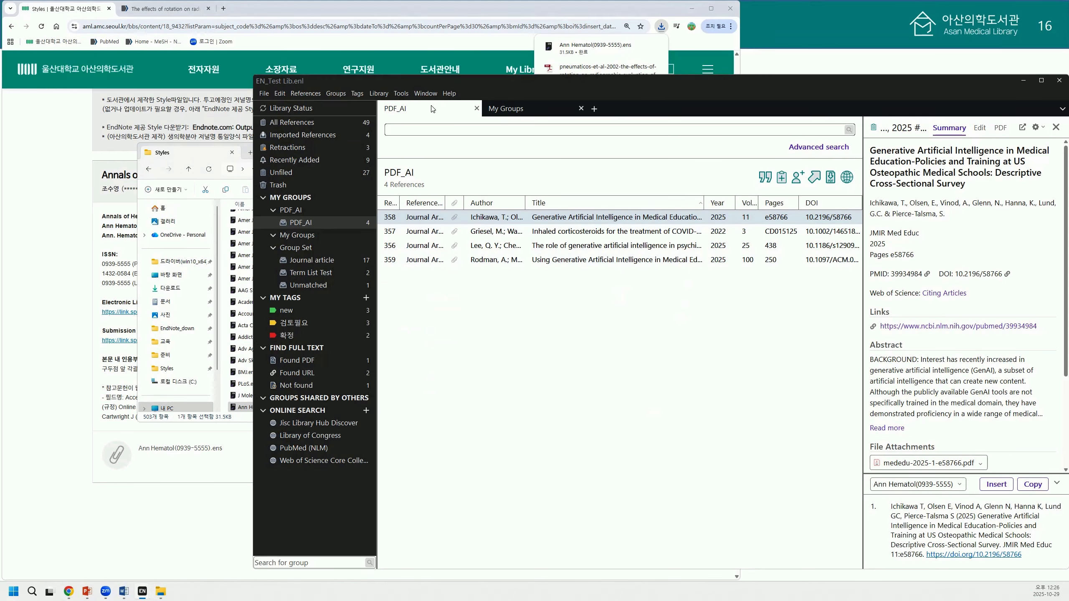
Open the Ann Hematol(0939-5555) output style for editing and reposition its window
click(400, 93)
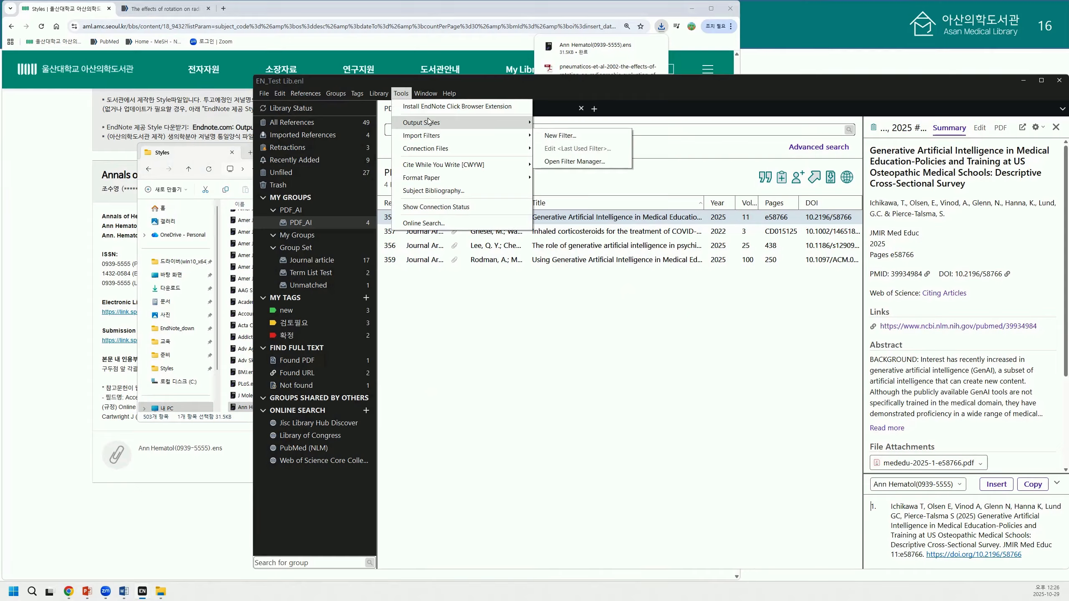
mouse_move(428, 121)
click(599, 136)
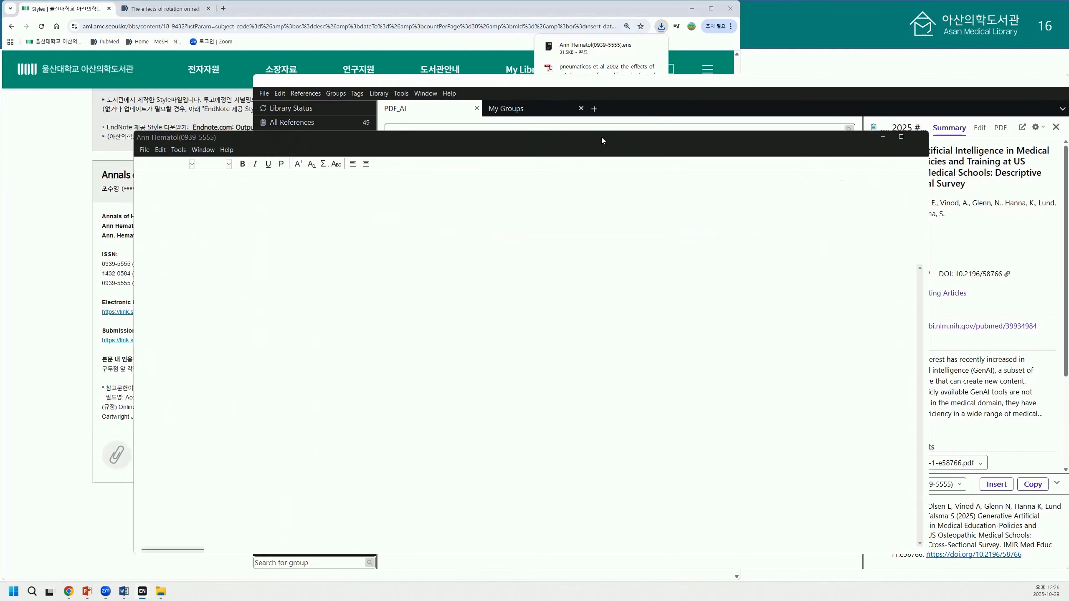
drag(495, 136, 582, 103)
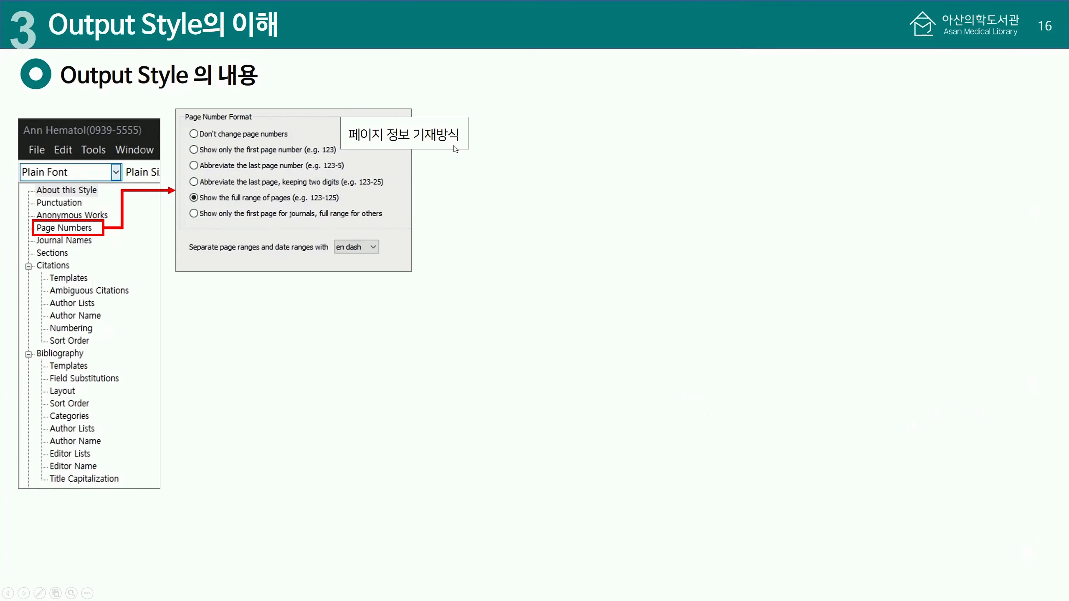
click(332, 202)
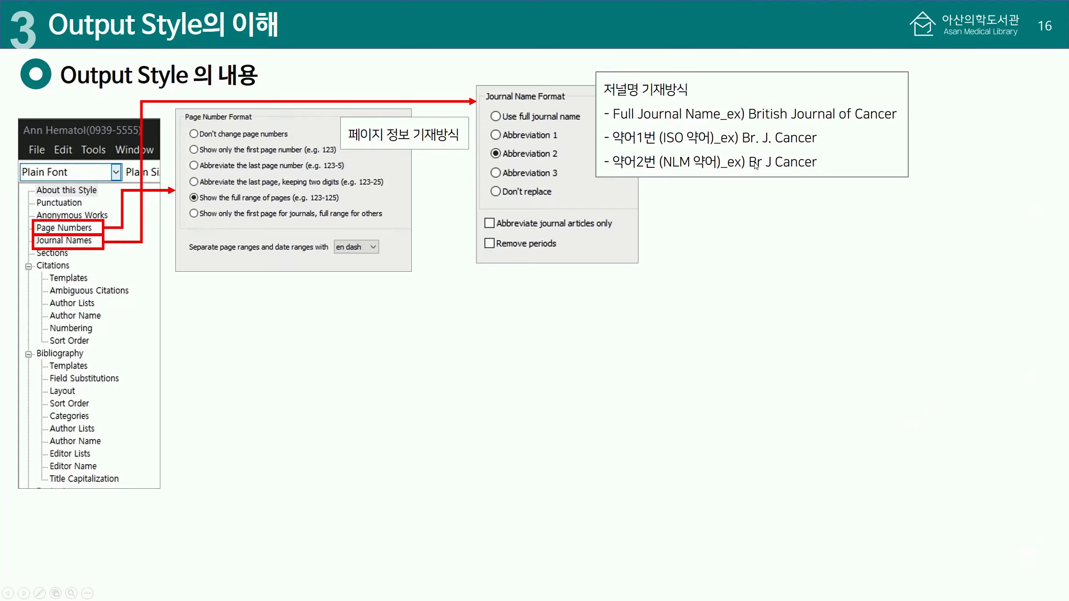
click(726, 165)
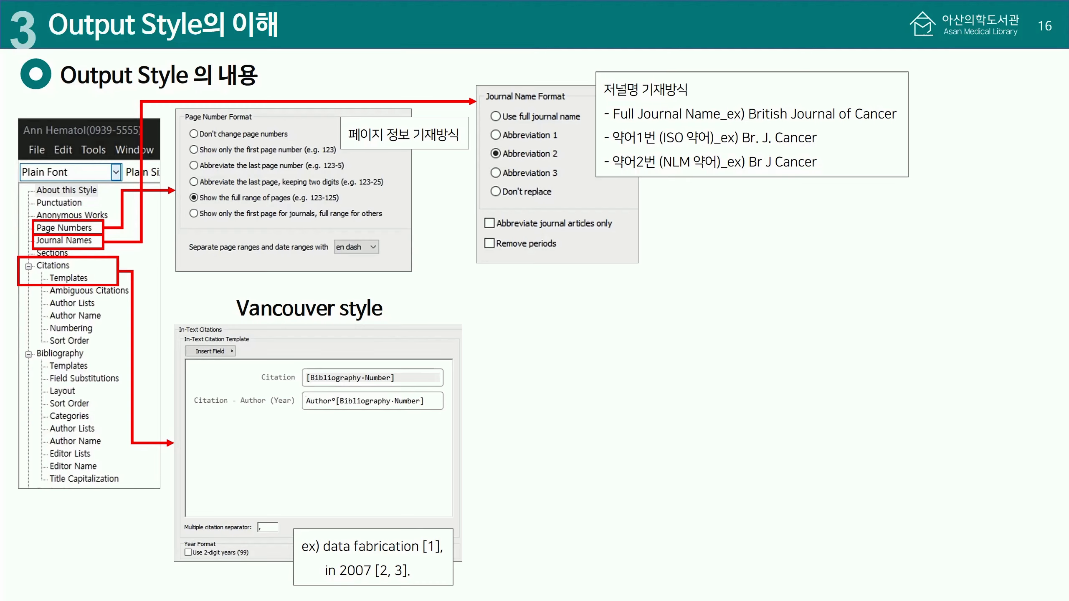
key(Right)
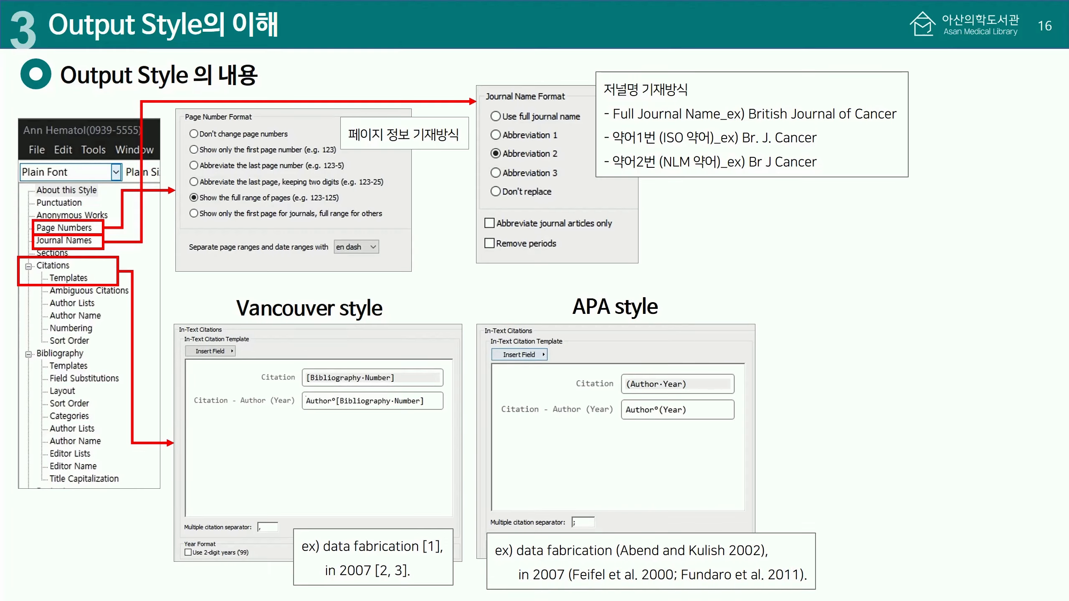
key(Right)
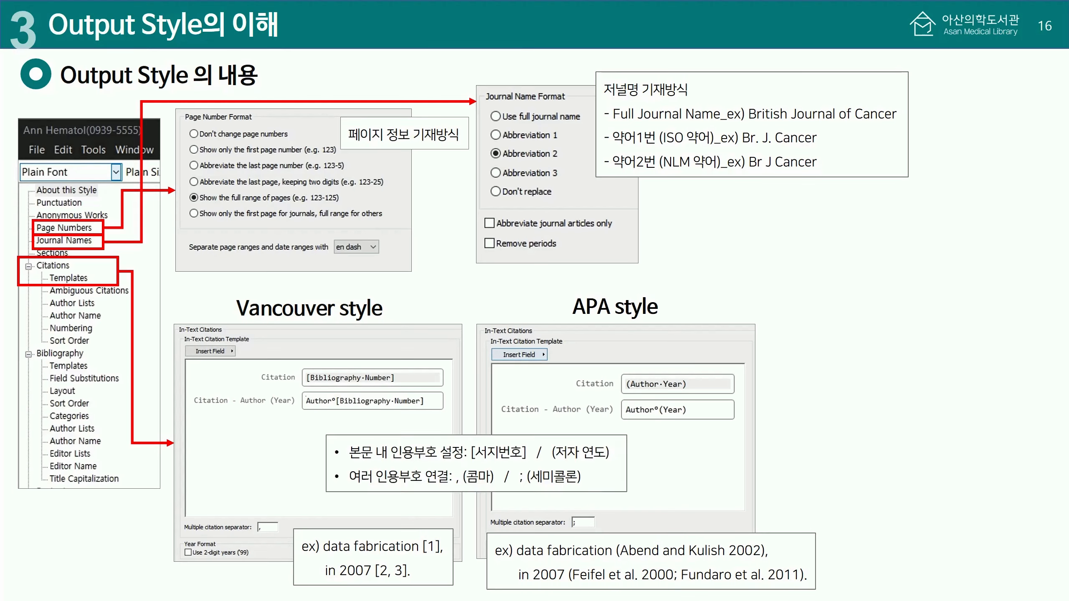
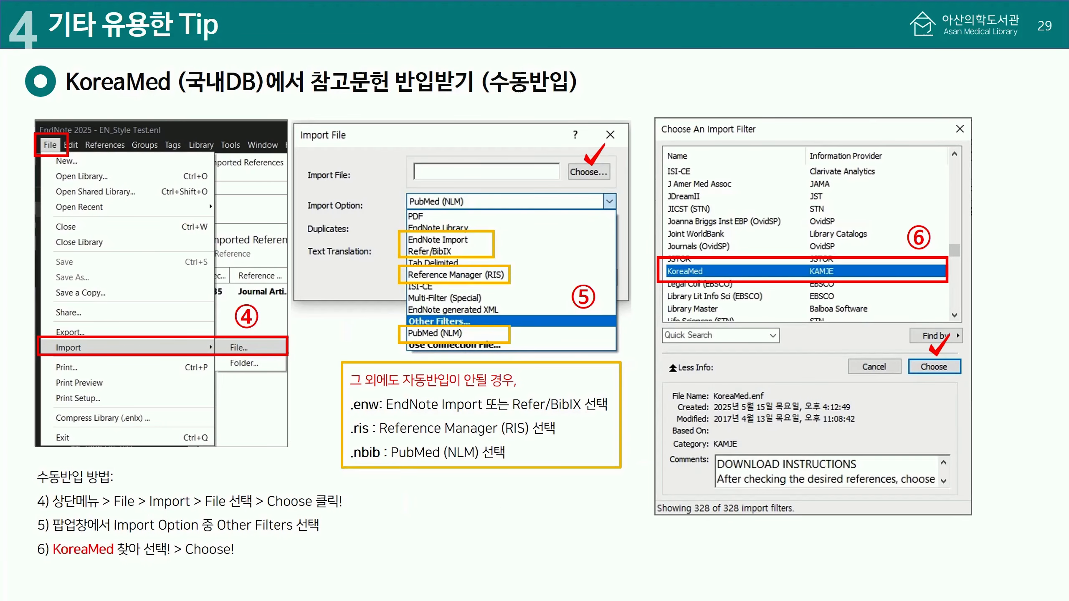
key(Right)
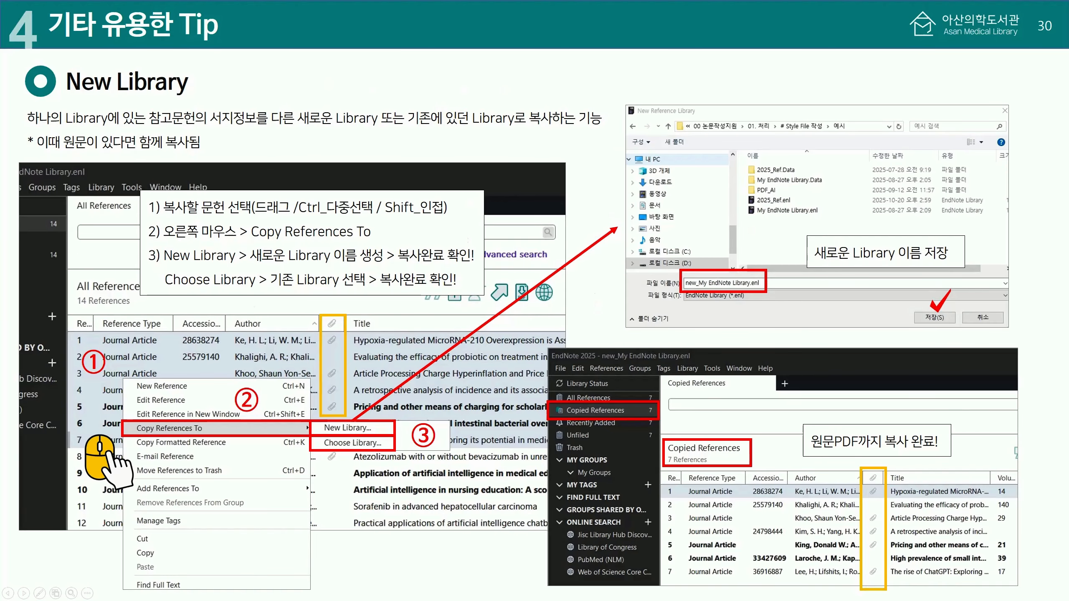
Switch to EndNote, show all references and select records 285, 2, 248, 8 and 170 together
key(alt+Tab)
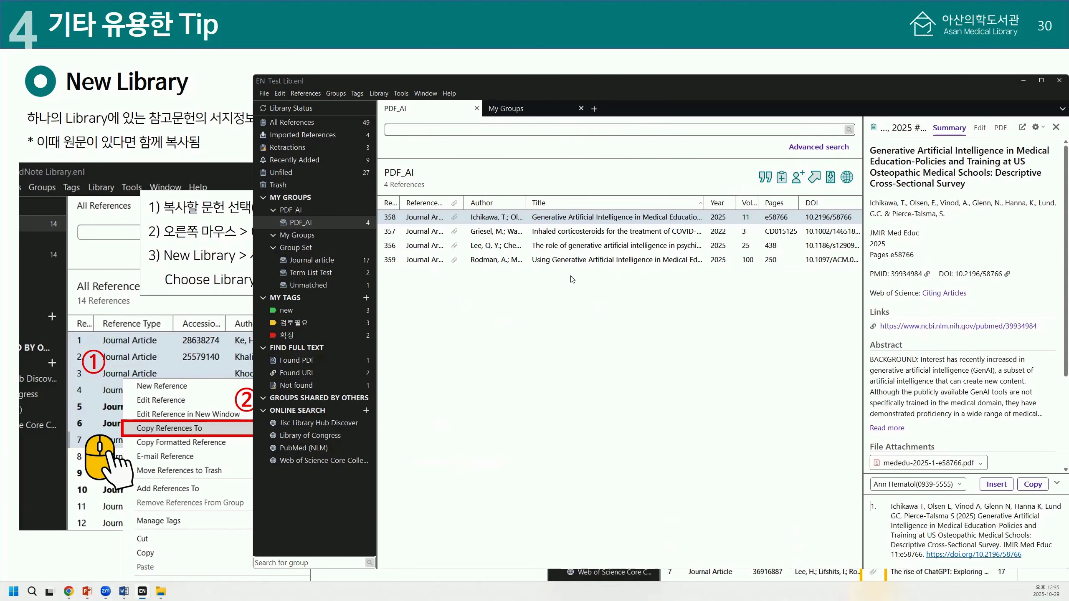
click(351, 126)
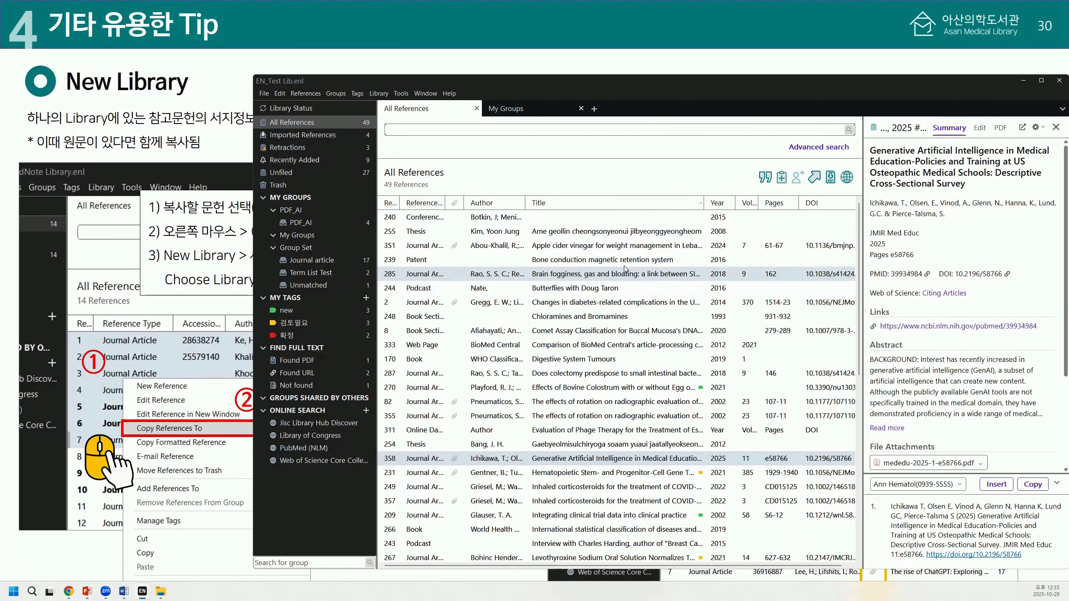
click(579, 274)
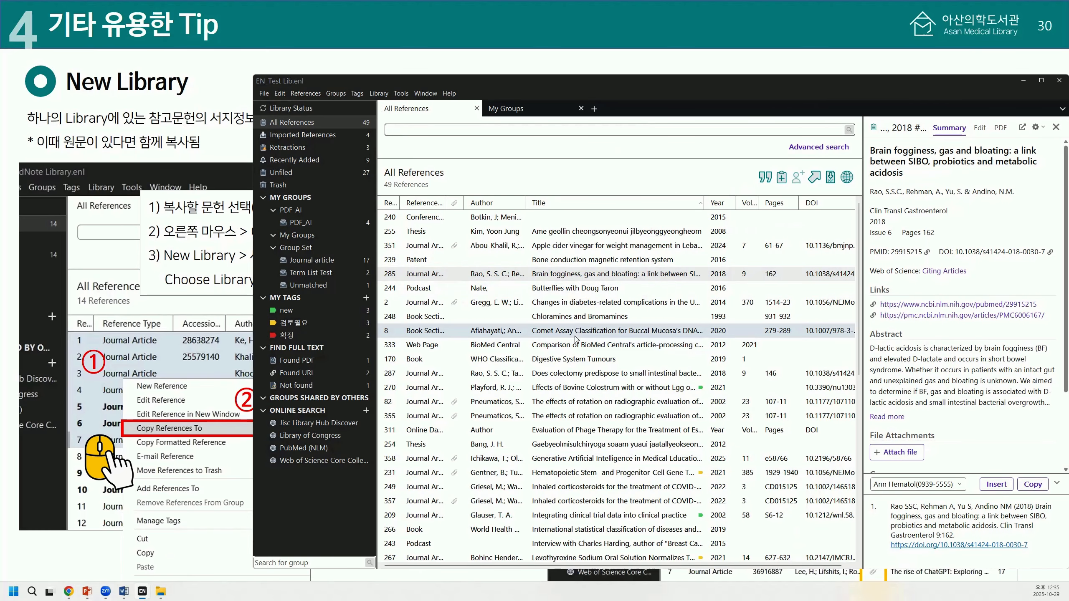
click(580, 303)
click(580, 276)
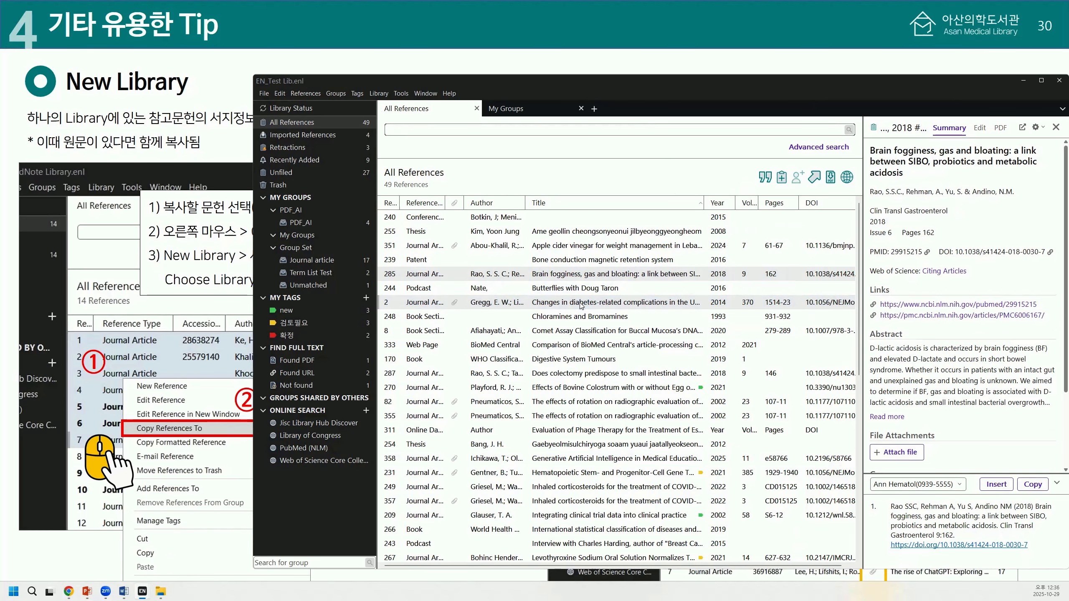
ctrl+click(582, 302)
ctrl+click(586, 331)
ctrl+click(587, 318)
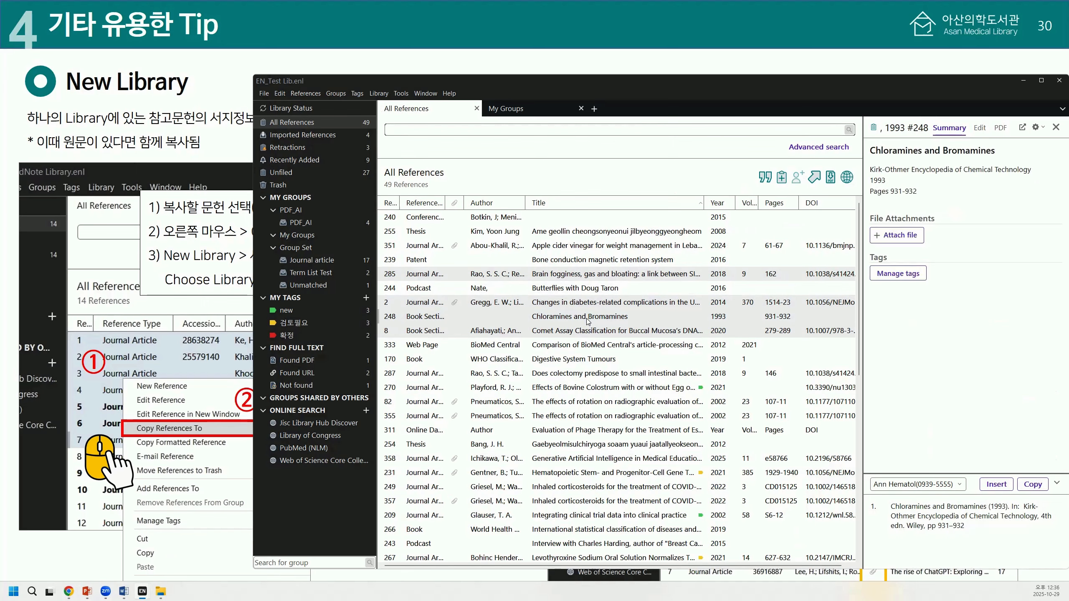
ctrl+click(576, 358)
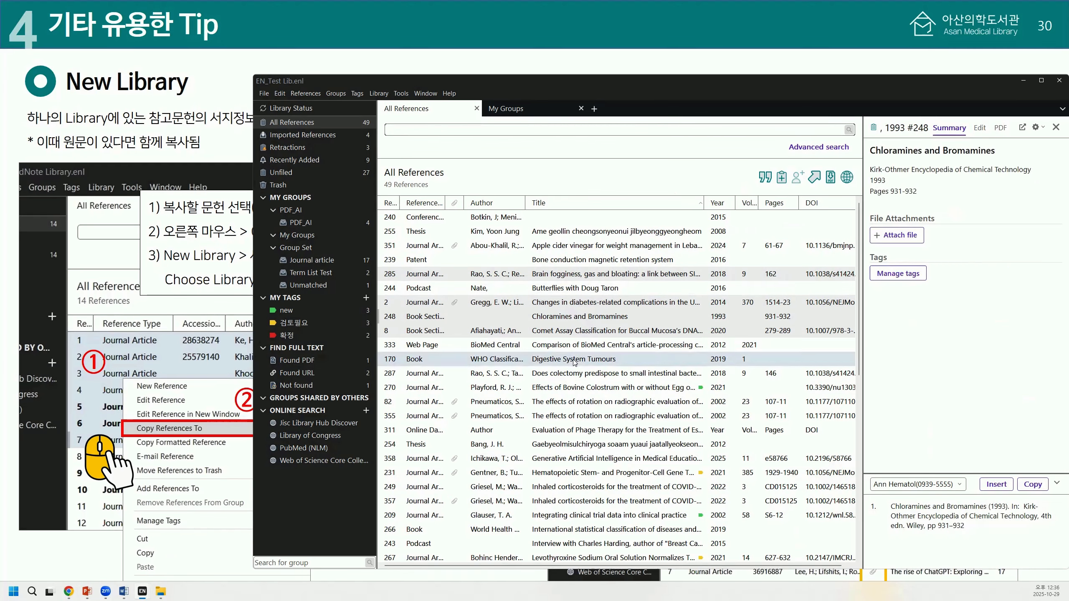
Copy the selected references to a new library named nnnnn in the 교육 folder
right_click(569, 314)
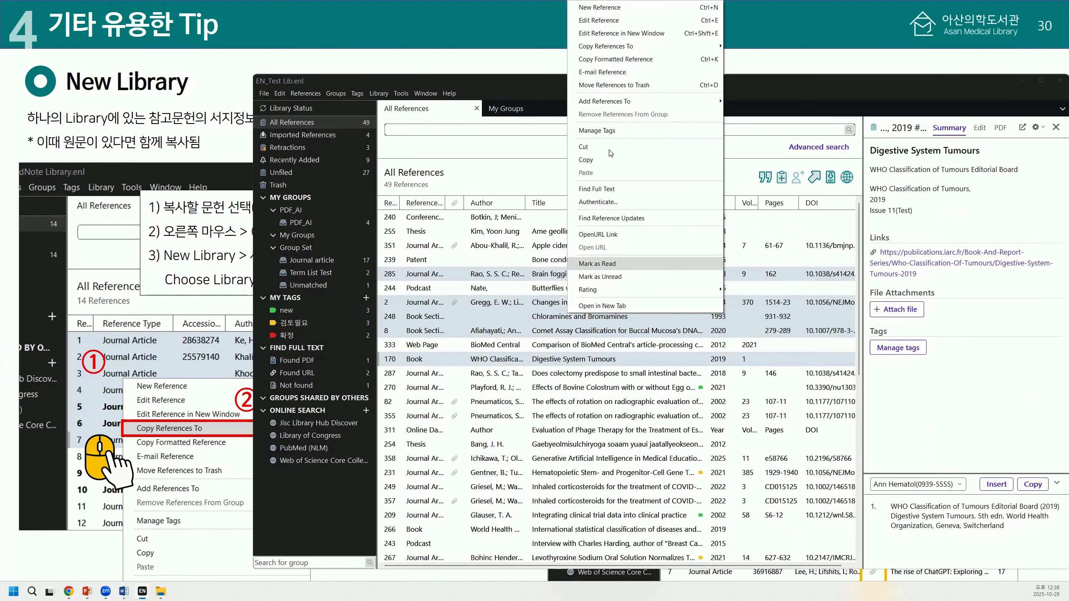
mouse_move(627, 48)
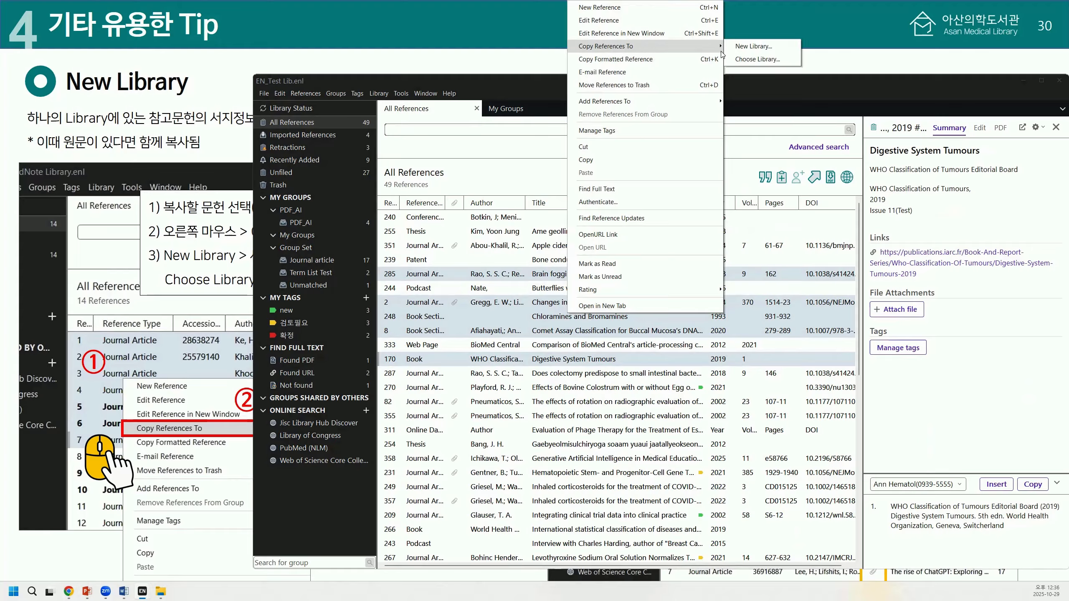
click(749, 48)
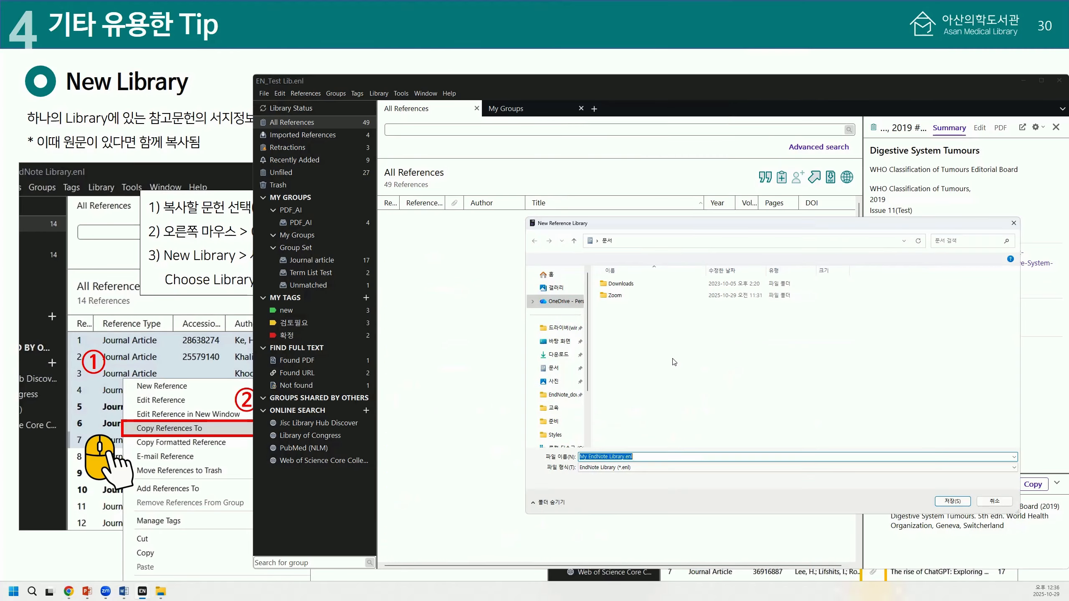
click(553, 408)
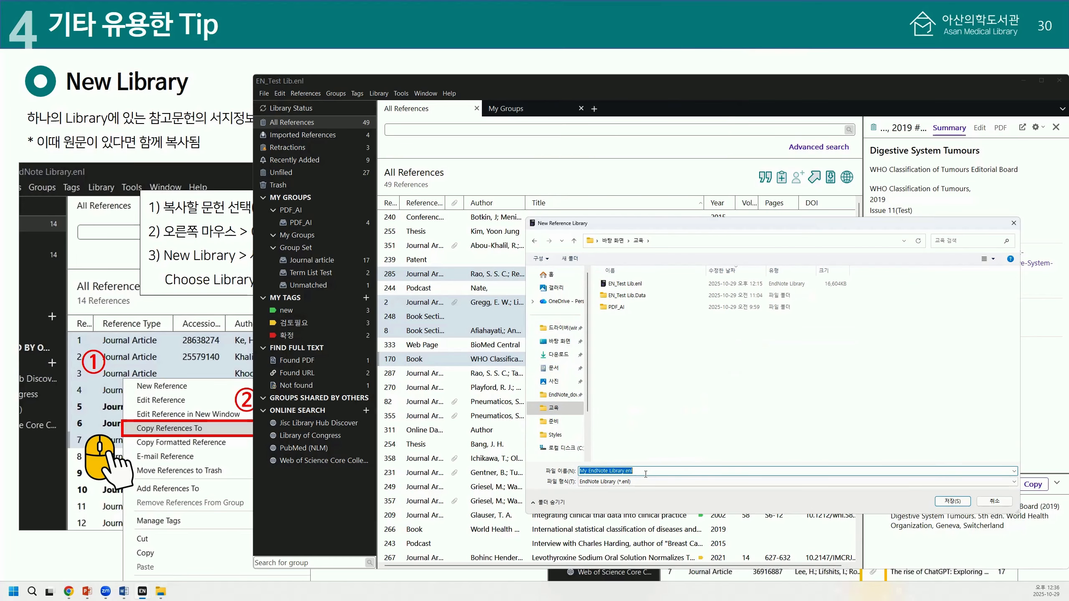
text(nnnnn)
click(953, 501)
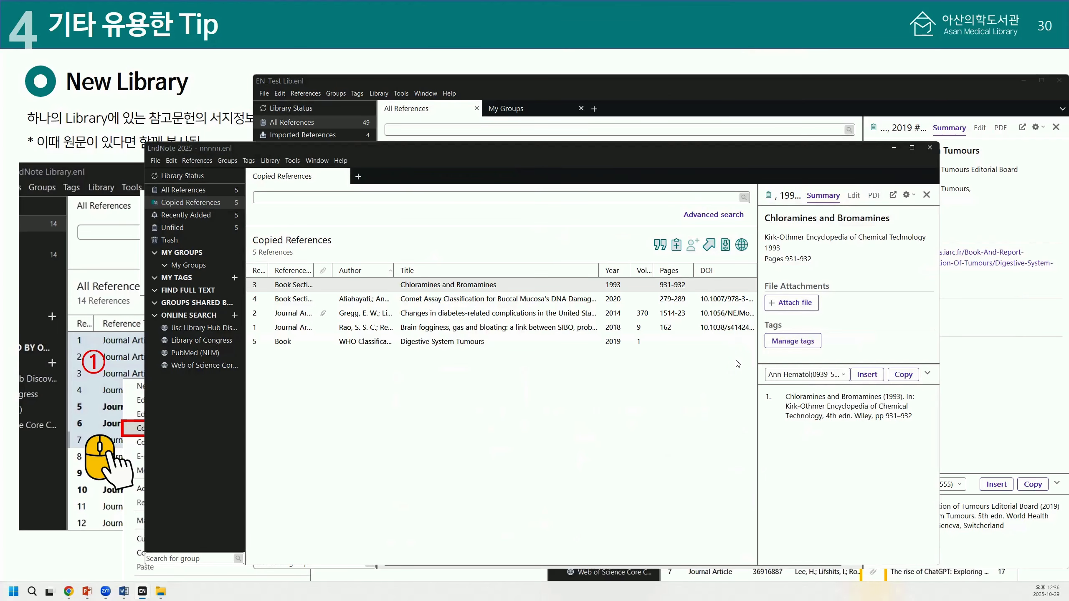
Review the copied records in the nnnnn library and view the PDF attached to the diabetes-related complications article without the Research Assistant
click(400, 303)
click(402, 317)
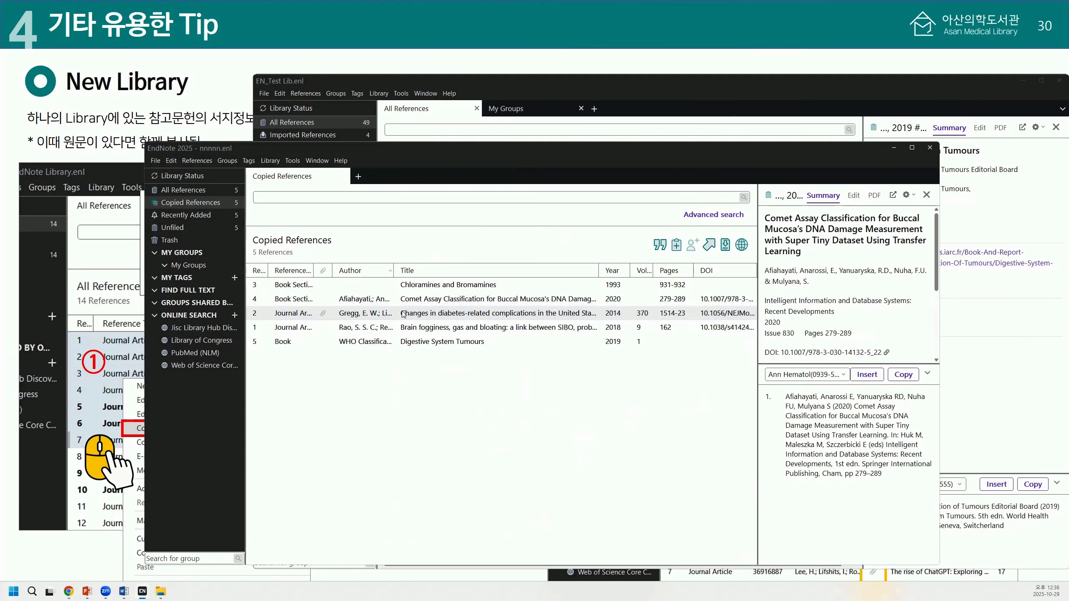
click(402, 330)
click(402, 342)
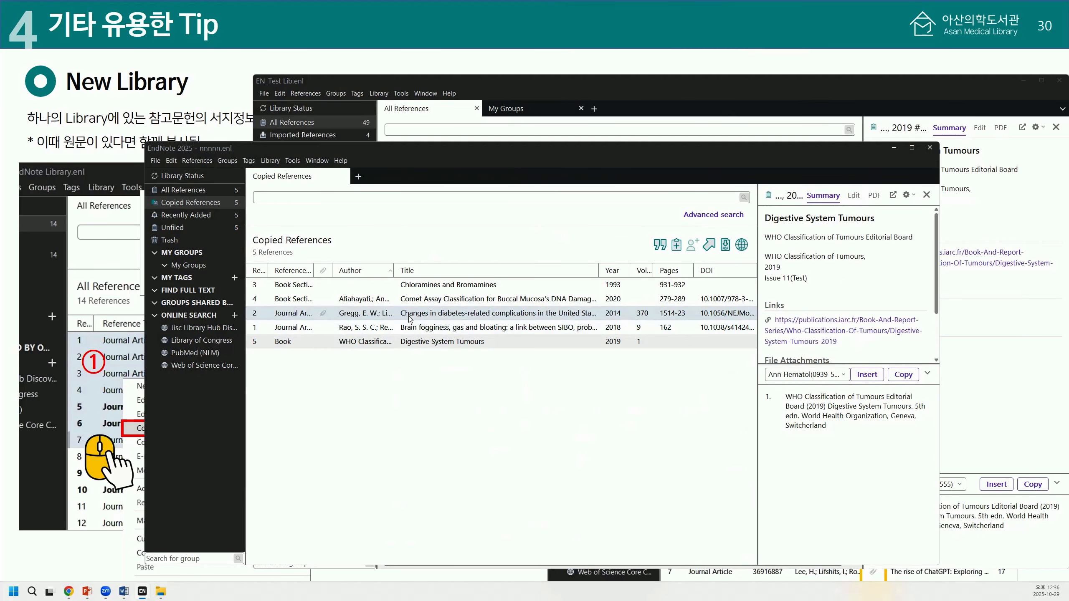
click(409, 313)
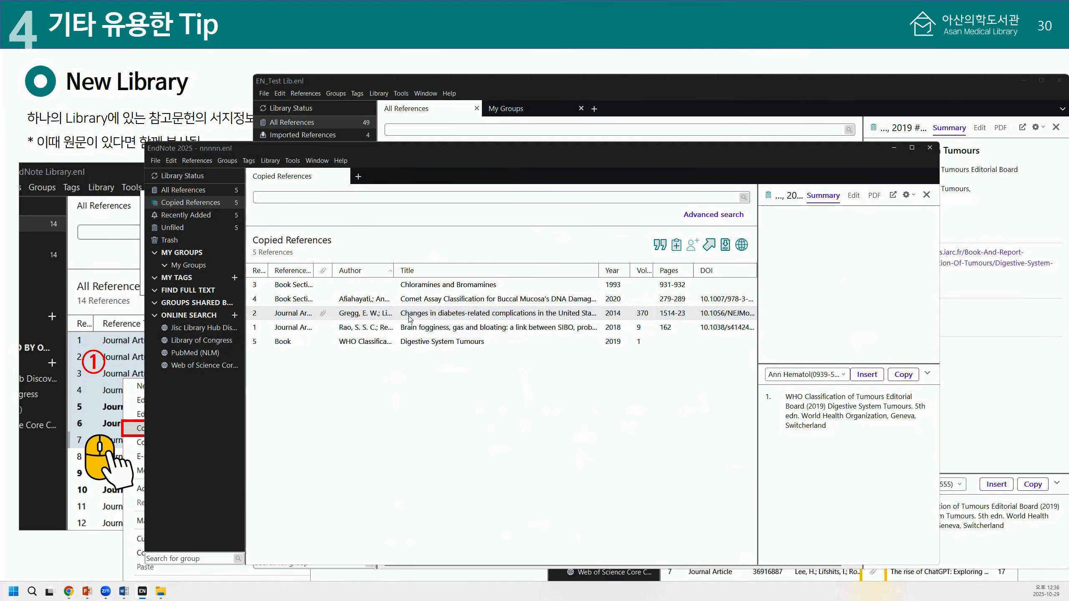
click(874, 196)
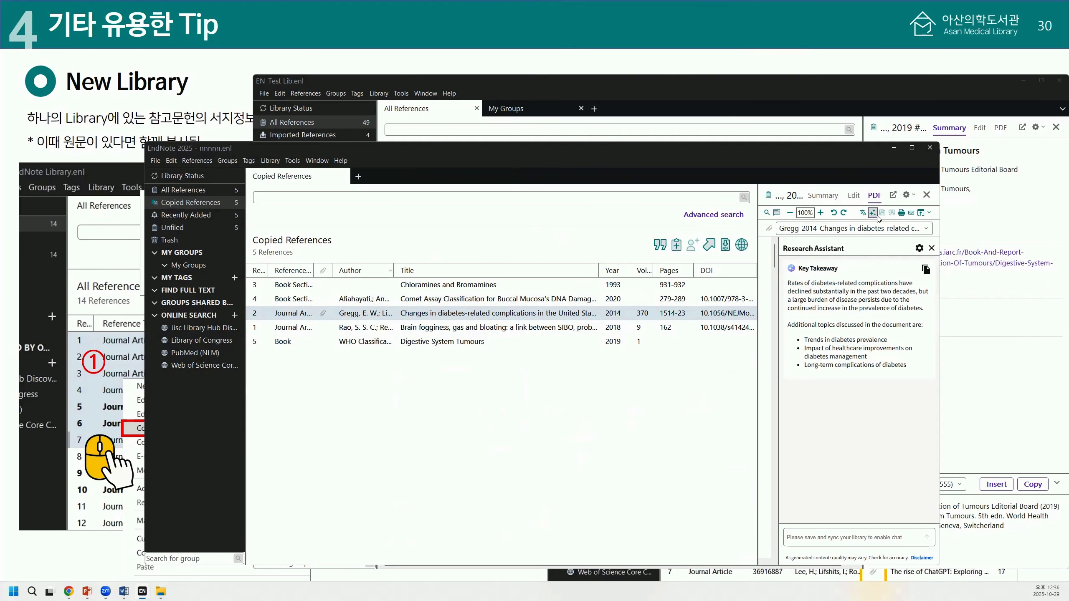
click(873, 213)
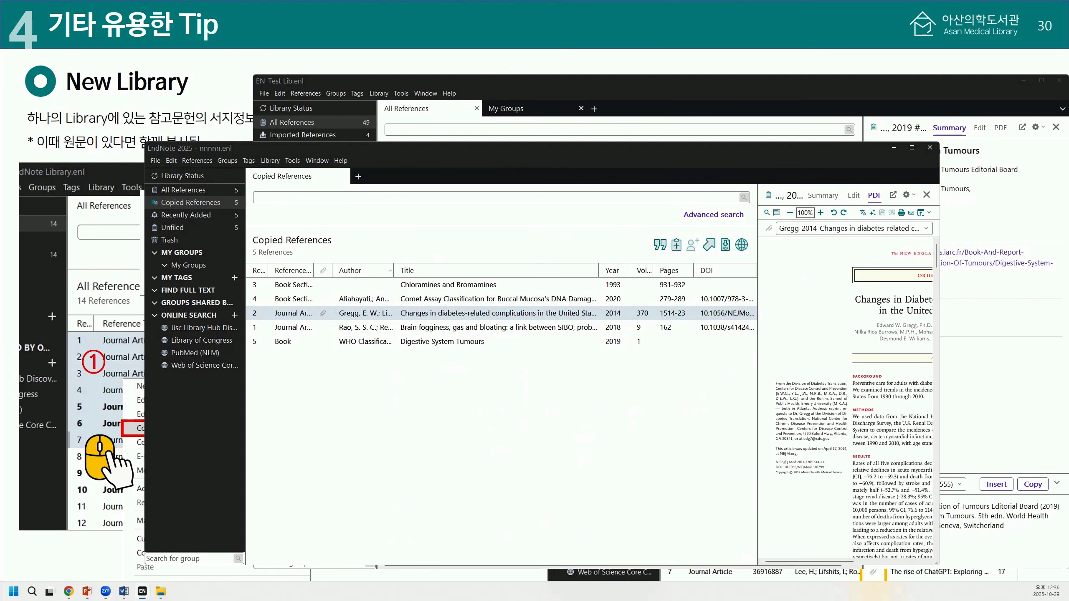
Switch to File Explorer and check the 교육 folder for the nnnnn.enl file and the nnnnn.Data folder
key(alt+Tab)
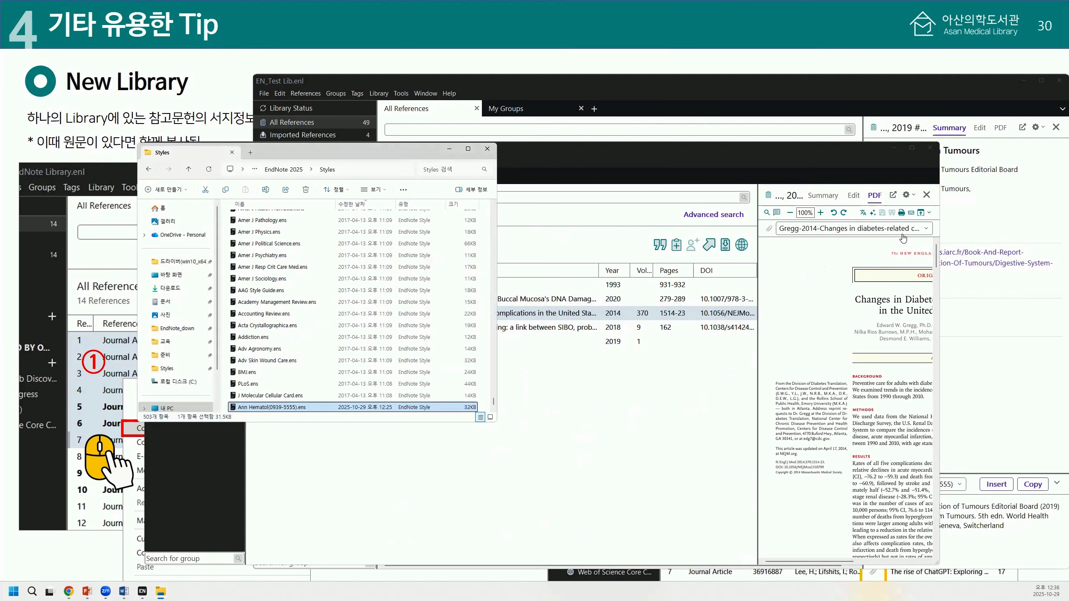
click(184, 344)
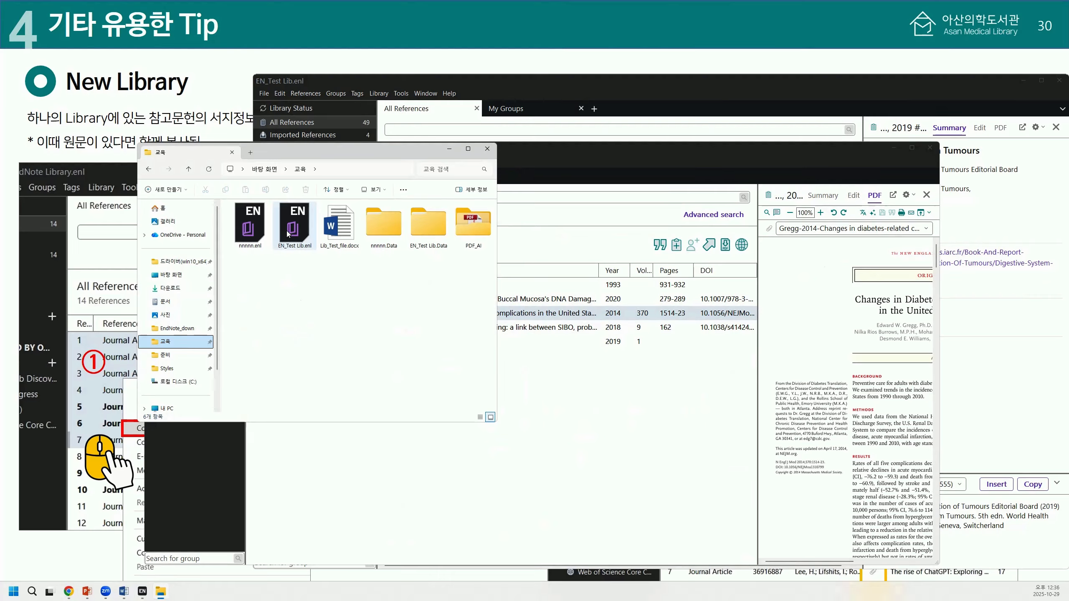
click(248, 229)
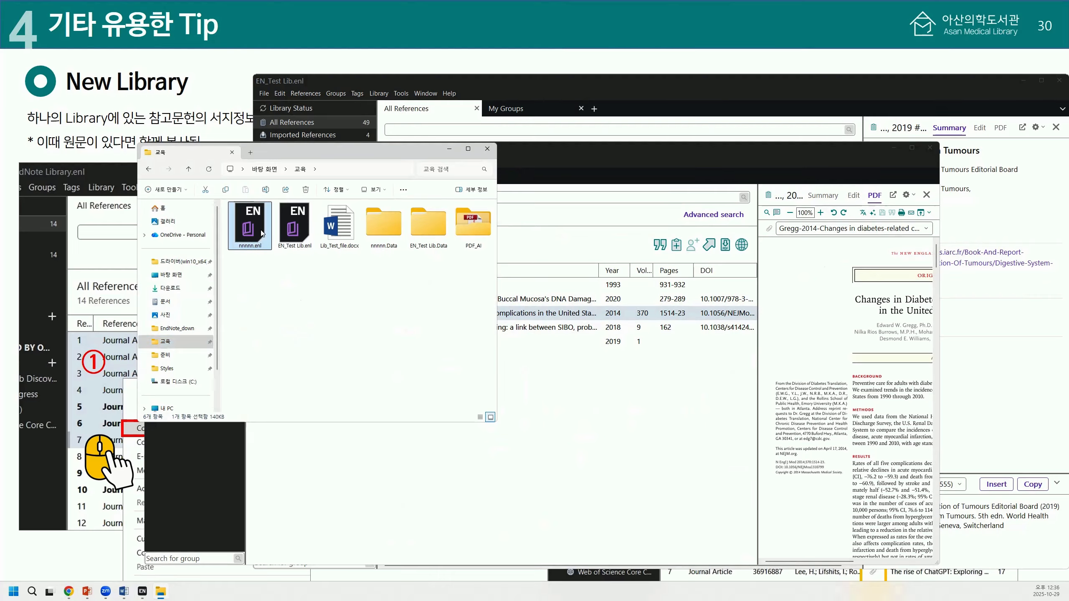
click(377, 231)
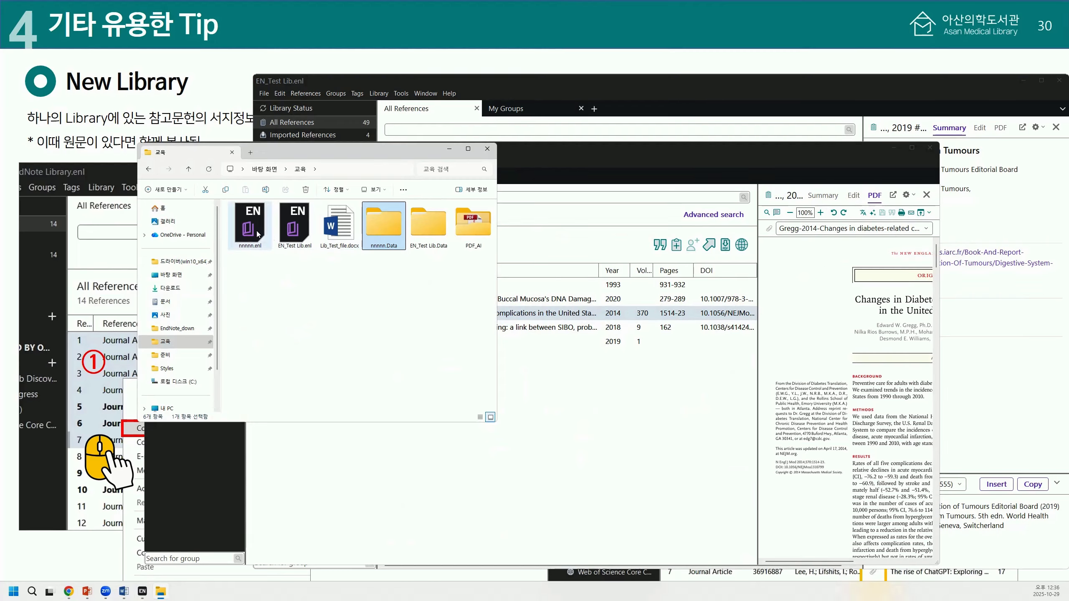
Switch to EndNote, close the nnnnn library, and narrow the EN_Test Lib window so more of the Word document beside it shows
click(582, 431)
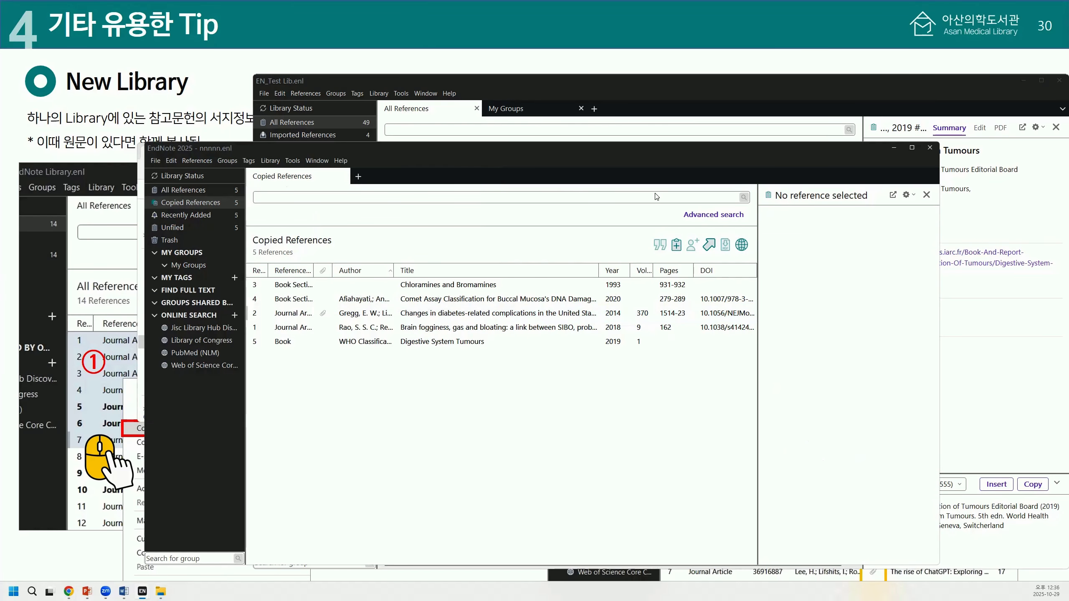
drag(641, 152, 699, 143)
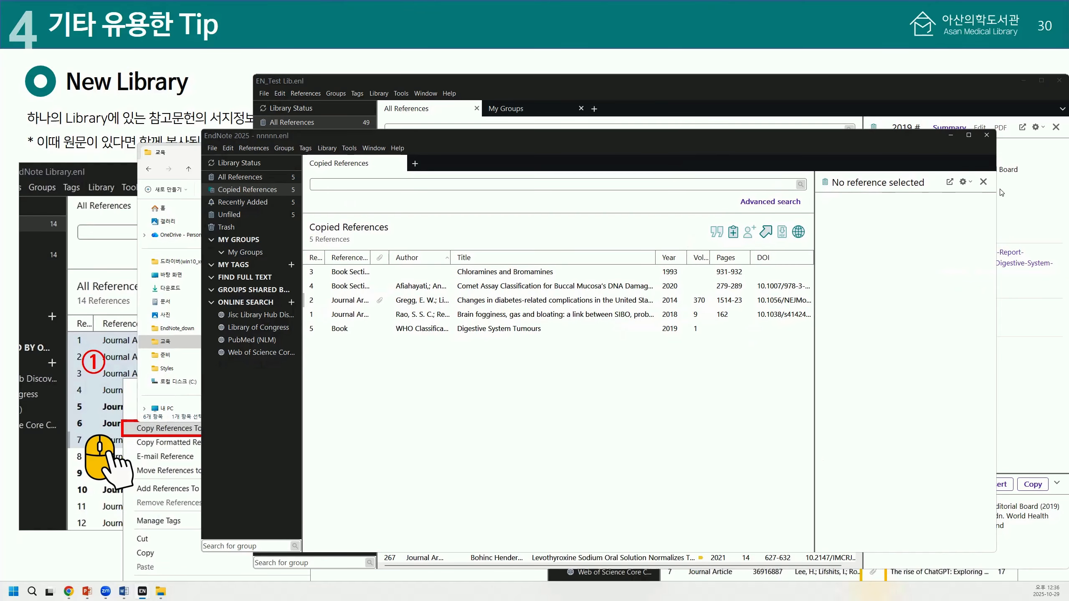
click(990, 135)
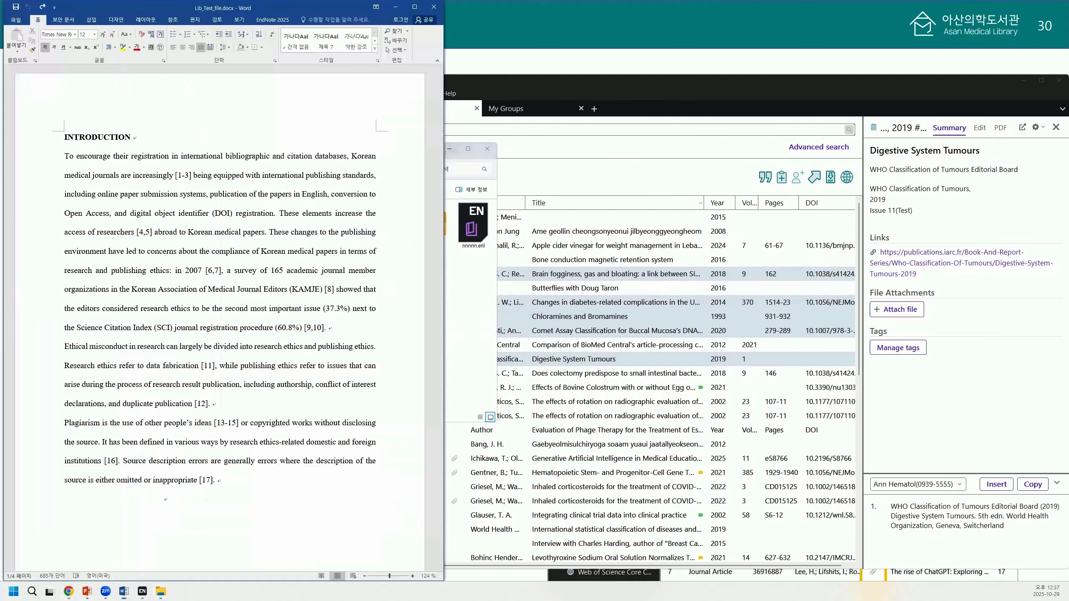
click(728, 86)
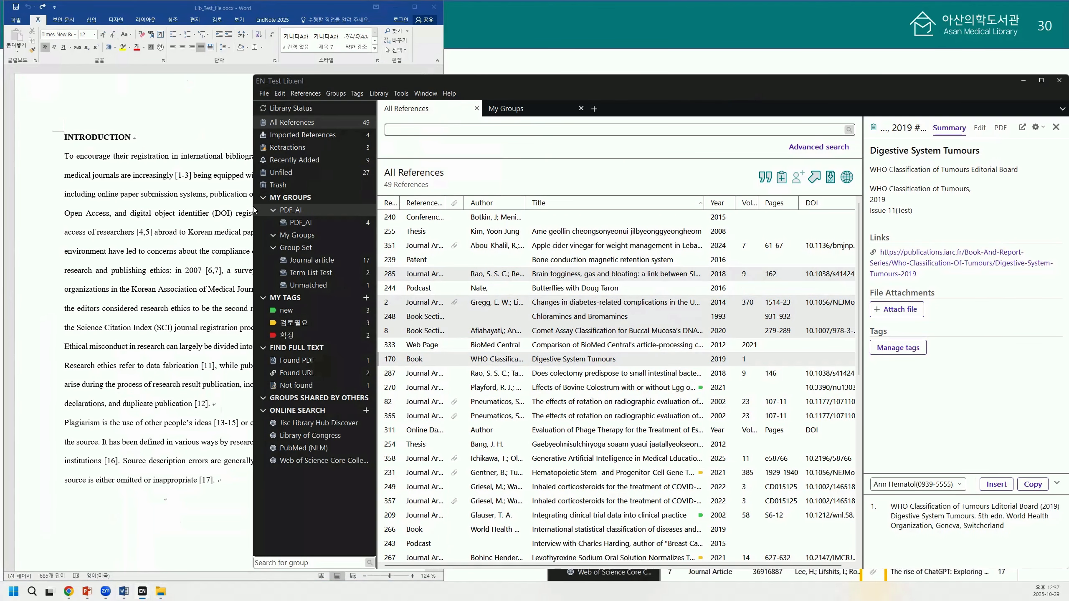
drag(254, 209, 370, 223)
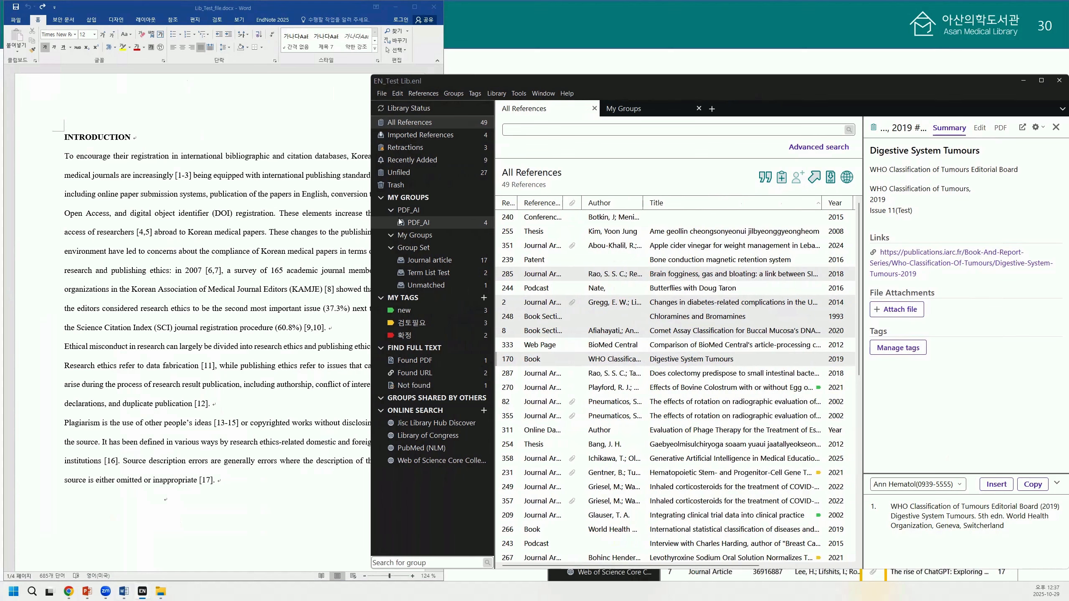
Switch to Lib_Test_file.docx in Word, select all its text, and examine the in-text citation fields and the reference list
click(301, 105)
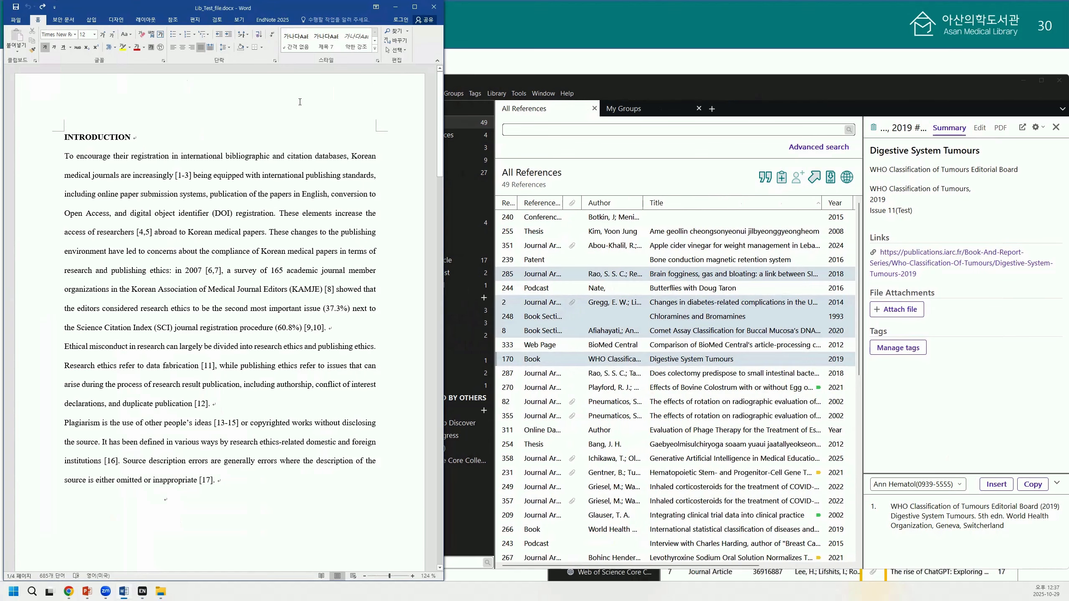
key(ctrl+a)
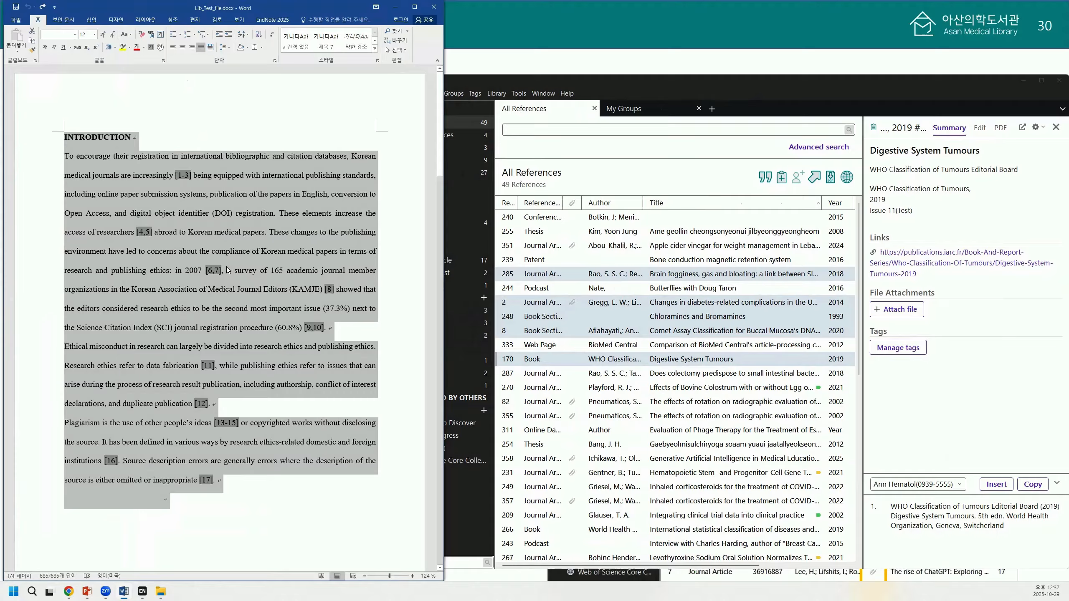
scroll(241, 263, down, 3)
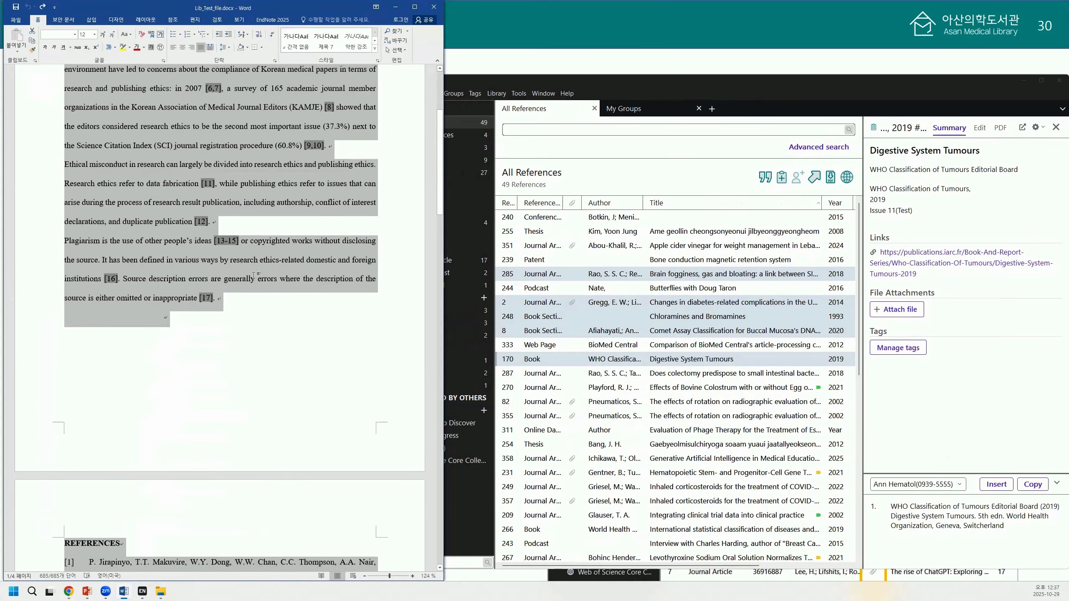
scroll(253, 276, down, 12)
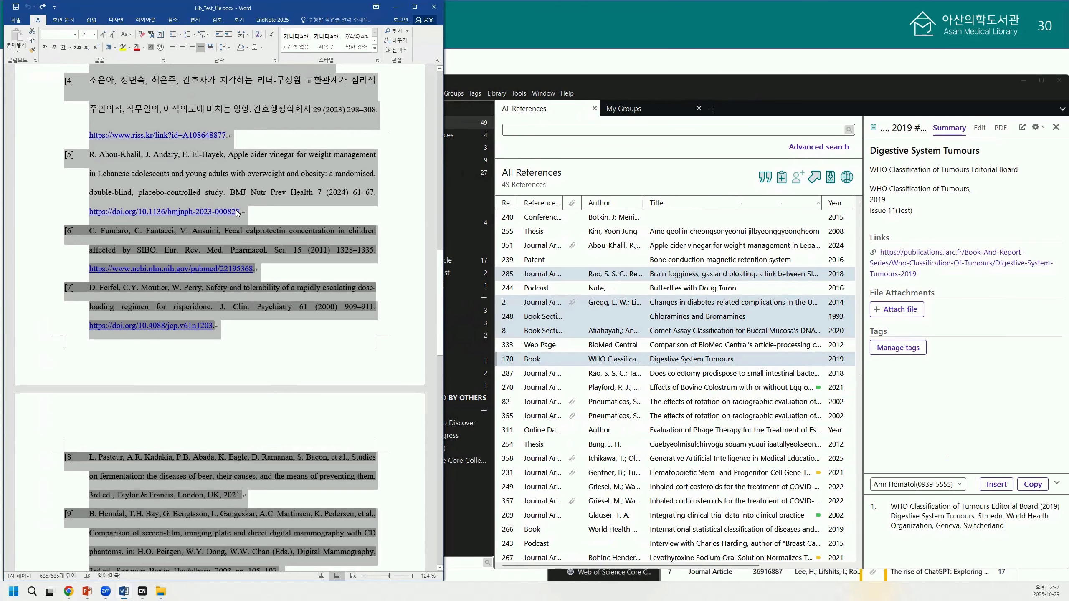
scroll(337, 306, down, 3)
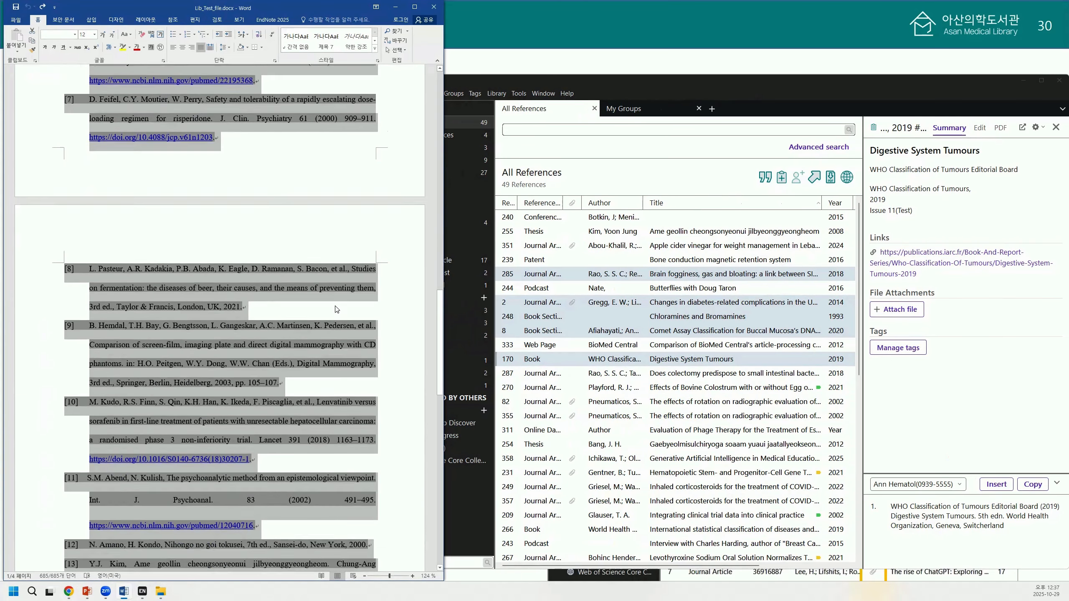
scroll(336, 309, down, 4)
scroll(336, 309, up, 7)
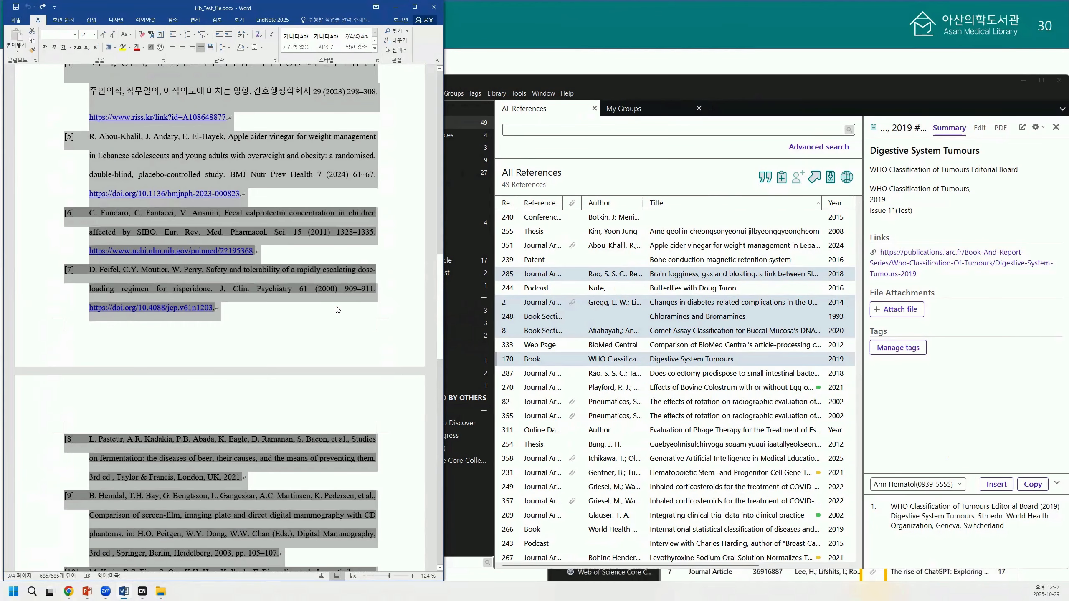
scroll(338, 309, up, 15)
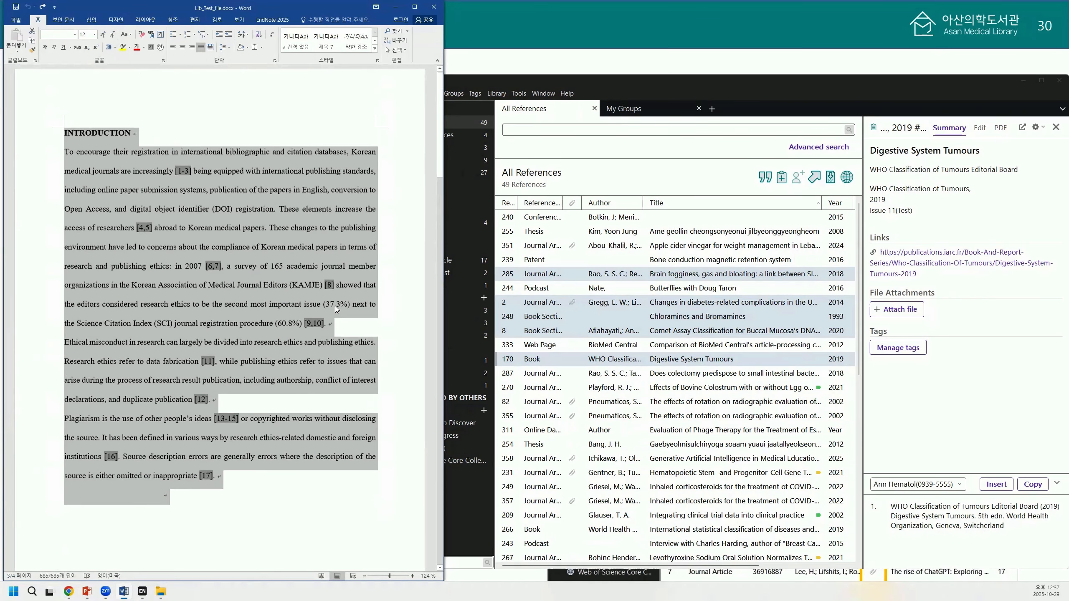
click(174, 131)
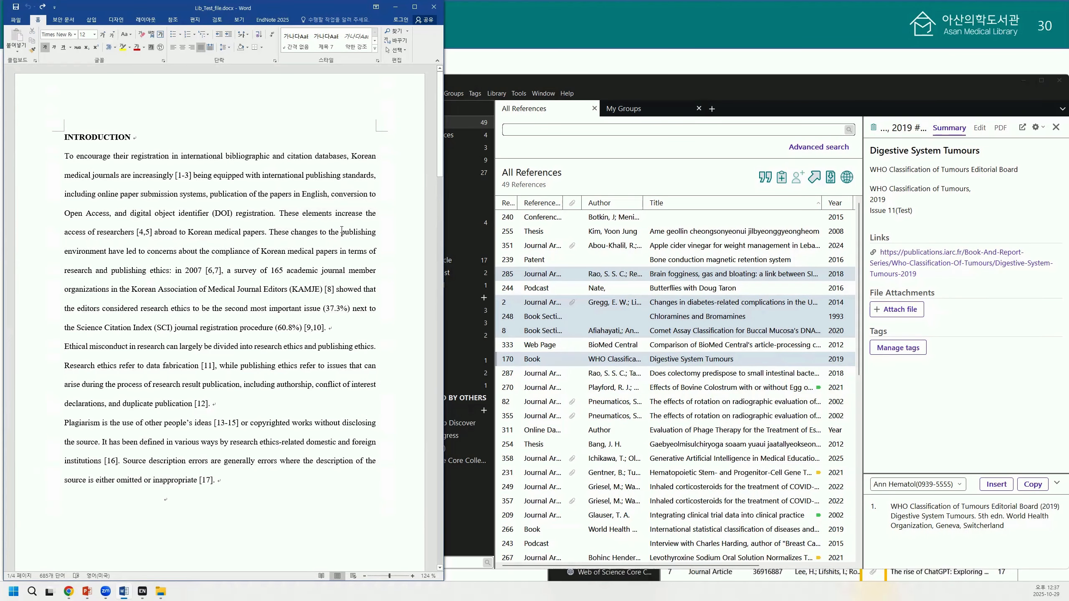
click(513, 80)
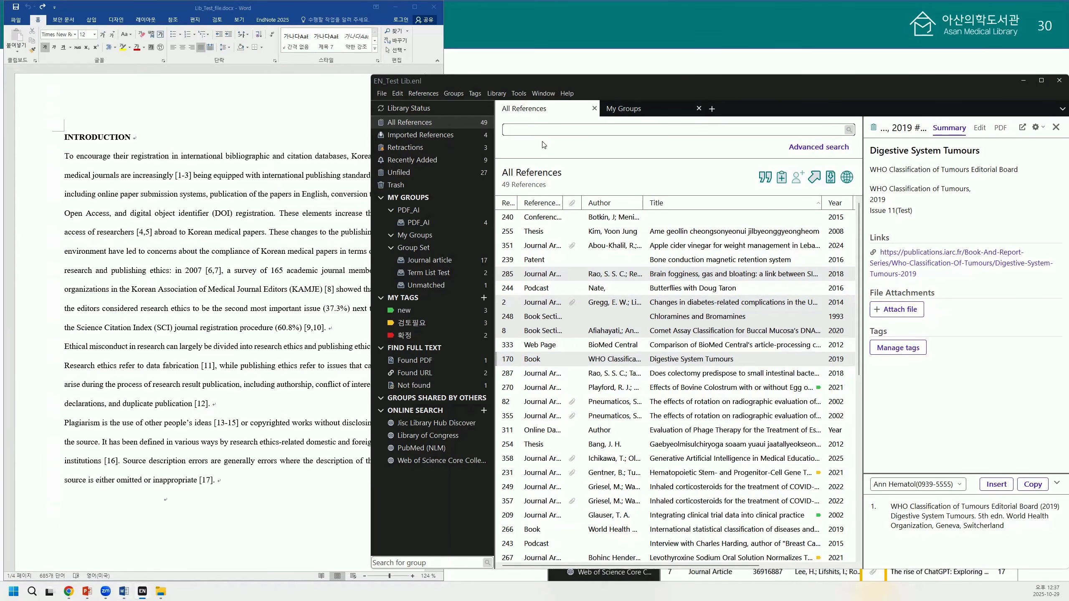
click(288, 96)
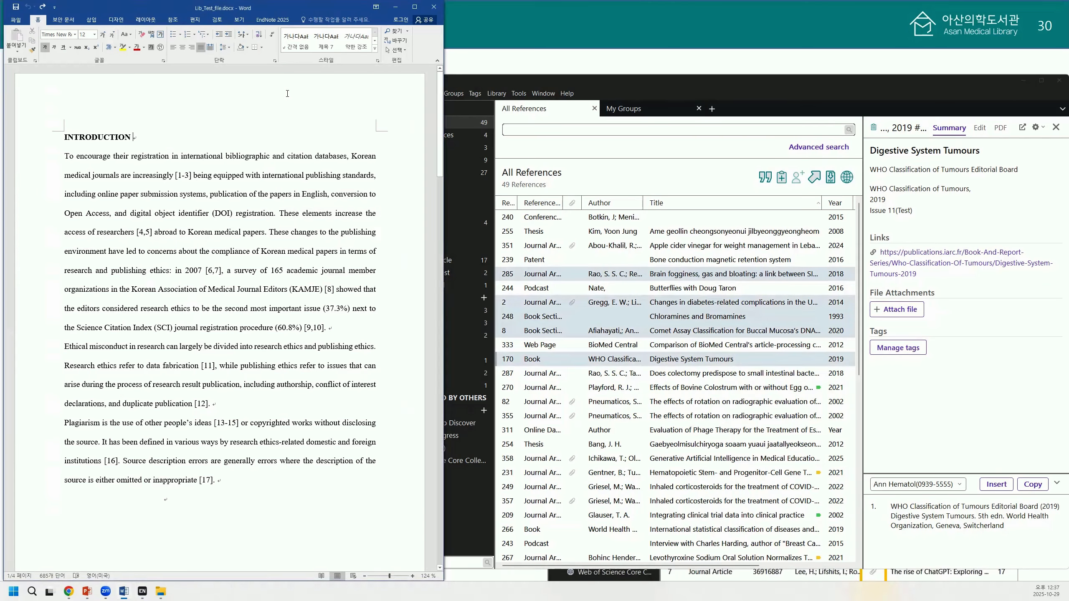
click(473, 80)
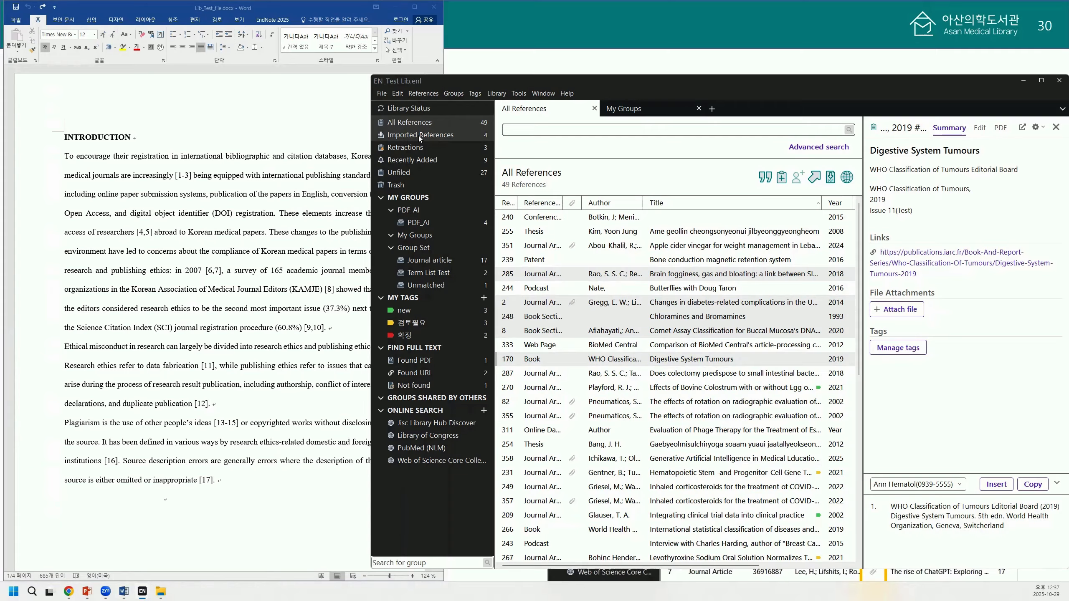
Update the Word document's citations and bibliography in the Ann Hematol(0939-5555) style, and show the Lib_Test_file.docx group in EndNote
click(272, 20)
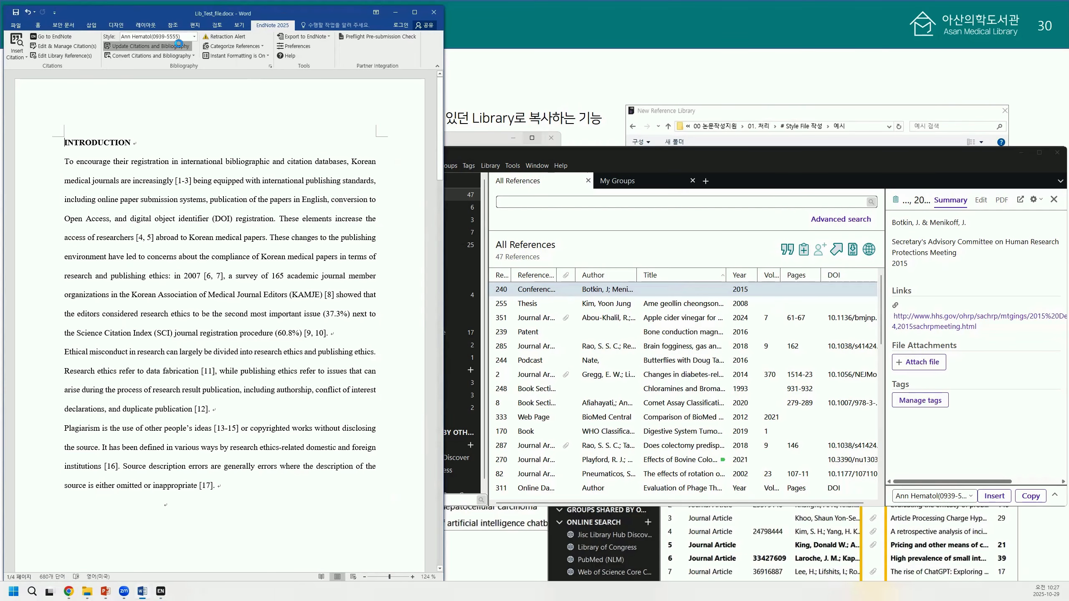
click(434, 206)
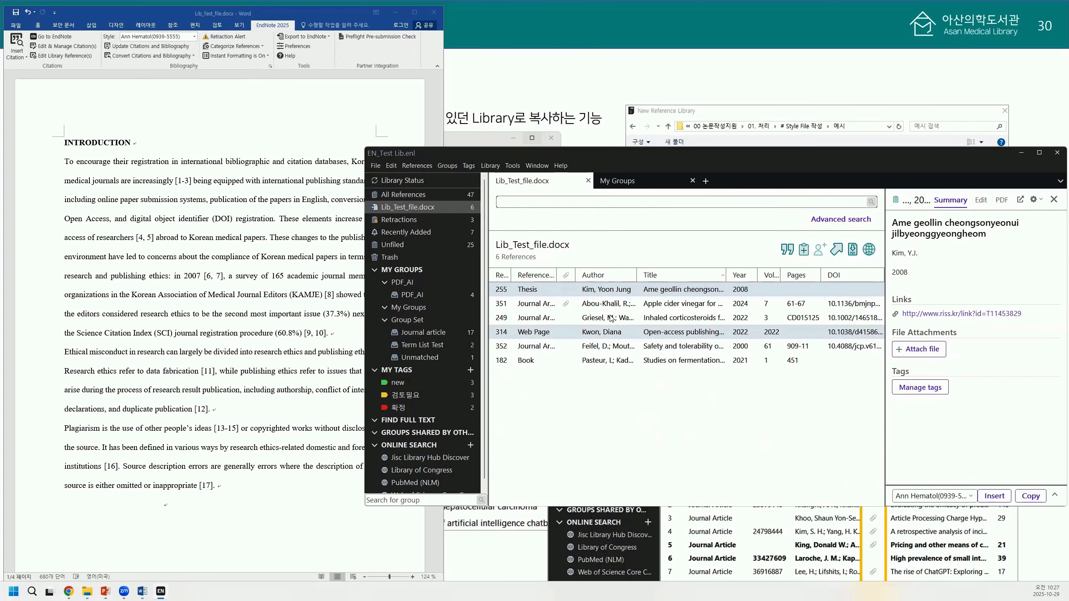
Return to the Word document, go to the end of its reference list, and select the entire document
click(260, 182)
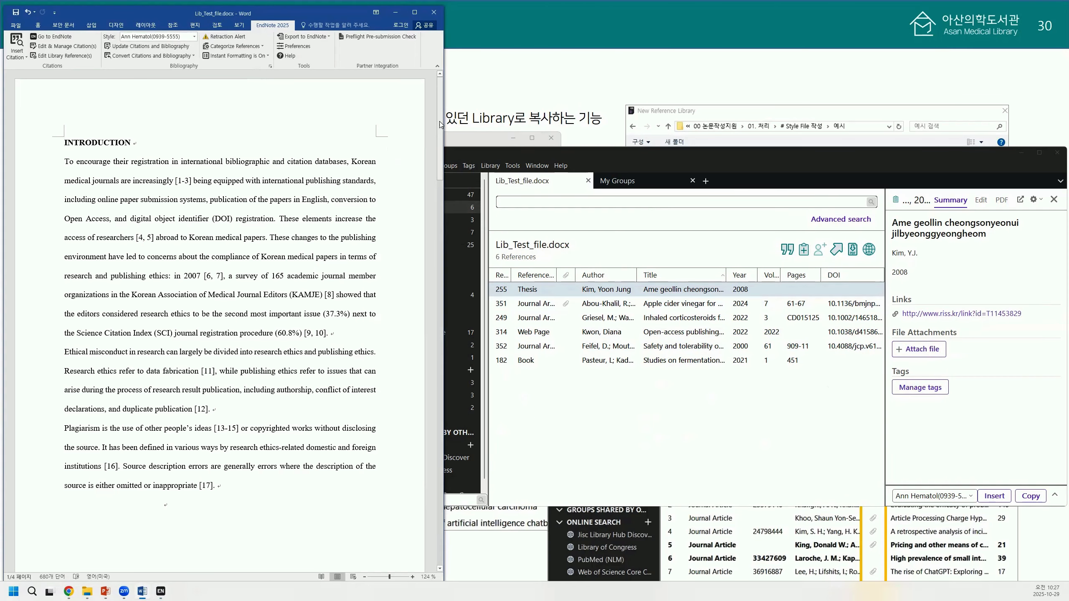
drag(441, 126, 443, 463)
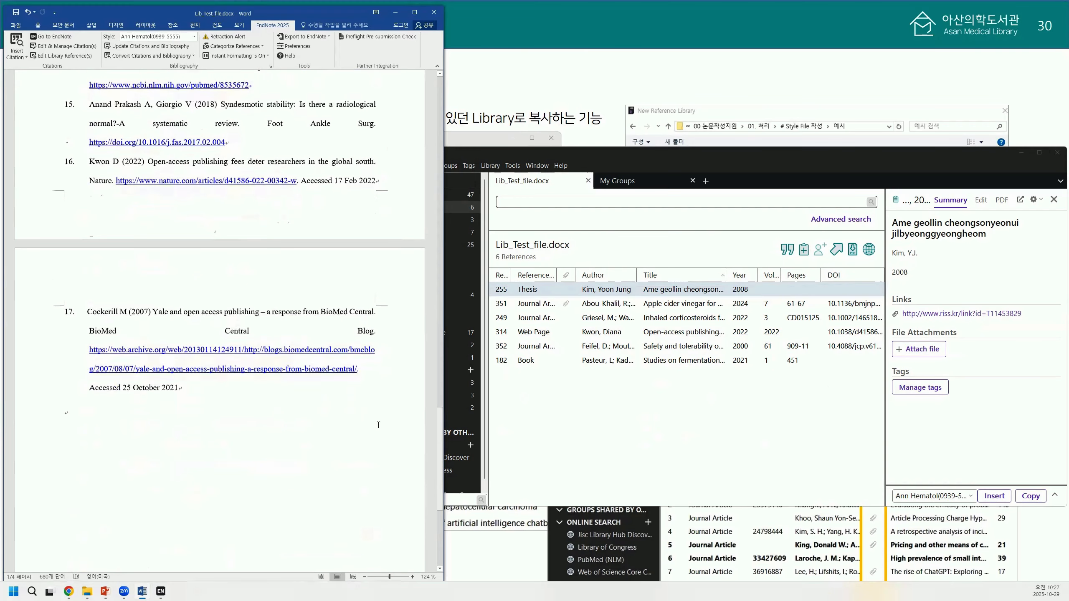
click(257, 351)
key(ctrl+a)
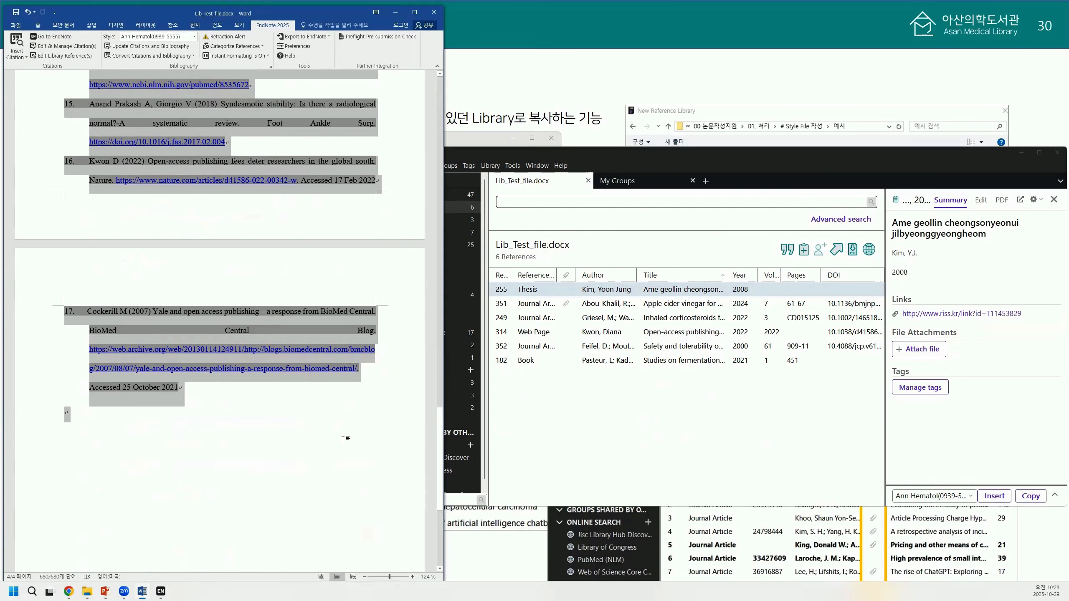
Return to the beginning of the Word document, clear the selection, and check the Lib_Test_file.docx group in EndNote
scroll(343, 441, up, 15)
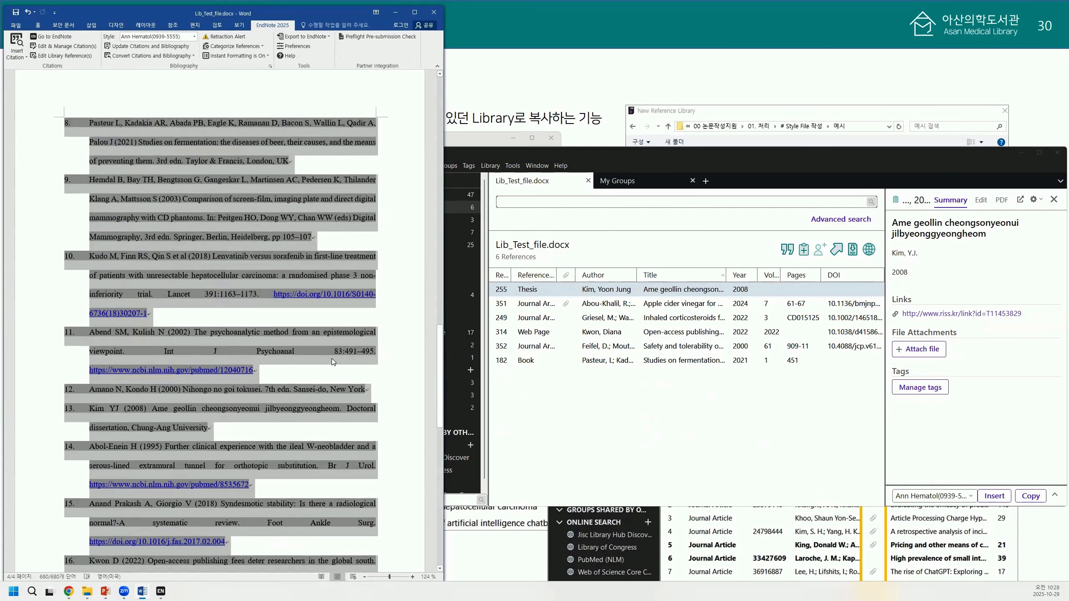
scroll(335, 351, up, 20)
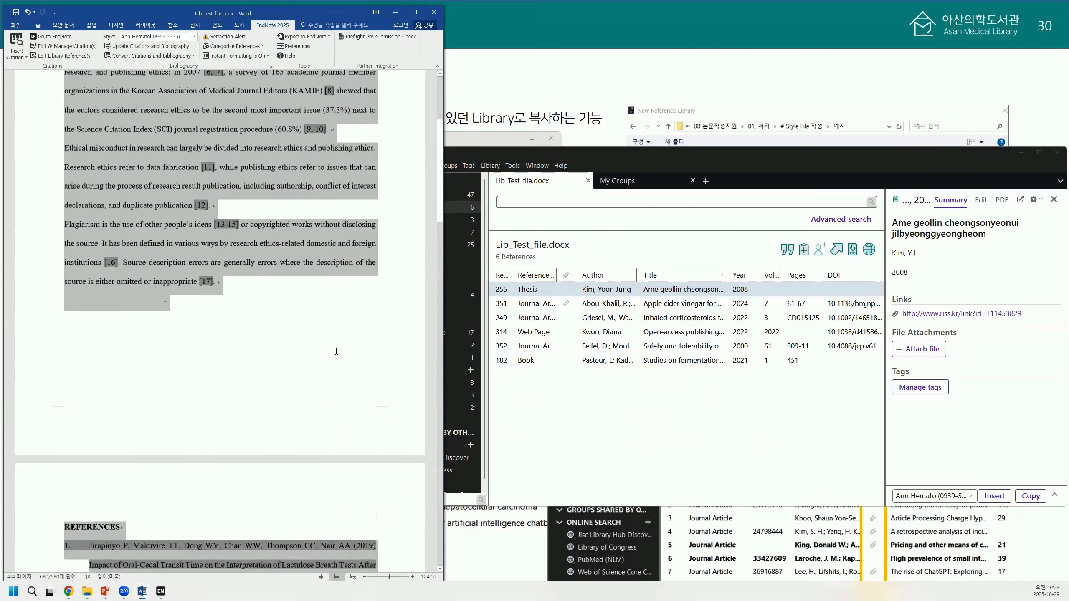
click(172, 133)
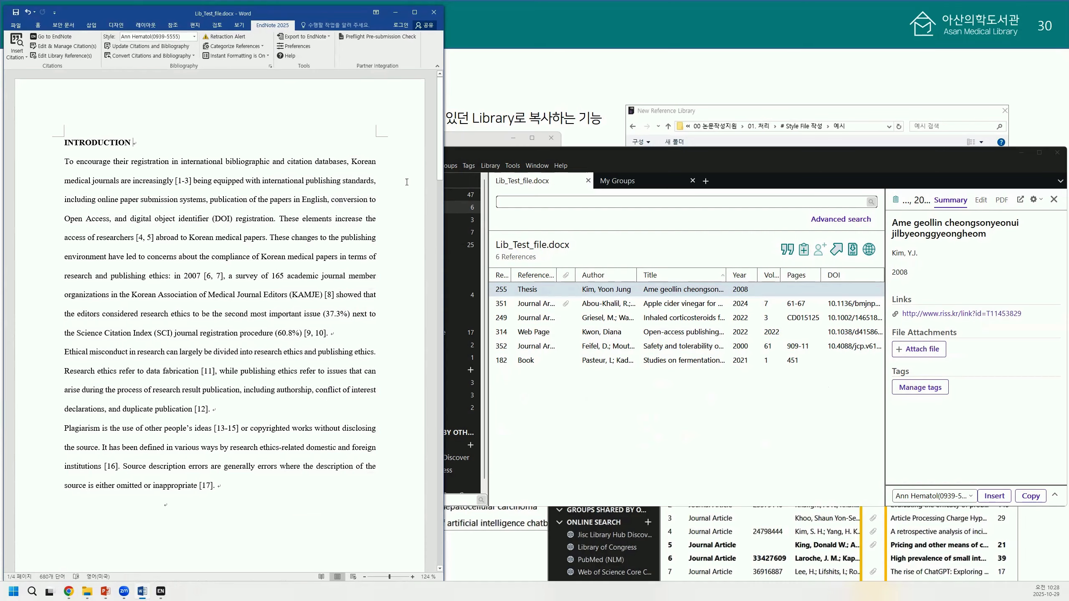
click(513, 154)
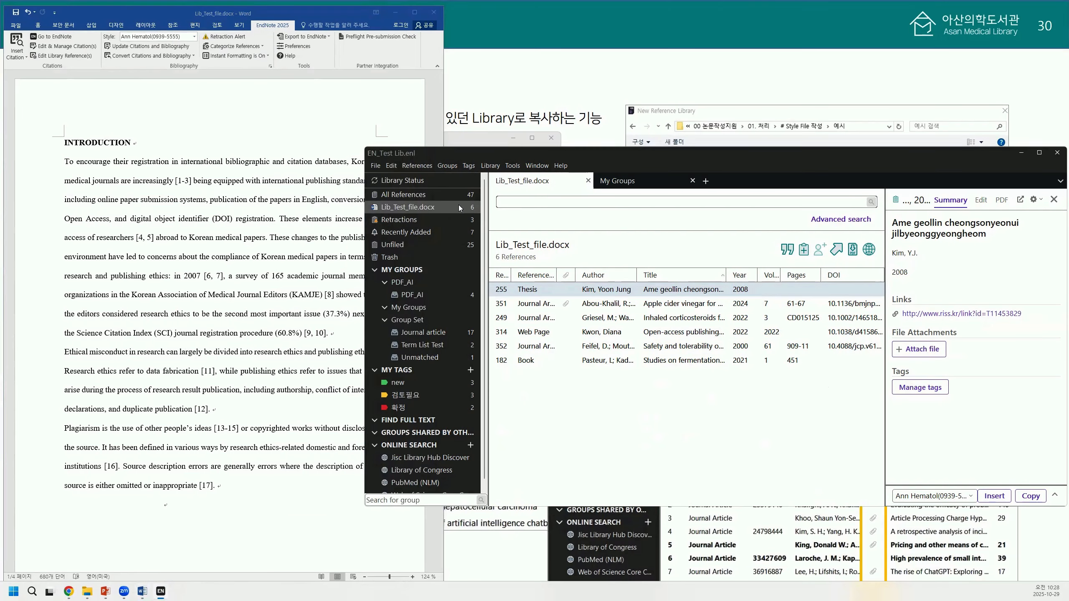
click(261, 145)
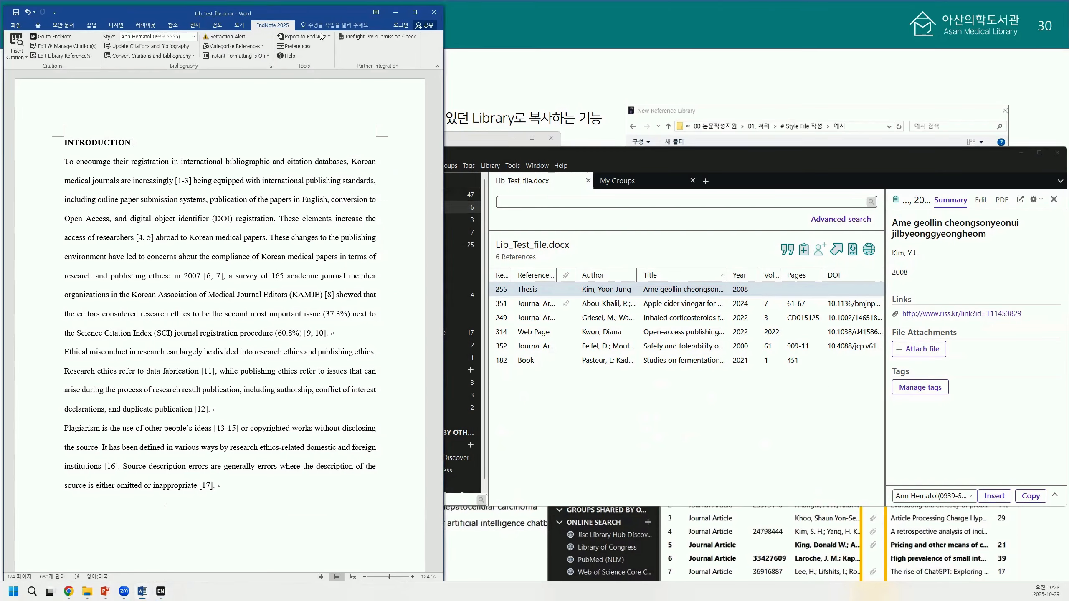
Examine which library each of the Word document's citations comes from, using an enlarged Edit & Manage Citations list
click(89, 48)
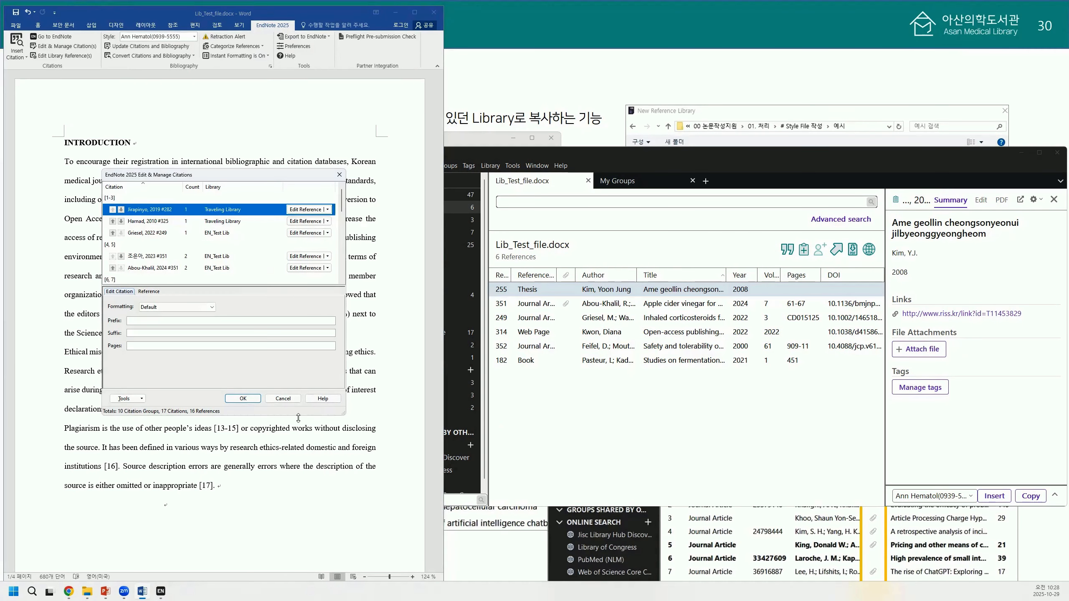
drag(299, 418, 298, 531)
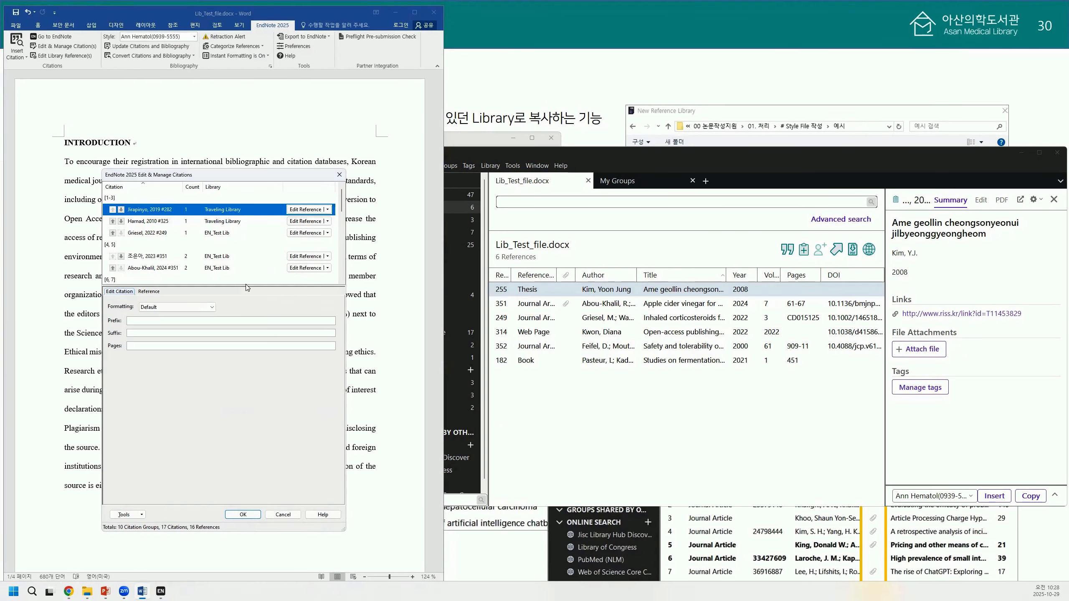
drag(248, 286, 253, 418)
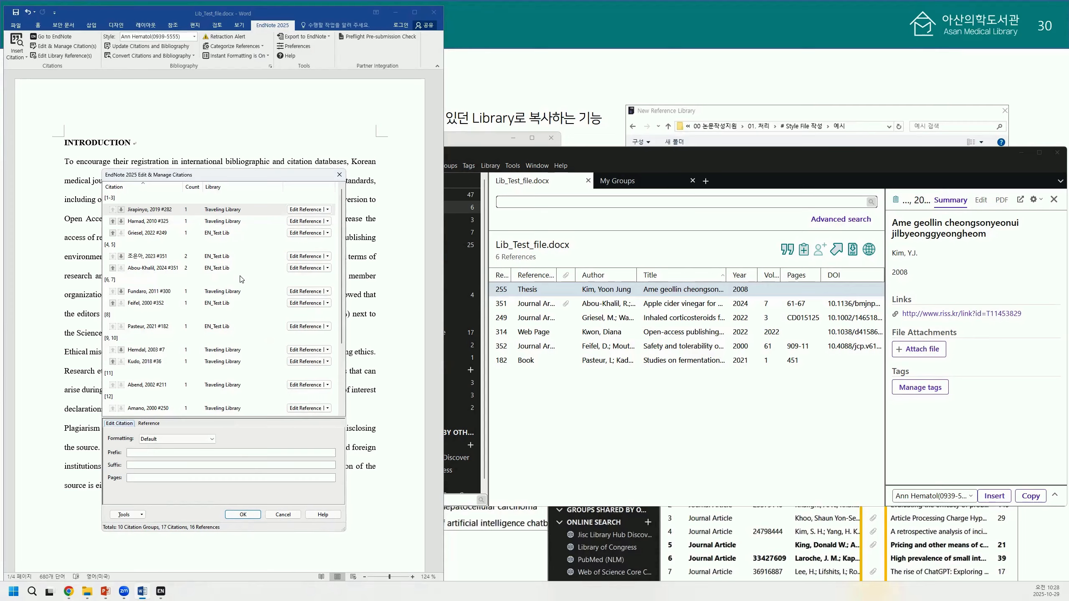
click(236, 292)
click(233, 213)
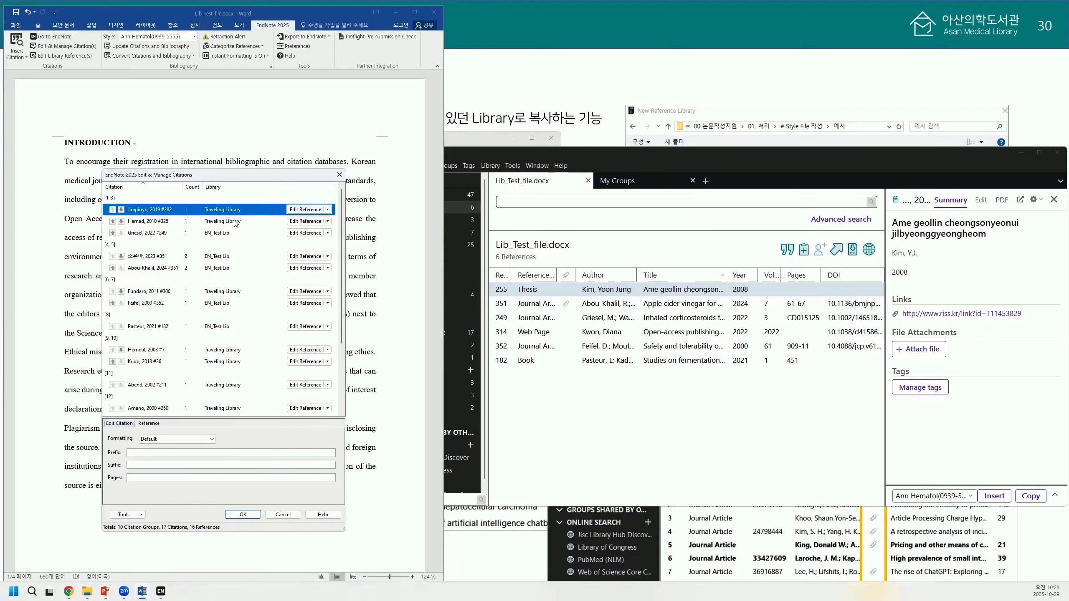
click(238, 223)
click(236, 295)
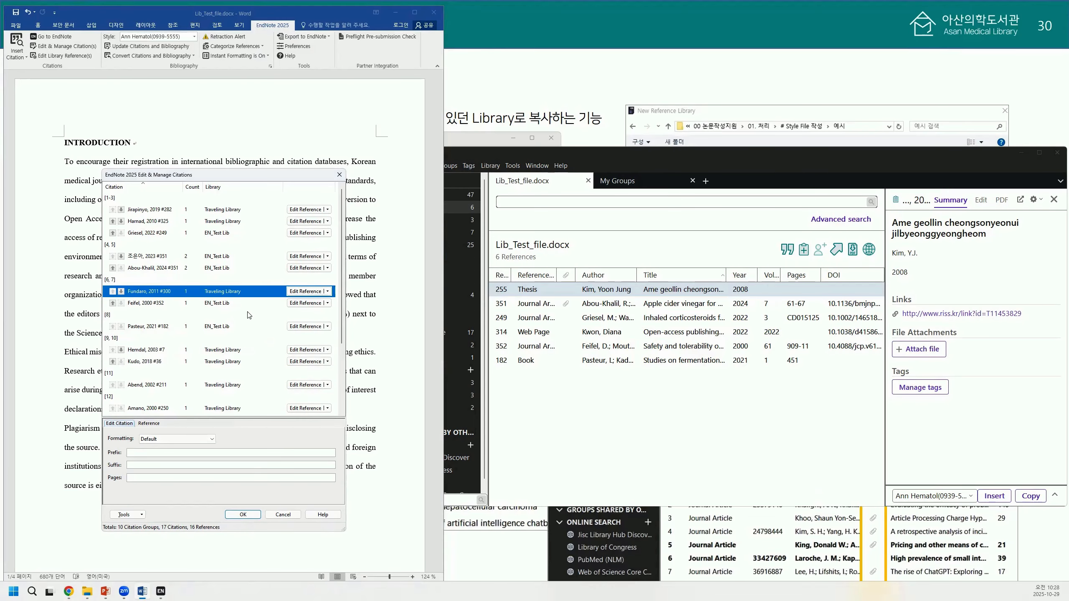
click(339, 174)
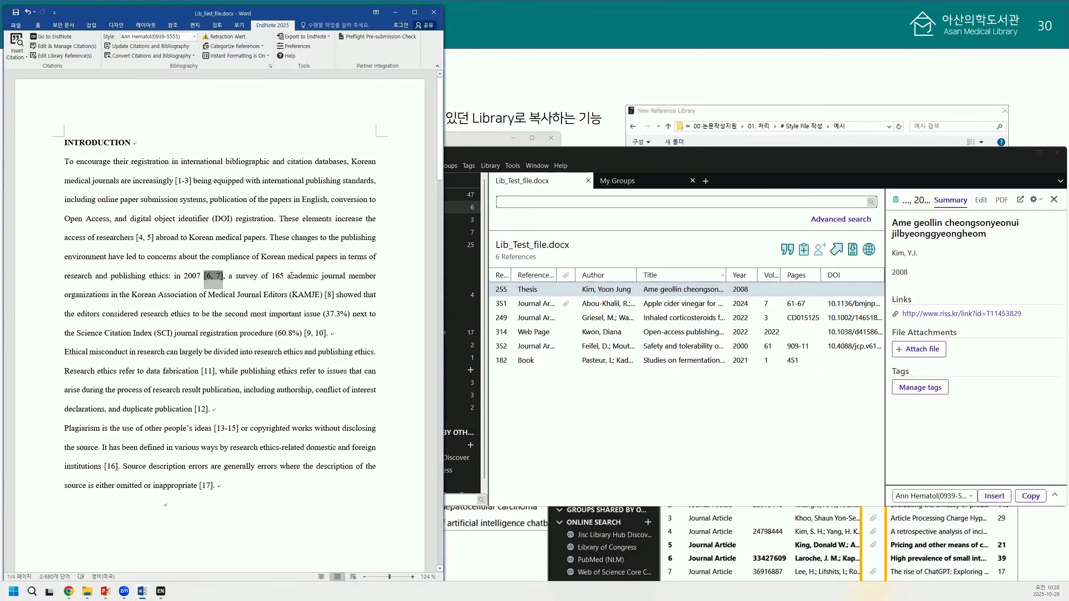
Export the Word document's traveling library into the existing EN_Test Lib library
click(538, 153)
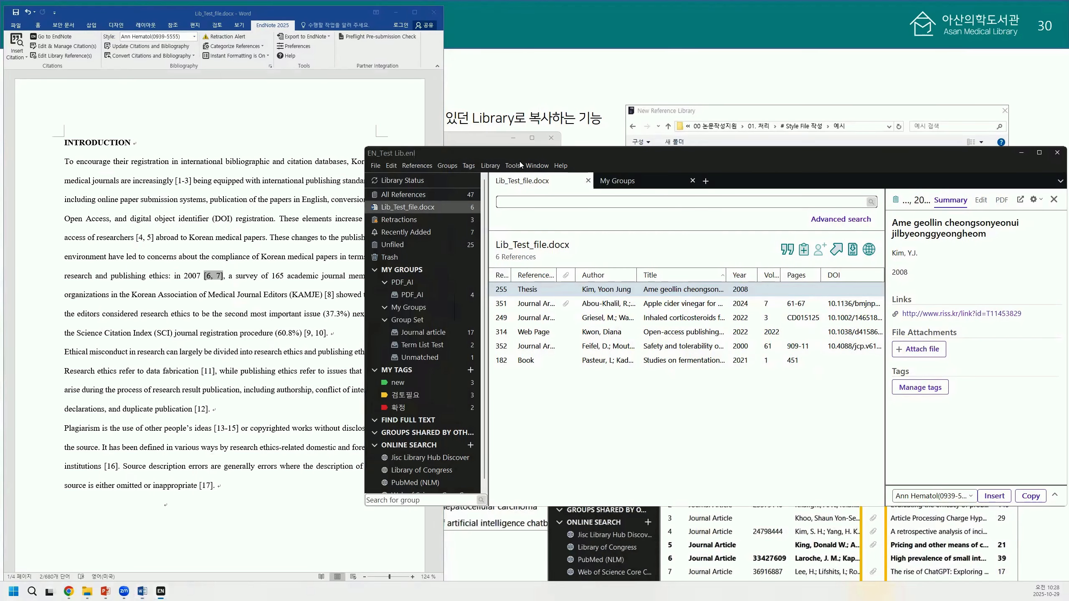
click(330, 40)
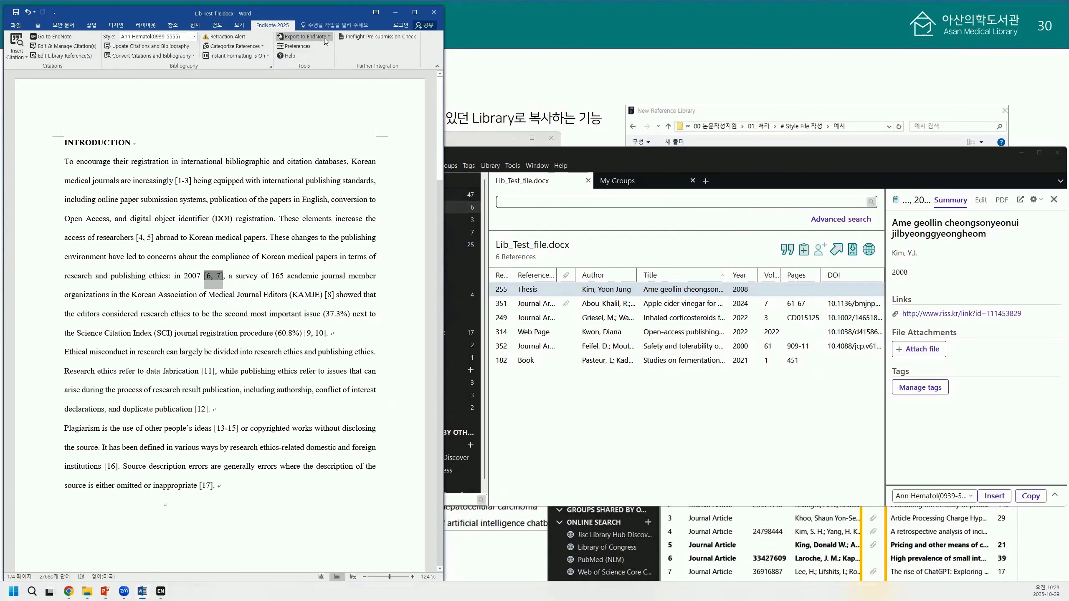
click(324, 38)
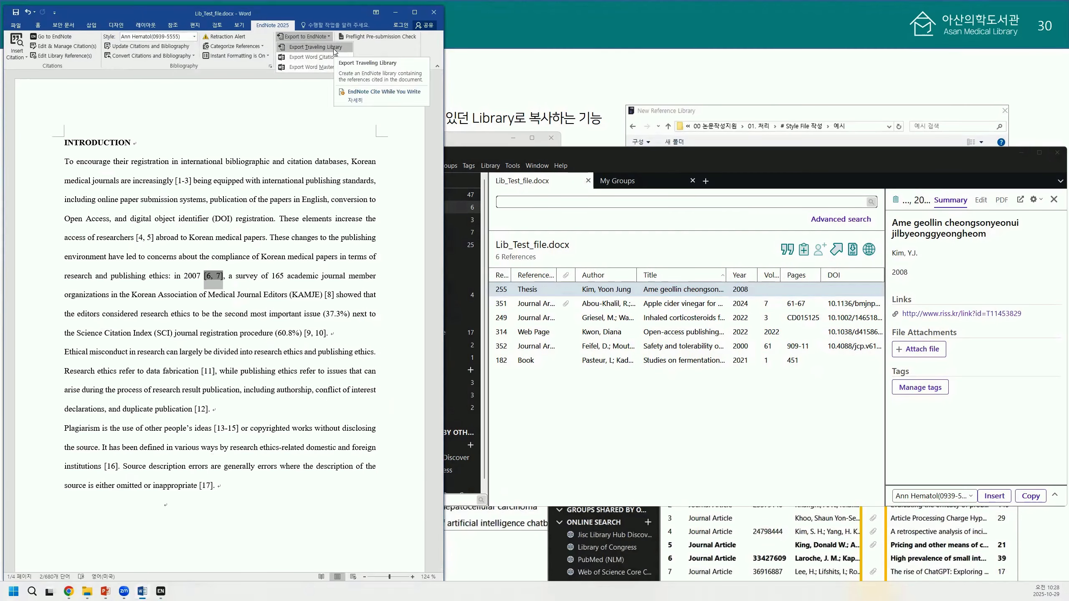
click(315, 48)
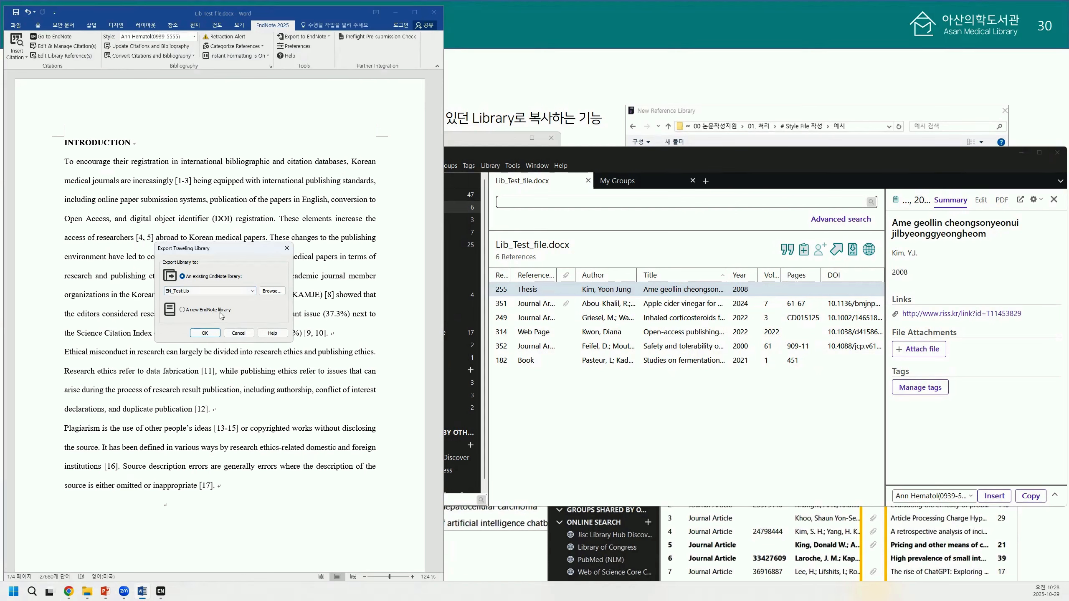
click(209, 335)
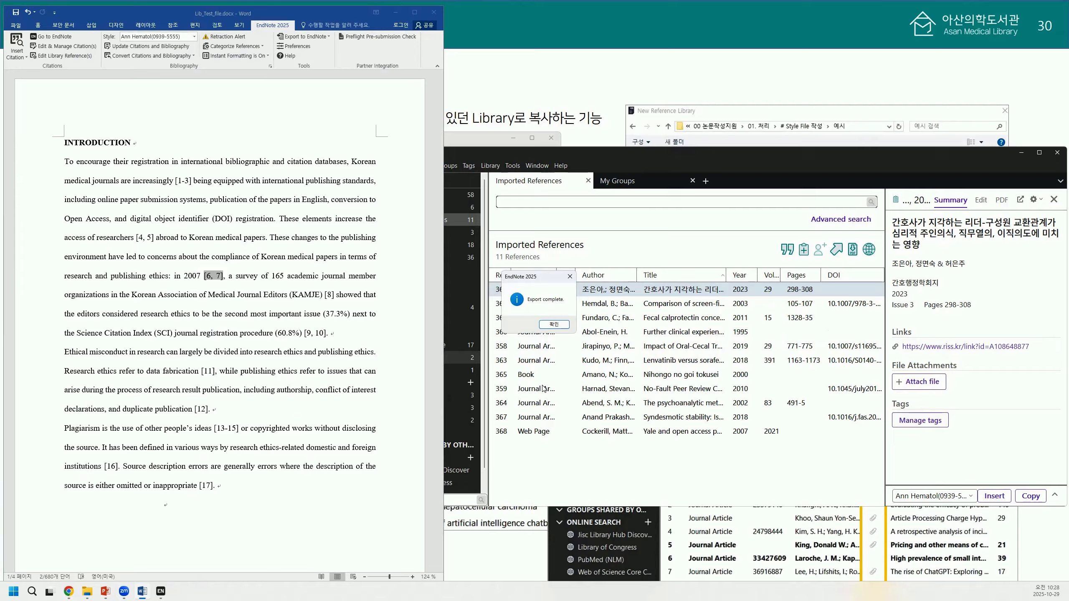
click(555, 325)
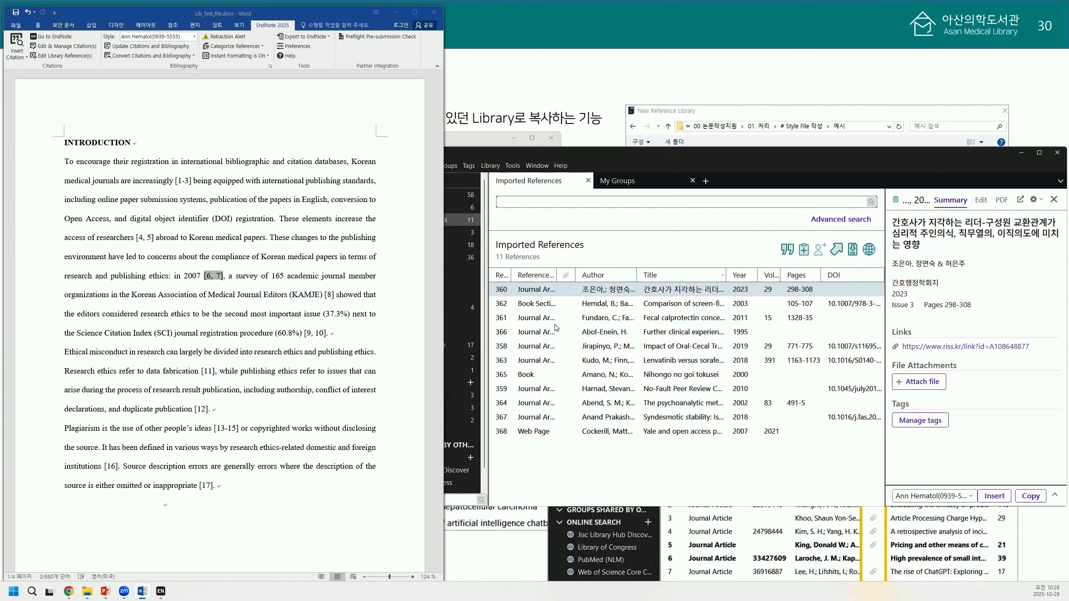
Check the Imported References and Lib_Test_file.docx groups in EndNote, and update the Word document's citations and bibliography
click(469, 220)
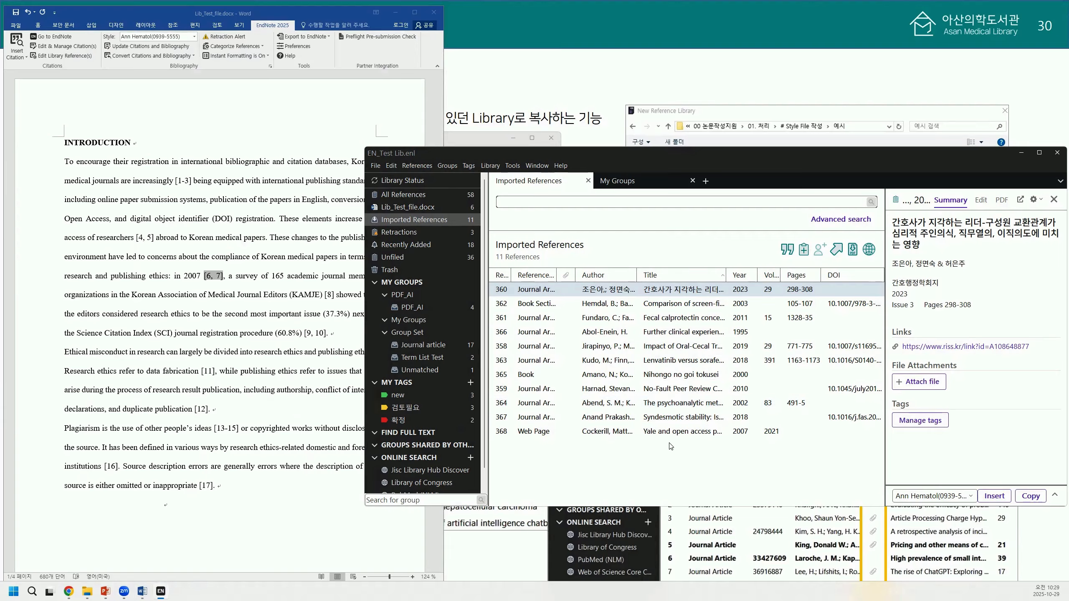
click(458, 205)
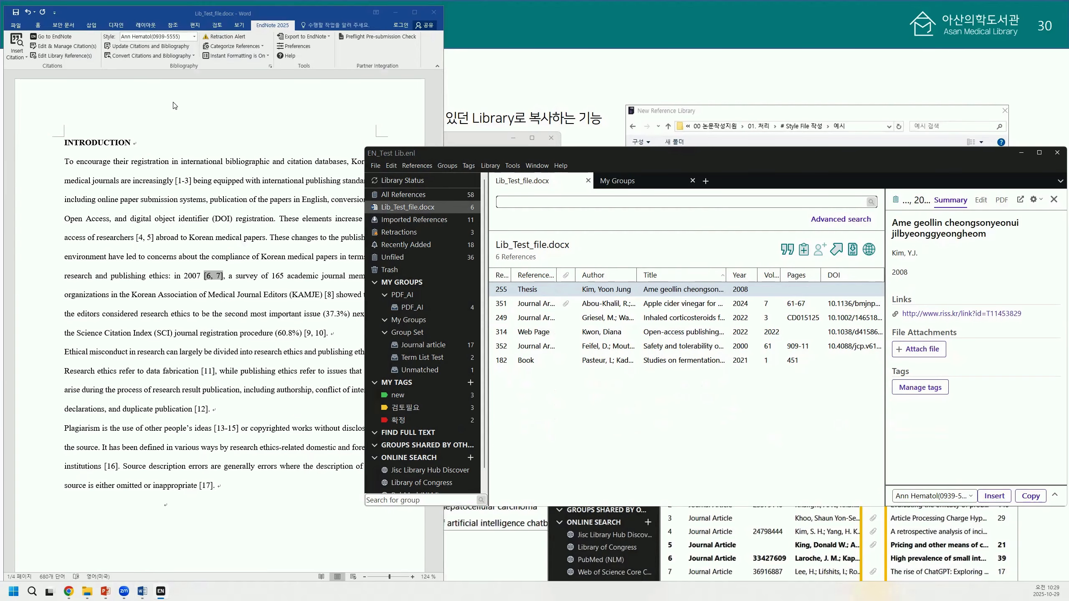
click(157, 47)
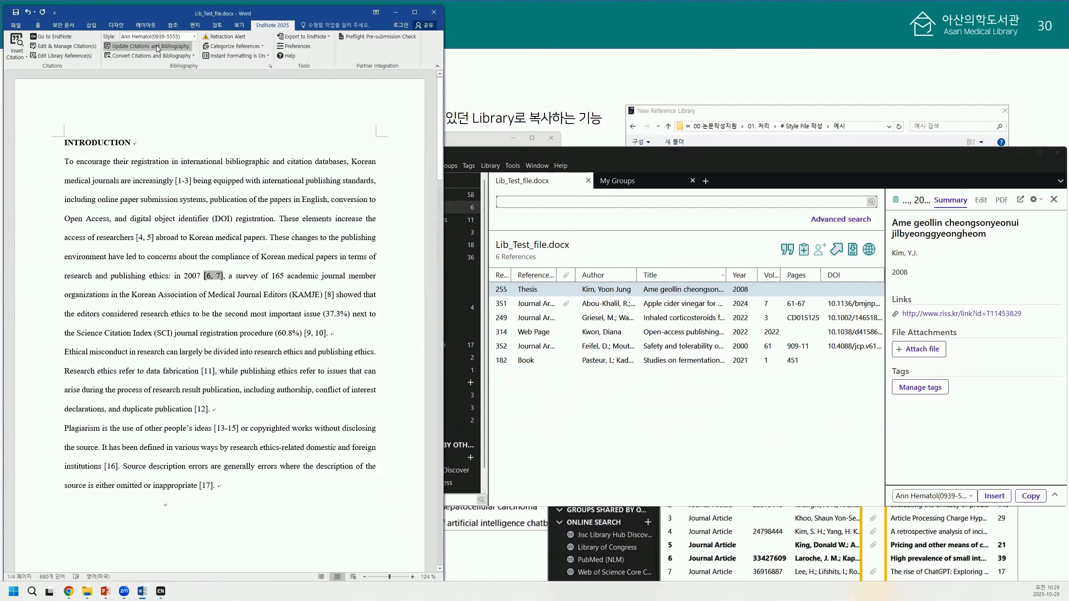
click(157, 46)
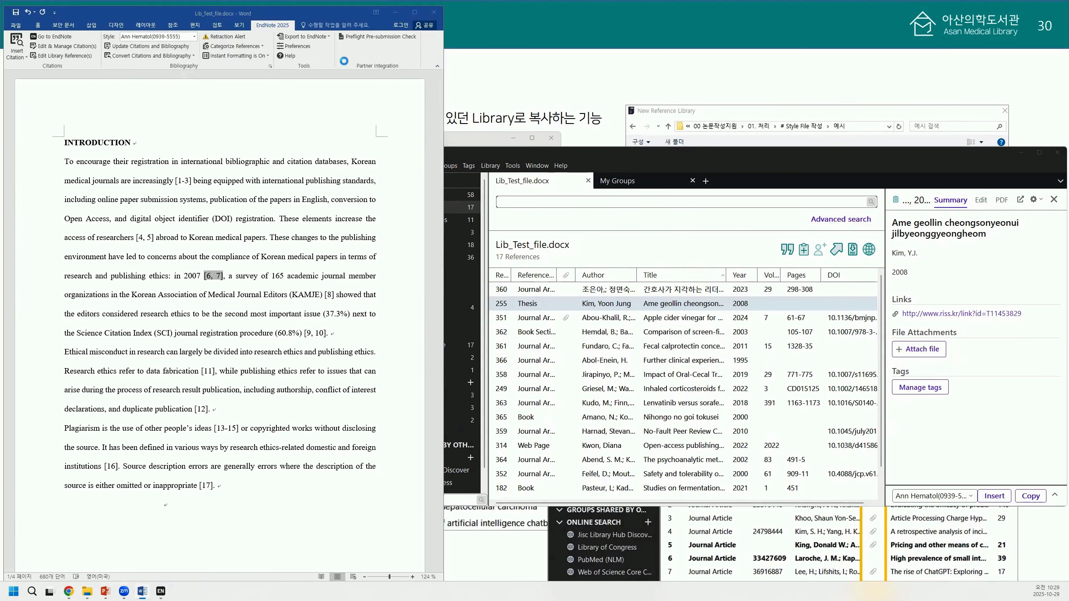
Compare the Lib_Test_file.docx group in EndNote with the citation fields in the Word document by selecting all its text
click(484, 223)
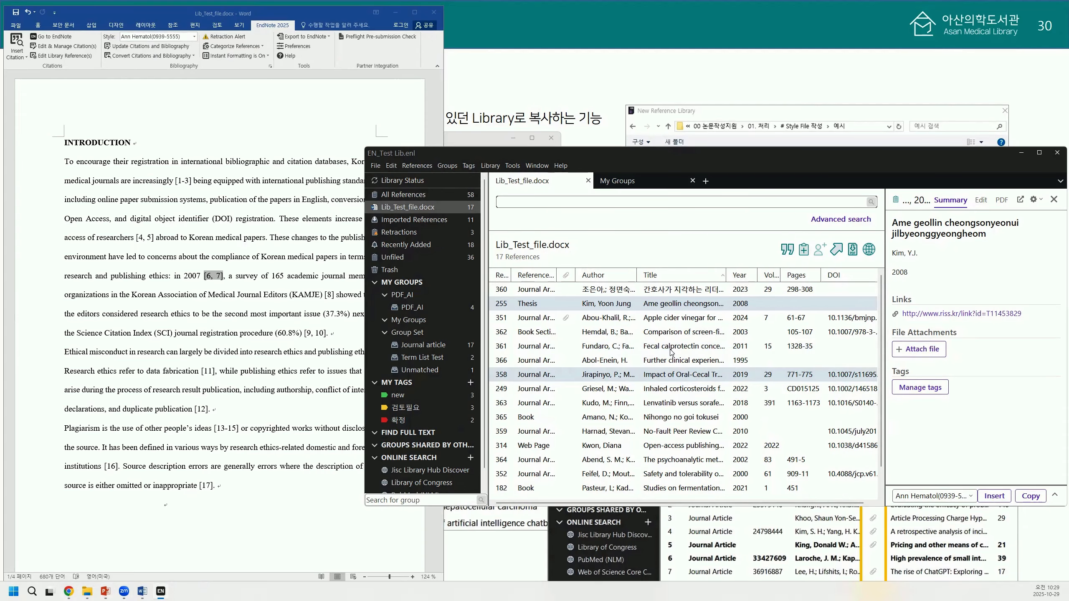
click(305, 205)
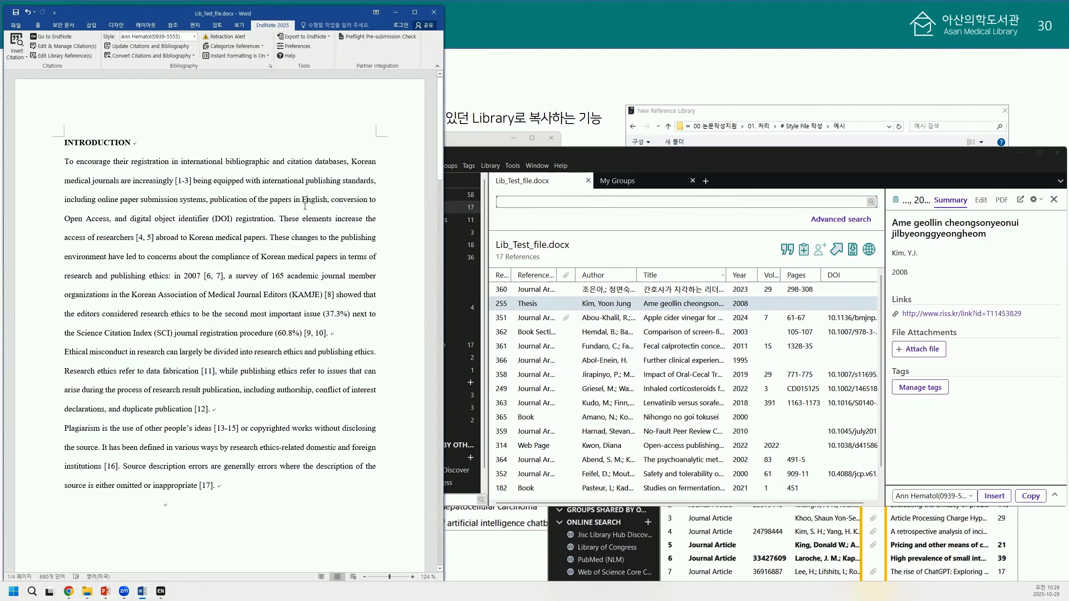
key(ctrl+a)
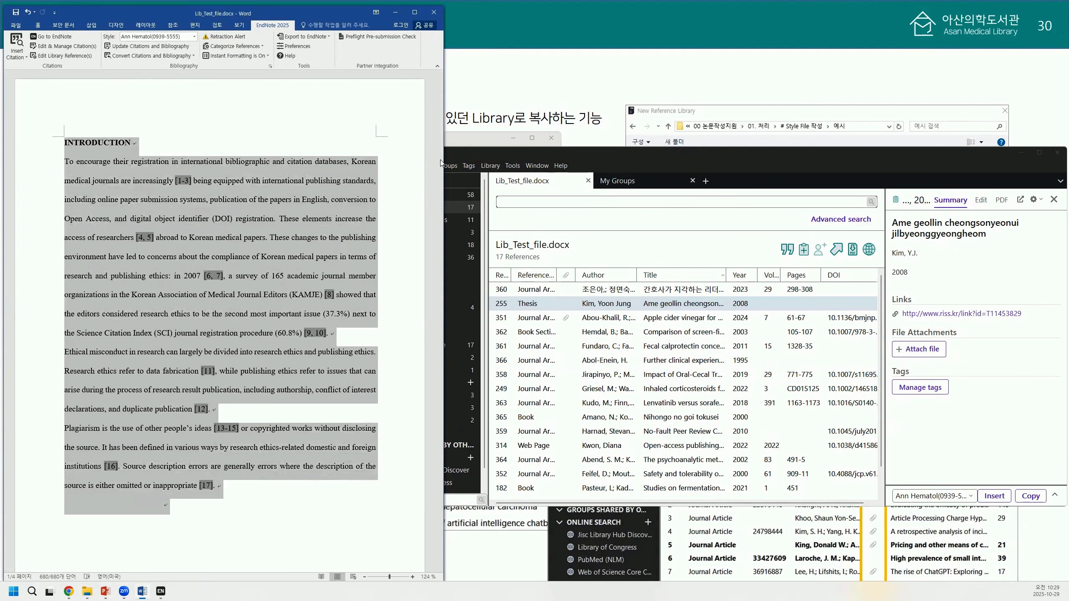
drag(439, 164, 450, 131)
click(586, 151)
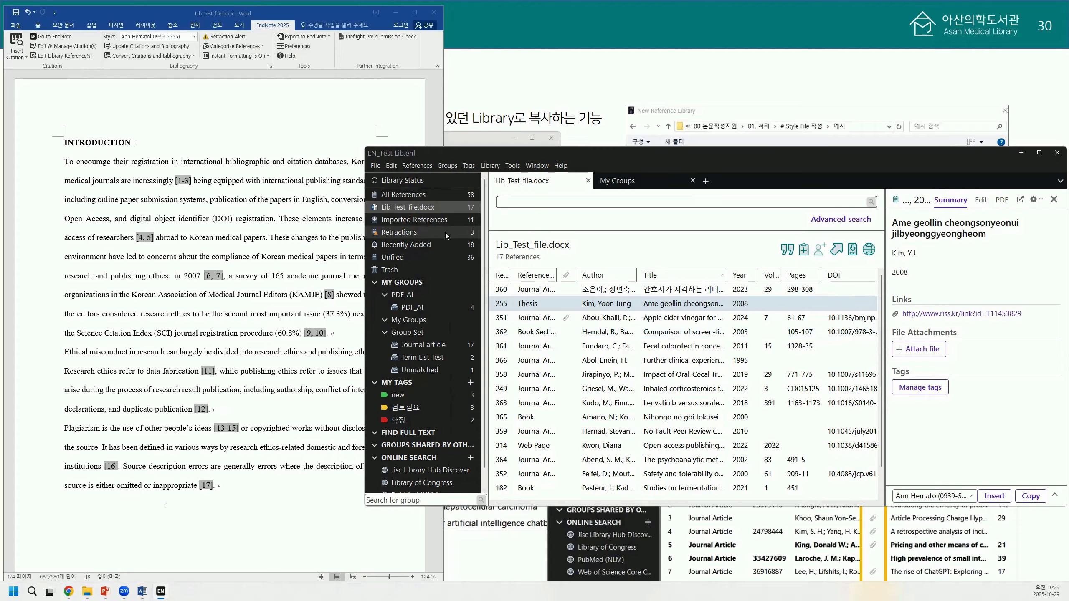
In EndNote's Retractions group, show the apple cider vinegar reference with its formatted citation preview and expanded retraction notice
click(405, 232)
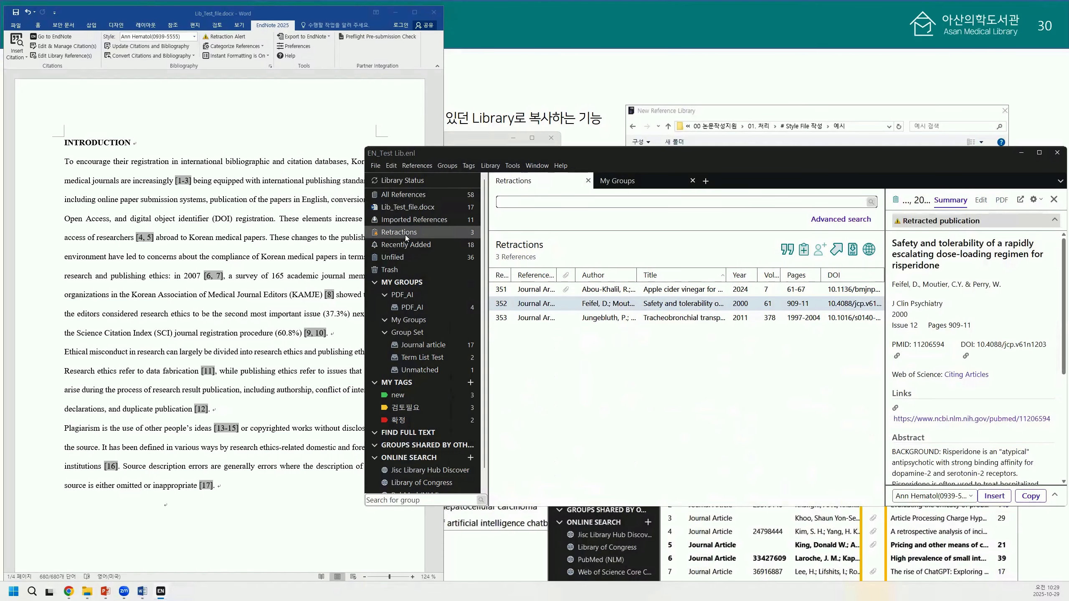
click(677, 289)
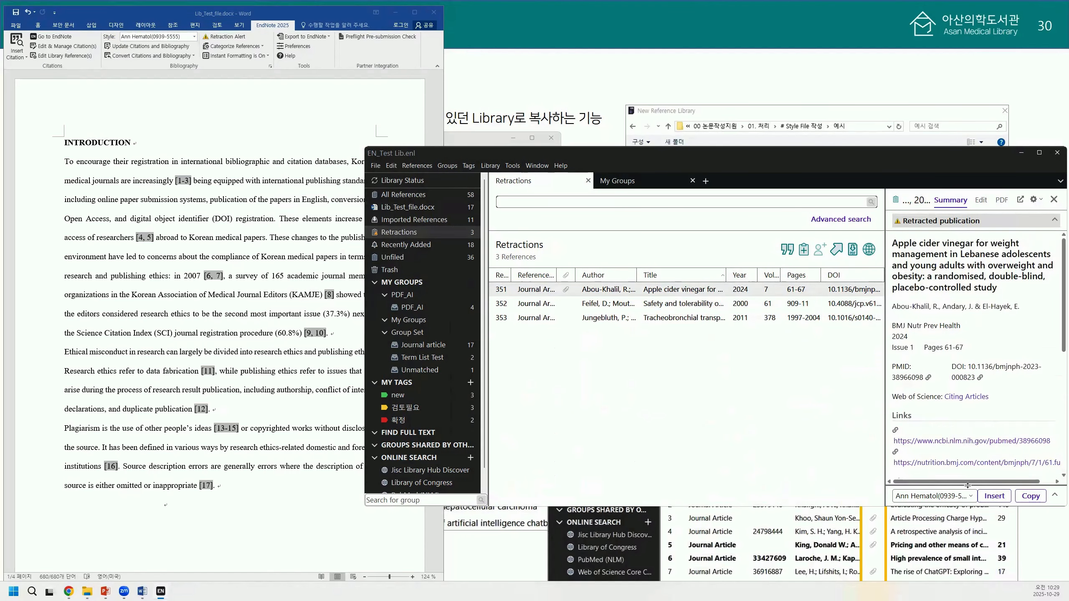
drag(967, 485, 968, 396)
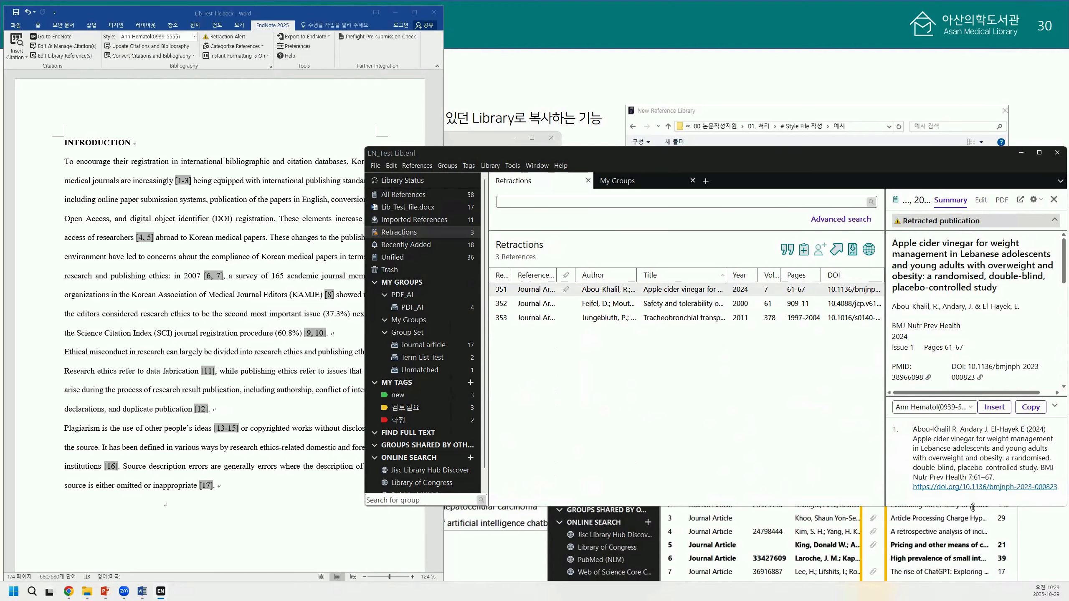
drag(972, 507, 973, 533)
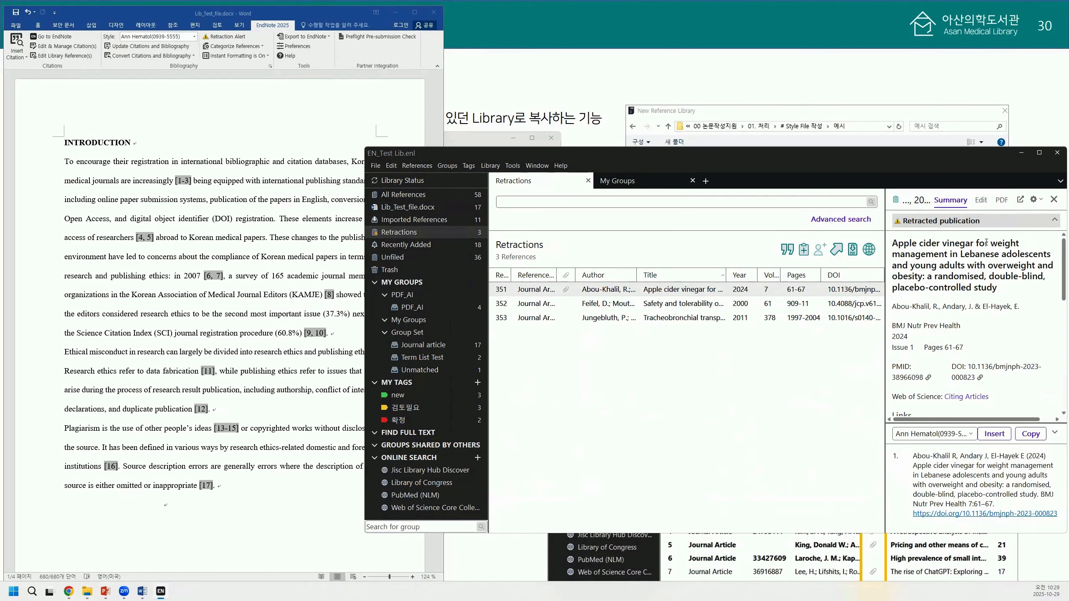
click(1055, 222)
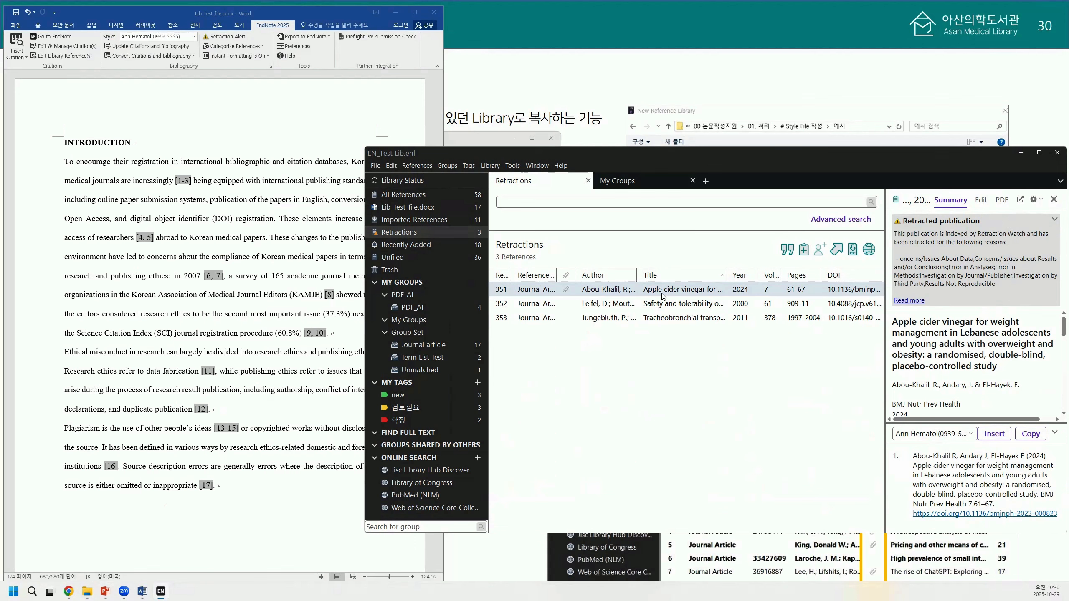
Return to Word, show the Retraction Alert for the document's cited references, and open the linked Retraction Watch website
click(308, 162)
key(ctrl+a)
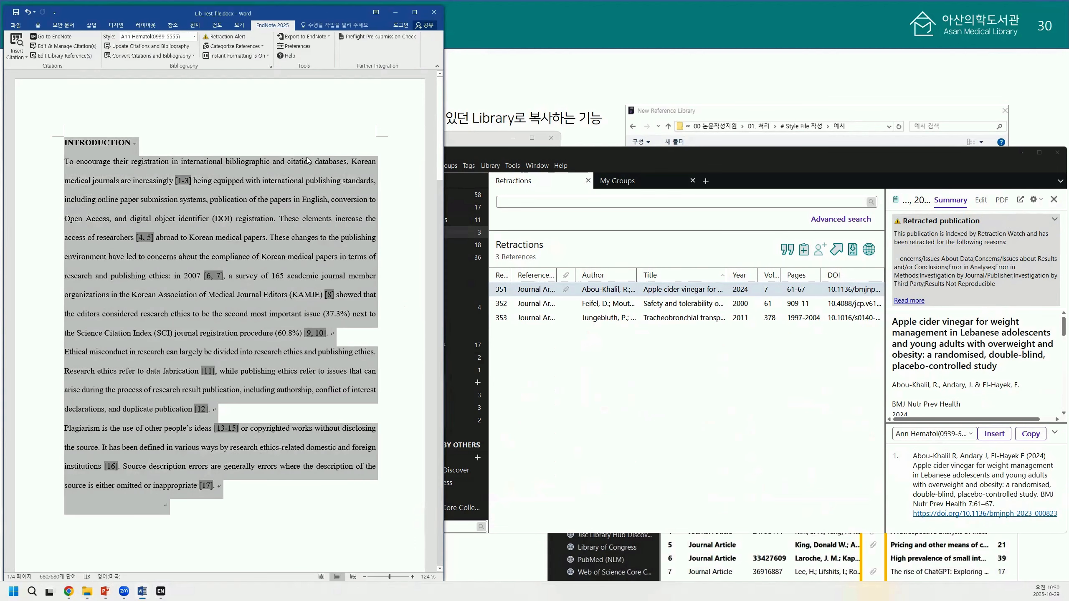
click(280, 126)
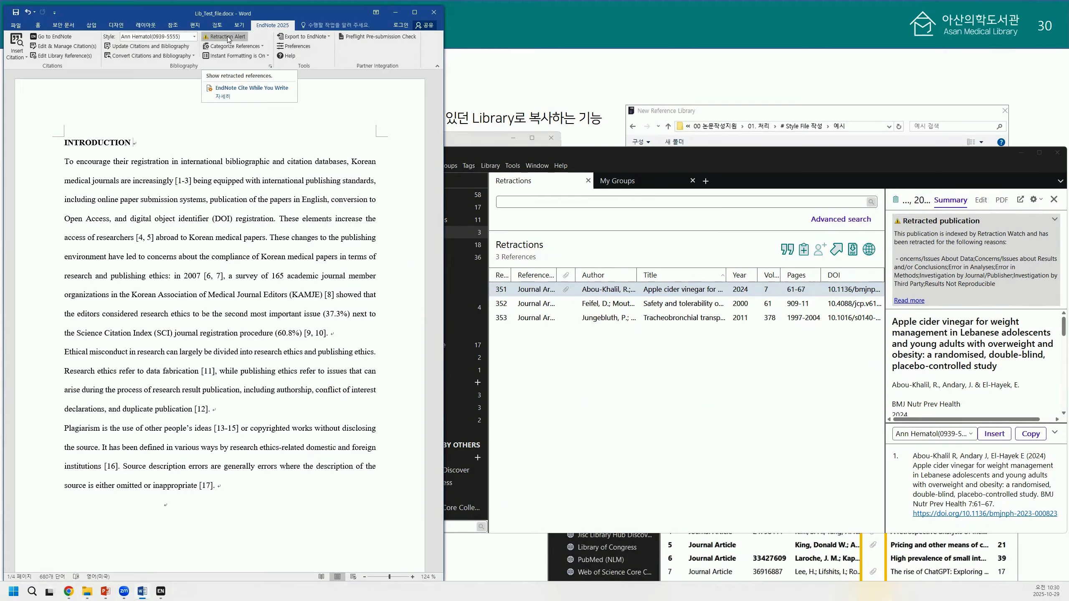
click(228, 39)
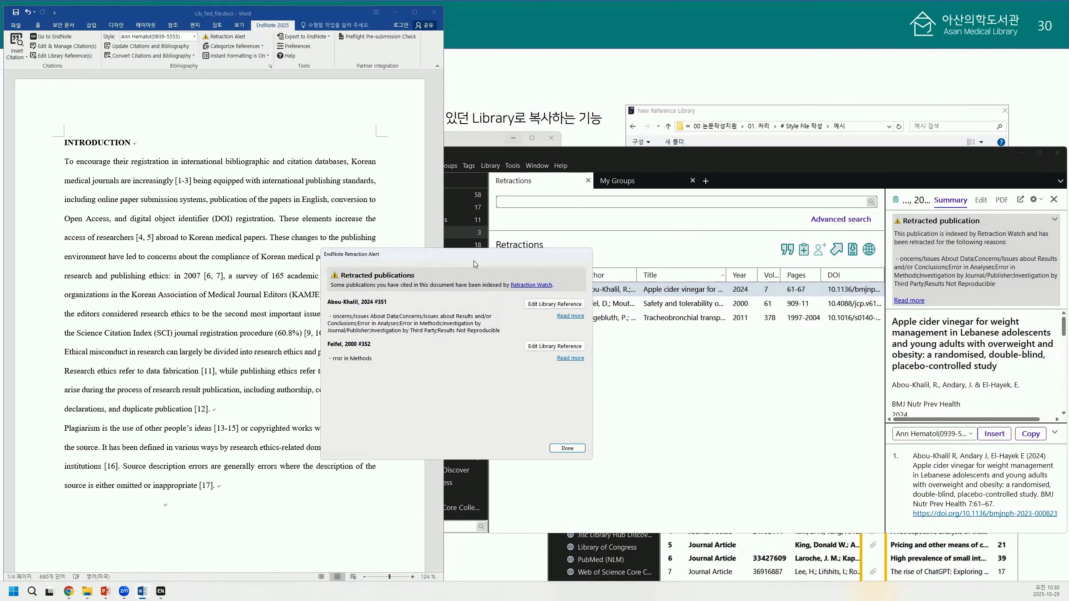
click(531, 286)
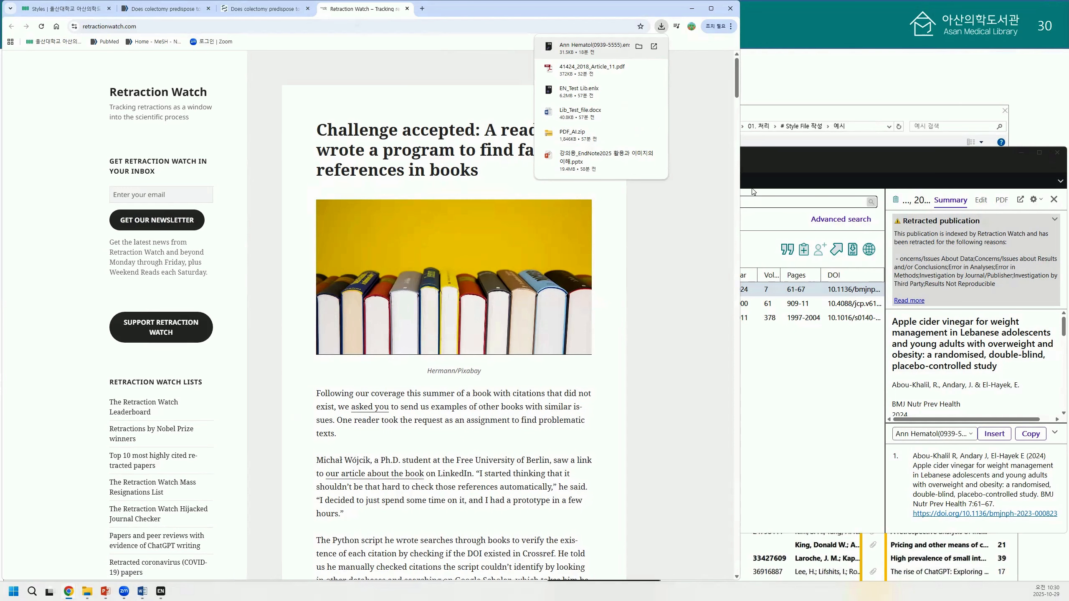
click(776, 430)
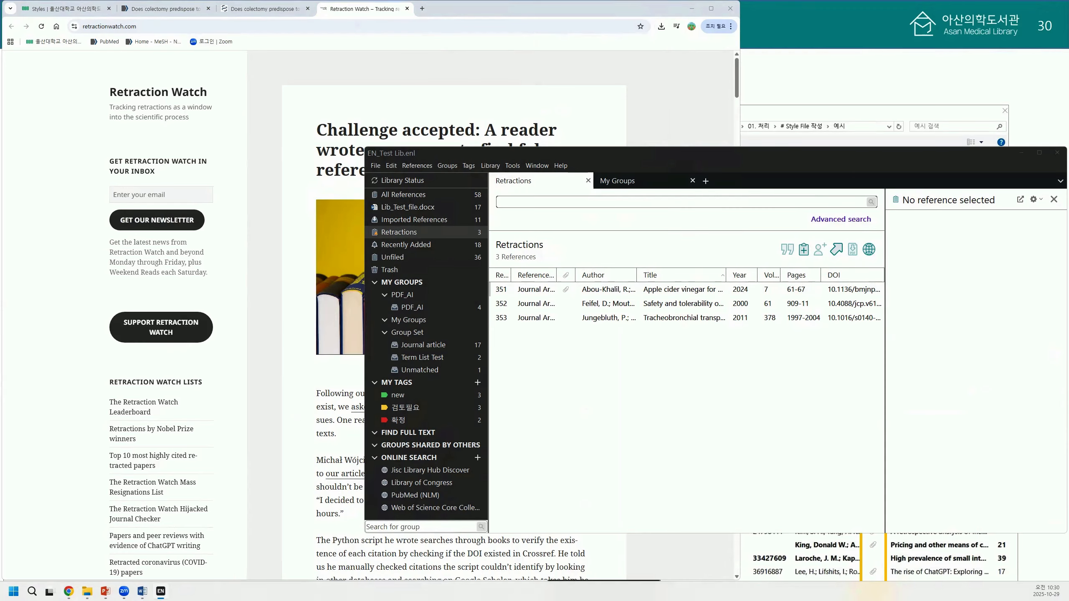
click(1043, 555)
click(712, 336)
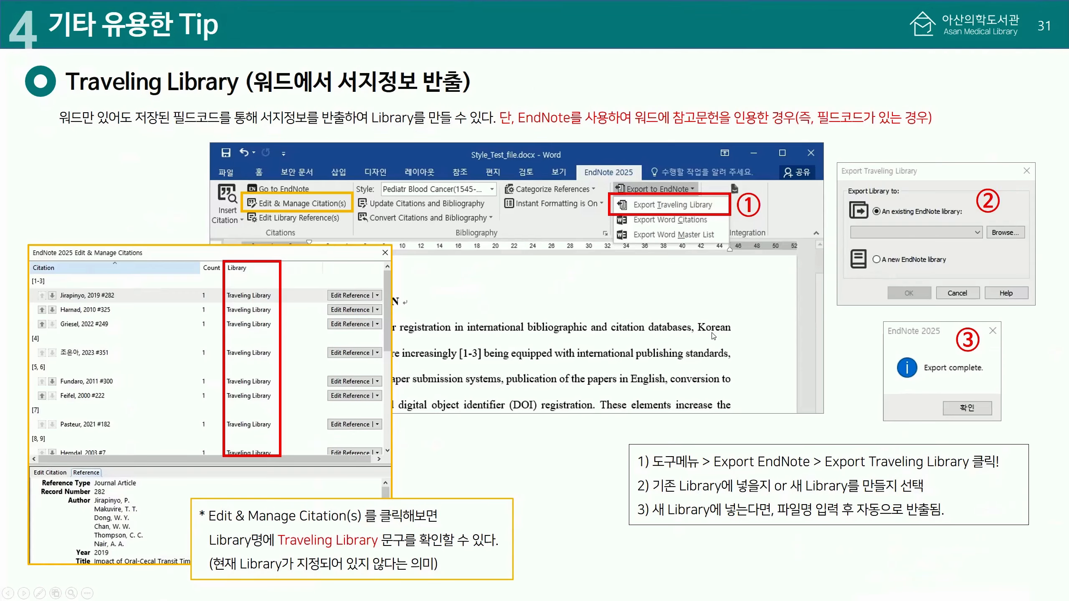
click(713, 336)
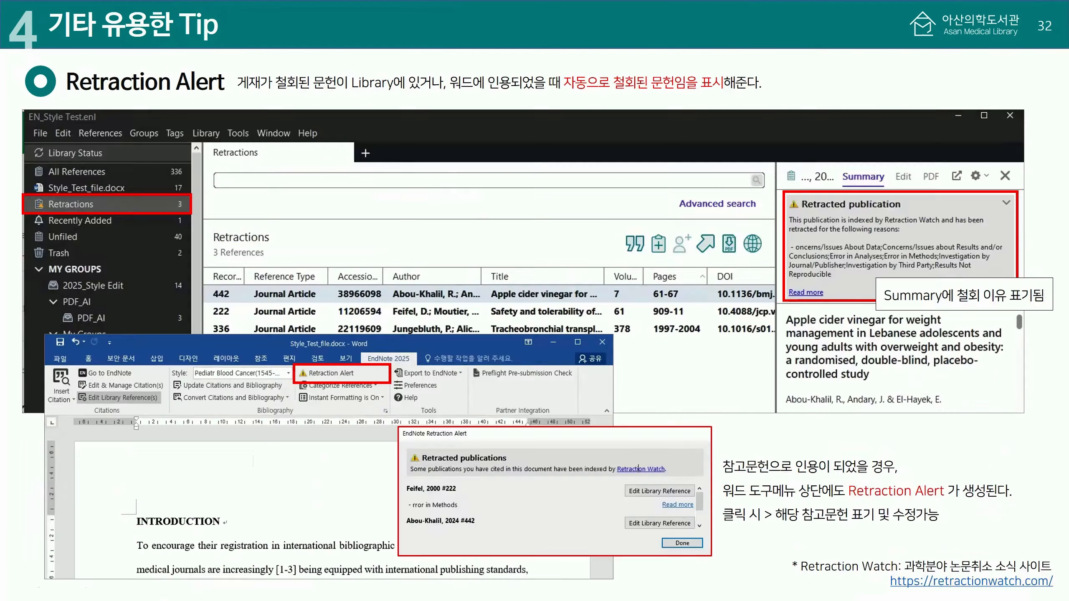
click(713, 336)
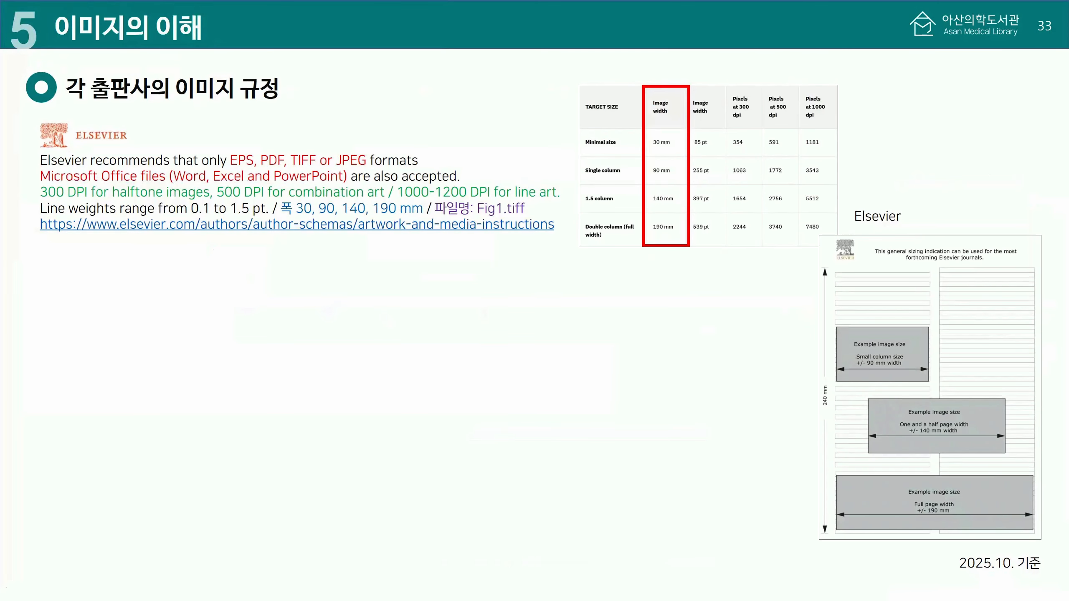